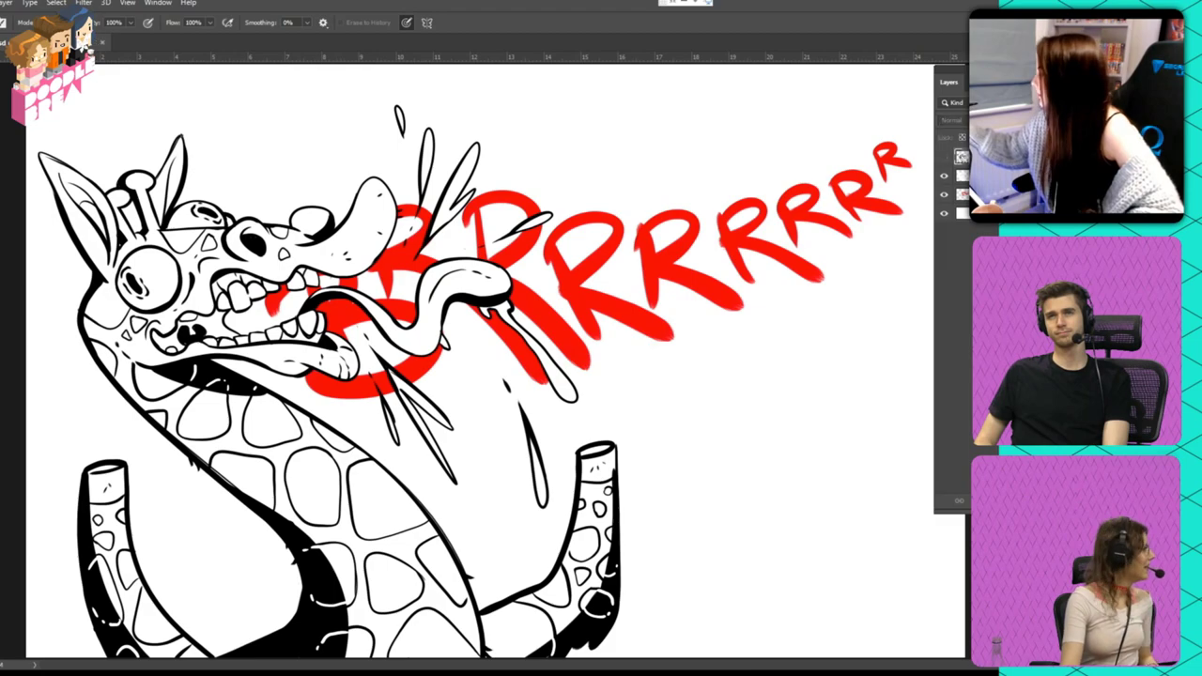
- Hide the giraffe drawing and red lettering layers, and add a new empty layer above them
{"action": "left_click", "coordinate": [944, 156]}
{"action": "left_click", "coordinate": [944, 176]}
{"action": "left_click", "coordinate": [944, 195]}
{"action": "key", "text": "ctrl+alt+shift+n"}
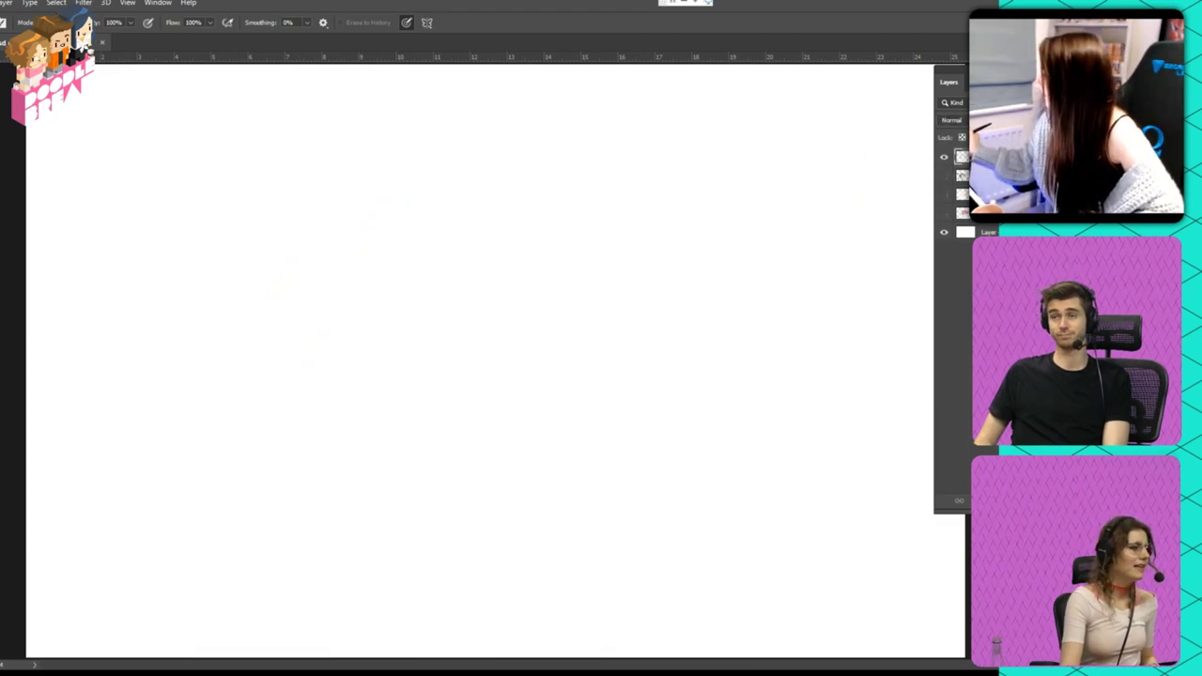
- Hand-letter the title "ANGRY SHAGGY SCREW'NICORN" in black brush strokes across the upper part of the canvas
{"action": "key", "text": "b"}
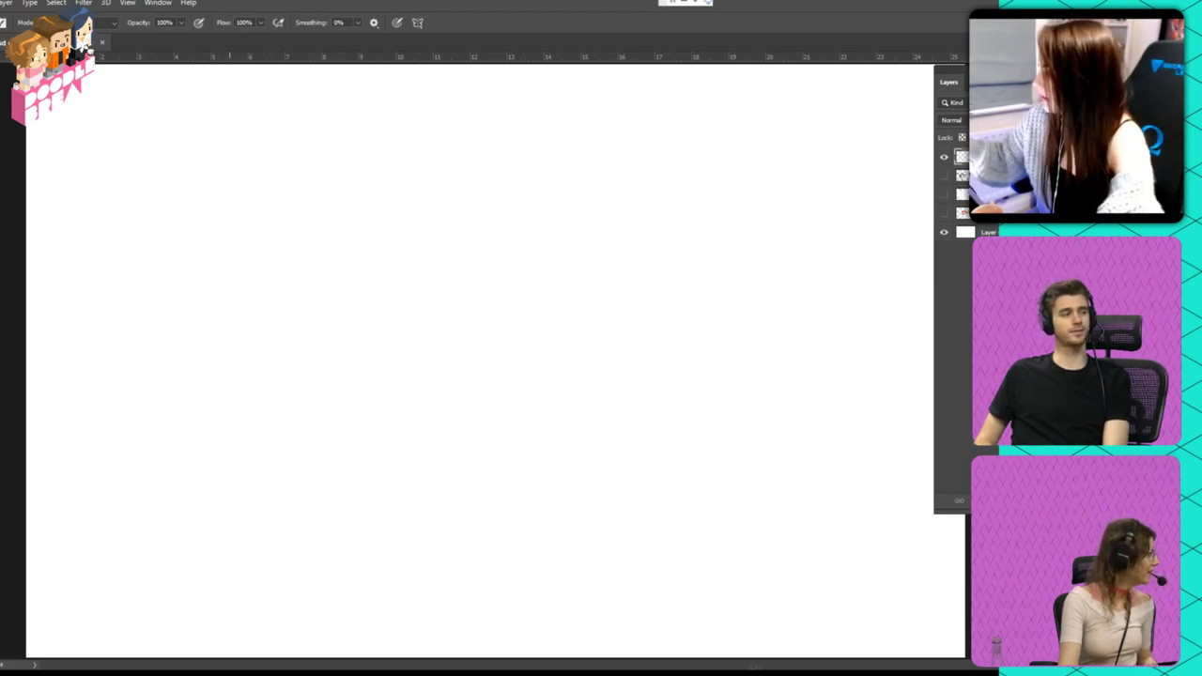
{"action": "mouse_move", "coordinate": [131, 194]}
{"action": "left_mouse_down"}
{"action": "mouse_move", "coordinate": [141, 136]}
{"action": "mouse_move", "coordinate": [157, 197]}
{"action": "left_mouse_up"}
{"action": "mouse_move", "coordinate": [116, 176]}
{"action": "left_mouse_down"}
{"action": "mouse_move", "coordinate": [179, 167]}
{"action": "mouse_move", "coordinate": [221, 124]}
{"action": "mouse_move", "coordinate": [216, 184]}
{"action": "left_mouse_up"}
{"action": "mouse_move", "coordinate": [252, 120]}
{"action": "left_mouse_down"}
{"action": "mouse_move", "coordinate": [240, 156]}
{"action": "mouse_move", "coordinate": [314, 107]}
{"action": "left_mouse_up"}
{"action": "left_click_drag", "start_coordinate": [288, 158], "coordinate": [362, 95]}
{"action": "mouse_move", "coordinate": [329, 163]}
{"action": "left_mouse_down"}
{"action": "mouse_move", "coordinate": [274, 212]}
{"action": "mouse_move", "coordinate": [322, 162]}
{"action": "mouse_move", "coordinate": [394, 116]}
{"action": "mouse_move", "coordinate": [403, 137]}
{"action": "mouse_move", "coordinate": [356, 125]}
{"action": "left_mouse_up"}
{"action": "mouse_move", "coordinate": [419, 99]}
{"action": "left_mouse_down"}
{"action": "mouse_move", "coordinate": [413, 124]}
{"action": "mouse_move", "coordinate": [430, 98]}
{"action": "mouse_move", "coordinate": [452, 98]}
{"action": "mouse_move", "coordinate": [483, 70]}
{"action": "left_mouse_up"}
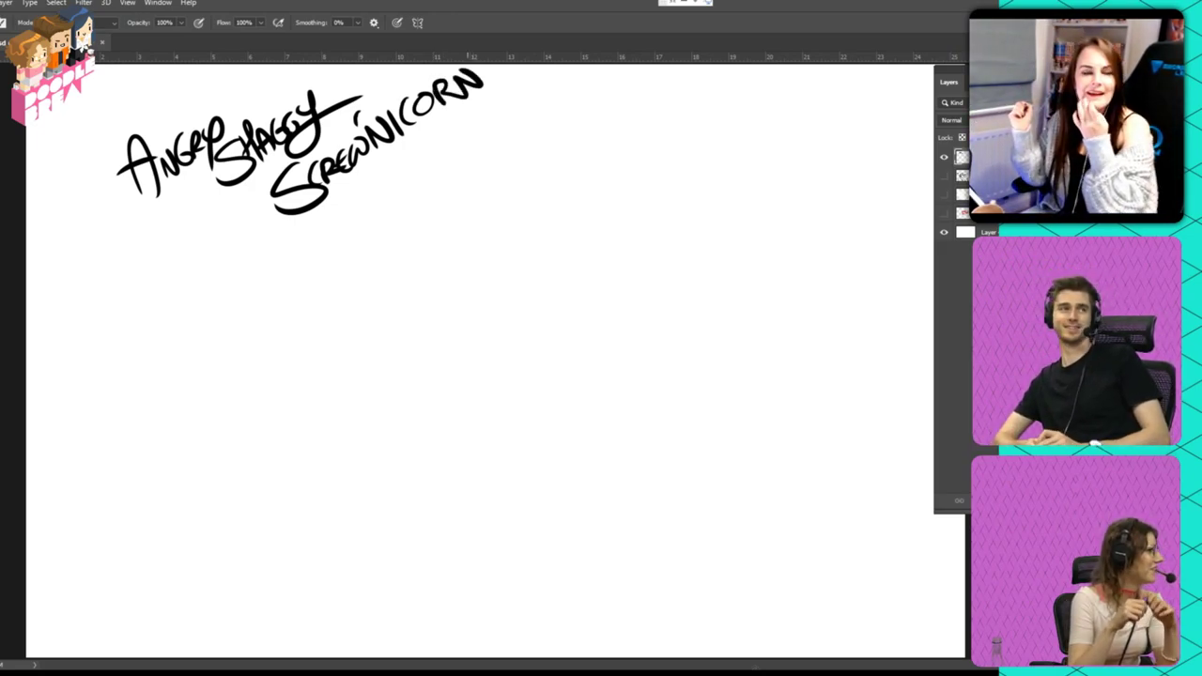
- Move the hand-lettered title into the canvas's upper-left corner
{"action": "key", "text": "v"}
{"action": "left_click_drag", "start_coordinate": [374, 133], "coordinate": [300, 161]}
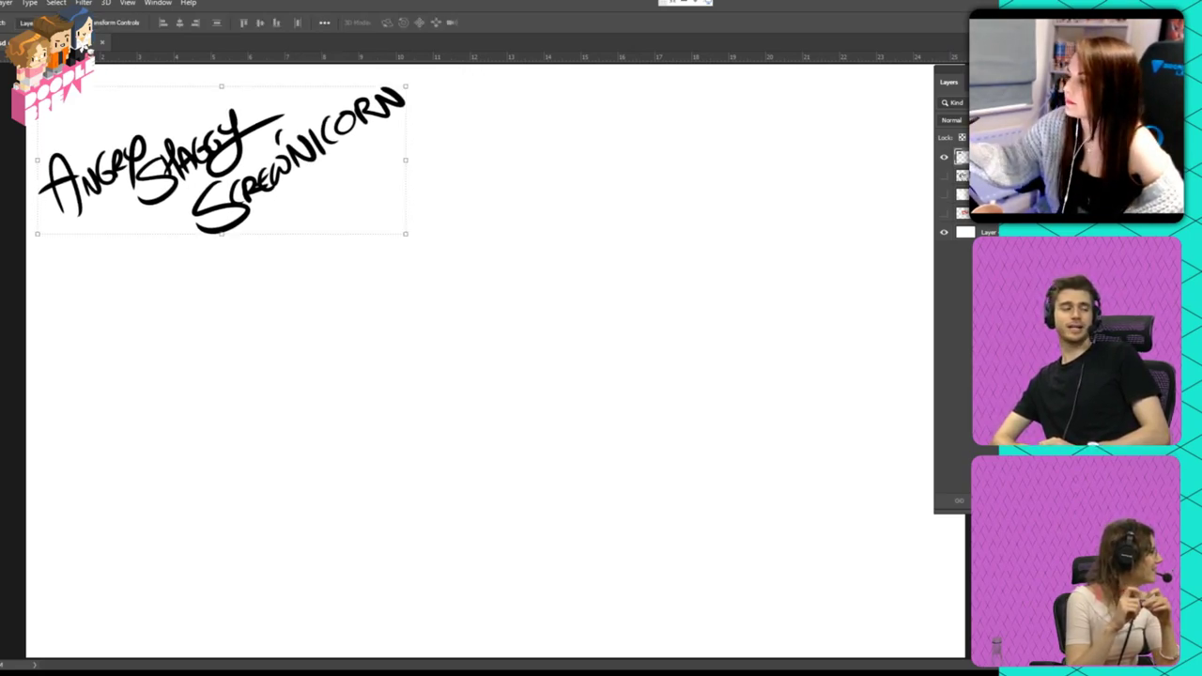
{"action": "key", "text": "b"}
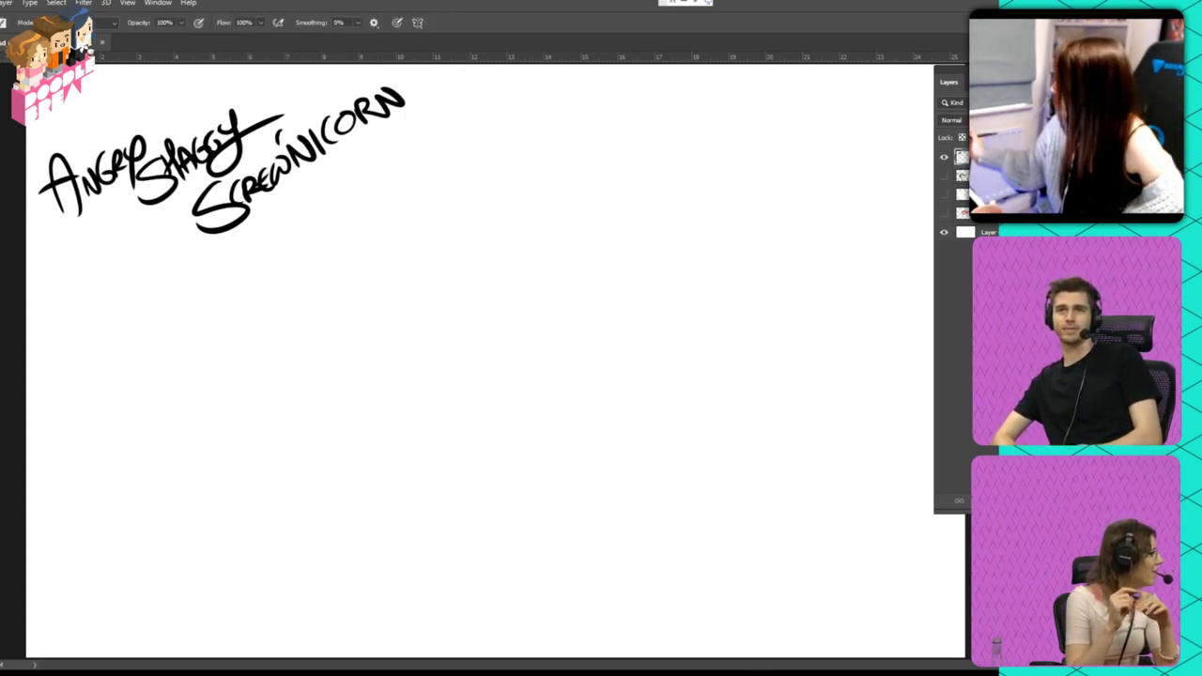
- Add a new layer and rough in the unicorn's lowered head as an oval with the neck behind it
{"action": "key", "text": "ctrl+shift+alt+n"}
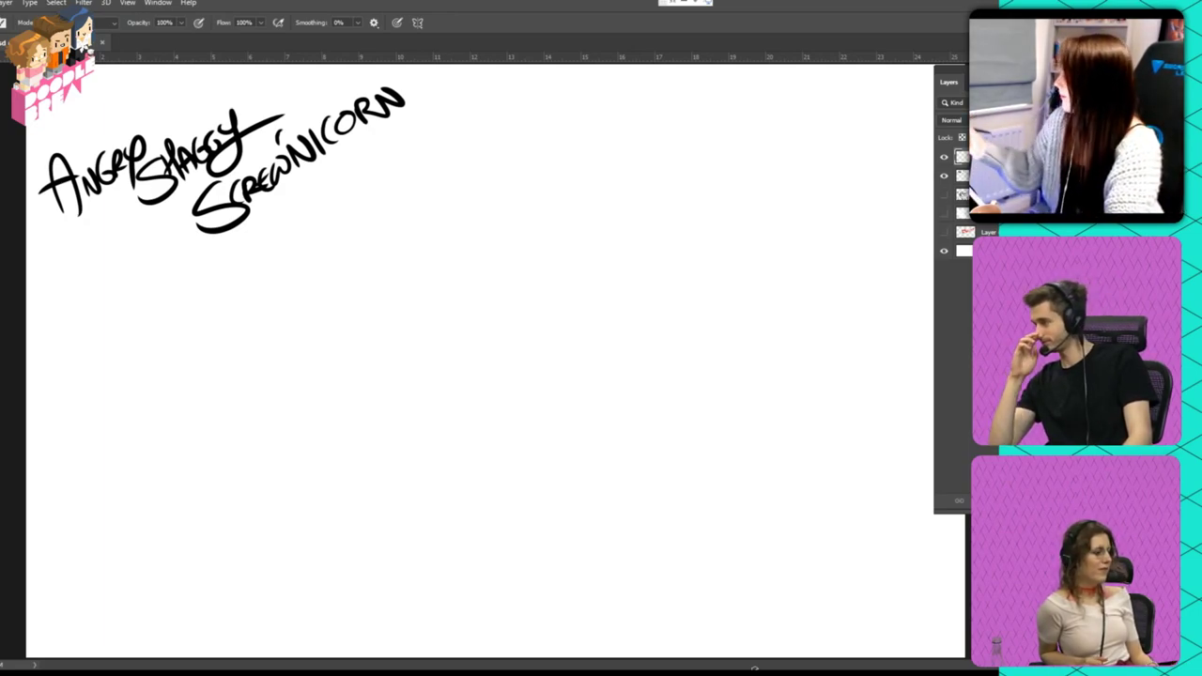
{"action": "mouse_move", "coordinate": [422, 429]}
{"action": "left_mouse_down"}
{"action": "mouse_move", "coordinate": [463, 417]}
{"action": "mouse_move", "coordinate": [466, 401]}
{"action": "mouse_move", "coordinate": [434, 434]}
{"action": "left_mouse_up"}
{"action": "left_click_drag", "start_coordinate": [439, 311], "coordinate": [582, 253]}
{"action": "left_click_drag", "start_coordinate": [479, 373], "coordinate": [615, 301]}
{"action": "mouse_move", "coordinate": [490, 318]}
{"action": "left_mouse_down"}
{"action": "mouse_move", "coordinate": [535, 250]}
{"action": "mouse_move", "coordinate": [615, 306]}
{"action": "left_mouse_up"}
{"action": "left_click_drag", "start_coordinate": [470, 374], "coordinate": [586, 338]}
- Sketch the unicorn's back, rump, chest and belly curves, and mark the legs with single guide lines
{"action": "left_click_drag", "start_coordinate": [559, 216], "coordinate": [754, 165]}
{"action": "left_click_drag", "start_coordinate": [662, 186], "coordinate": [822, 188]}
{"action": "mouse_move", "coordinate": [828, 246]}
{"action": "left_mouse_down"}
{"action": "mouse_move", "coordinate": [723, 343]}
{"action": "mouse_move", "coordinate": [770, 327]}
{"action": "left_mouse_up"}
{"action": "mouse_move", "coordinate": [727, 242]}
{"action": "left_mouse_down"}
{"action": "mouse_move", "coordinate": [731, 291]}
{"action": "mouse_move", "coordinate": [567, 329]}
{"action": "mouse_move", "coordinate": [725, 528]}
{"action": "left_mouse_up"}
{"action": "left_click_drag", "start_coordinate": [573, 336], "coordinate": [516, 481]}
{"action": "left_click_drag", "start_coordinate": [901, 406], "coordinate": [934, 453]}
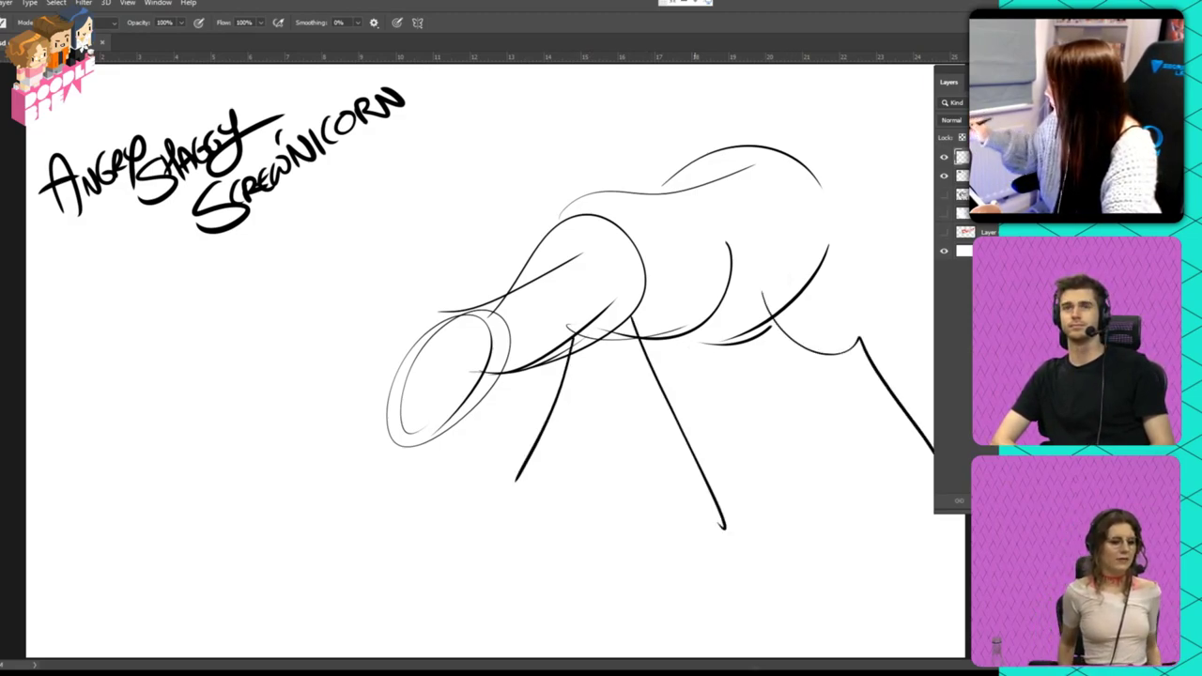
{"action": "left_click_drag", "start_coordinate": [695, 305], "coordinate": [563, 440]}
- Sketch a loose, bushy raised tail at the unicorn's rump
{"action": "mouse_move", "coordinate": [766, 160]}
{"action": "left_mouse_down"}
{"action": "mouse_move", "coordinate": [802, 112]}
{"action": "mouse_move", "coordinate": [859, 71]}
{"action": "left_mouse_up"}
{"action": "left_click_drag", "start_coordinate": [812, 118], "coordinate": [911, 169]}
{"action": "left_click_drag", "start_coordinate": [892, 223], "coordinate": [807, 183]}
- Sketch the unicorn's muzzle, bared teeth and jaw, and add two ears on top of the head
{"action": "mouse_move", "coordinate": [419, 338]}
{"action": "left_mouse_down"}
{"action": "mouse_move", "coordinate": [347, 447]}
{"action": "mouse_move", "coordinate": [372, 457]}
{"action": "mouse_move", "coordinate": [360, 471]}
{"action": "left_mouse_up"}
{"action": "mouse_move", "coordinate": [399, 472]}
{"action": "left_mouse_down"}
{"action": "mouse_move", "coordinate": [433, 423]}
{"action": "mouse_move", "coordinate": [406, 468]}
{"action": "mouse_move", "coordinate": [355, 480]}
{"action": "mouse_move", "coordinate": [467, 417]}
{"action": "mouse_move", "coordinate": [500, 344]}
{"action": "left_mouse_up"}
{"action": "mouse_move", "coordinate": [434, 318]}
{"action": "left_mouse_down"}
{"action": "mouse_move", "coordinate": [424, 280]}
{"action": "mouse_move", "coordinate": [490, 331]}
{"action": "left_mouse_up"}
{"action": "left_click_drag", "start_coordinate": [418, 344], "coordinate": [340, 332]}
{"action": "left_click_drag", "start_coordinate": [432, 369], "coordinate": [90, 340]}
{"action": "key", "text": "ctrl+z"}
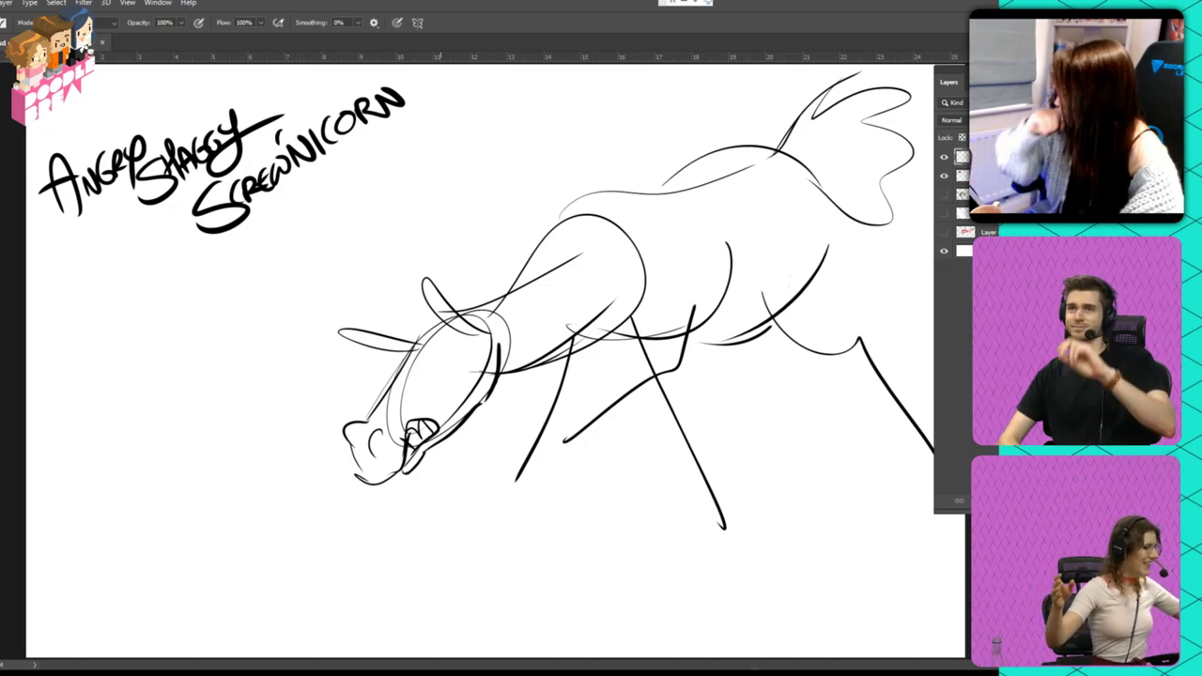
{"action": "left_click_drag", "start_coordinate": [441, 336], "coordinate": [125, 377]}
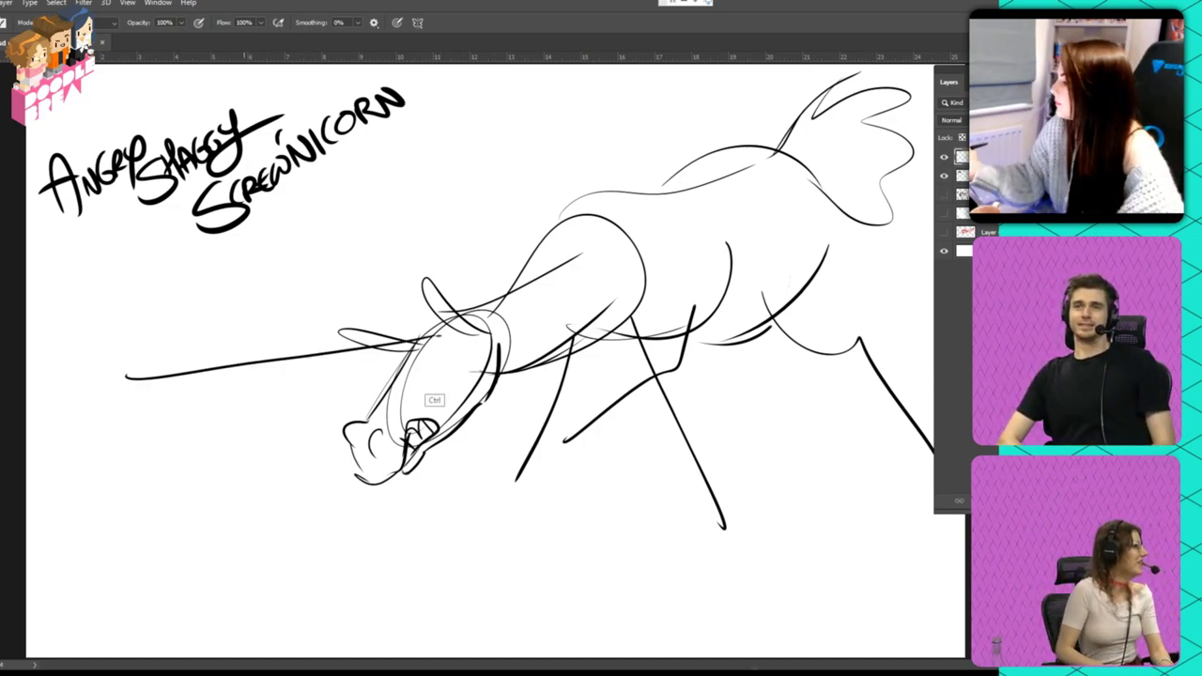
{"action": "key", "text": "ctrl+z"}
{"action": "mouse_move", "coordinate": [433, 338]}
{"action": "left_mouse_down"}
{"action": "mouse_move", "coordinate": [113, 381]}
{"action": "mouse_move", "coordinate": [434, 388]}
{"action": "left_mouse_up"}
{"action": "key", "text": "ctrl+z"}
- Draw a long horn pointing forward from the forehead and wrap it in spiral strokes like a screw
{"action": "left_click_drag", "start_coordinate": [113, 388], "coordinate": [435, 374]}
{"action": "mouse_move", "coordinate": [440, 332]}
{"action": "left_mouse_down"}
{"action": "mouse_move", "coordinate": [409, 373]}
{"action": "mouse_move", "coordinate": [340, 379]}
{"action": "mouse_move", "coordinate": [342, 354]}
{"action": "mouse_move", "coordinate": [316, 374]}
{"action": "left_mouse_up"}
{"action": "left_click_drag", "start_coordinate": [331, 353], "coordinate": [269, 384]}
{"action": "left_click_drag", "start_coordinate": [295, 359], "coordinate": [239, 385]}
{"action": "left_click_drag", "start_coordinate": [256, 364], "coordinate": [211, 383]}
{"action": "left_click_drag", "start_coordinate": [229, 367], "coordinate": [173, 389]}
{"action": "left_click_drag", "start_coordinate": [195, 372], "coordinate": [122, 390]}
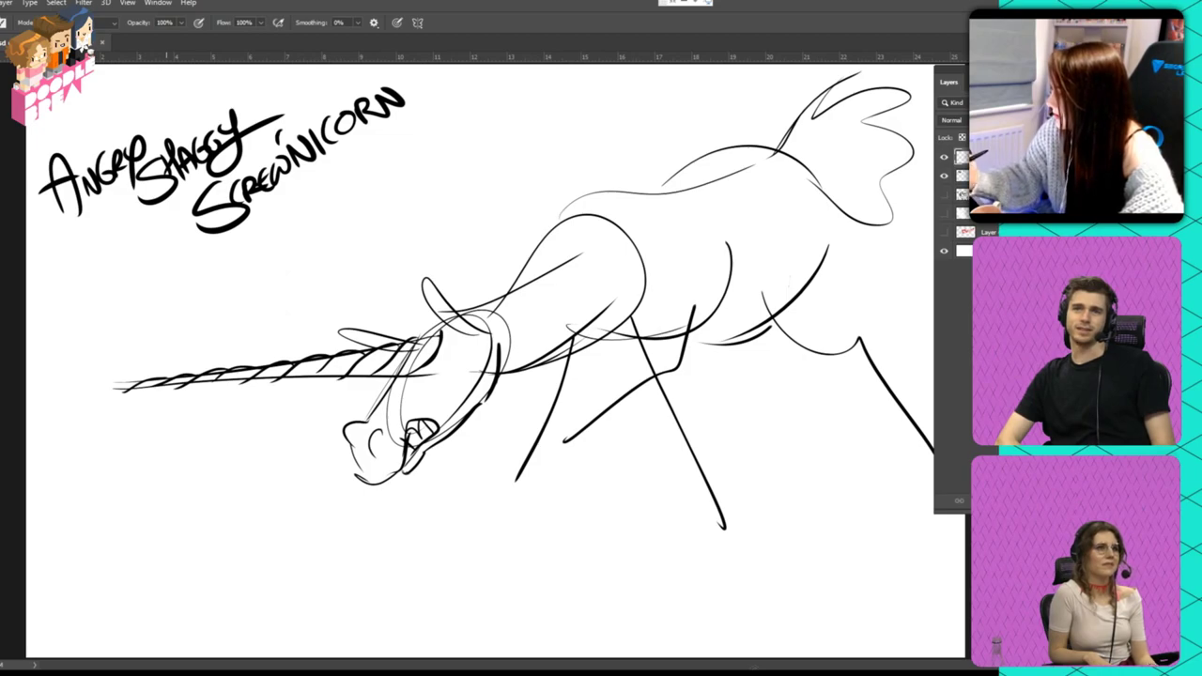
{"action": "left_click_drag", "start_coordinate": [136, 380], "coordinate": [101, 388]}
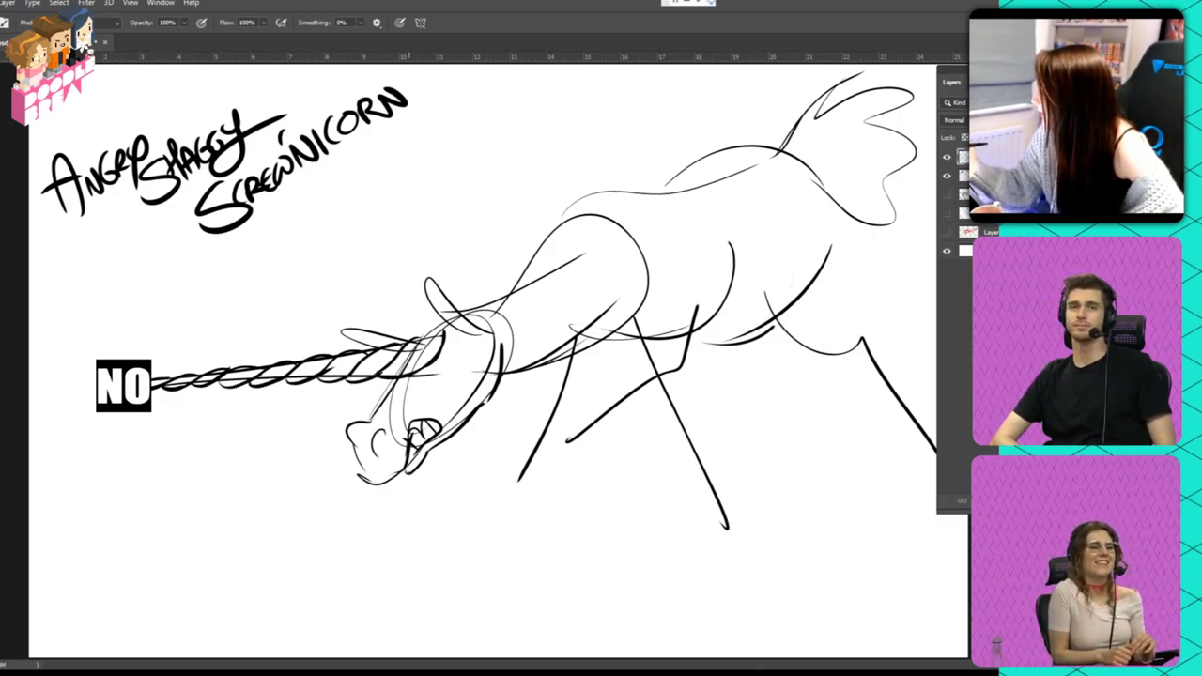
- Ink both ears with thicker, pointed outlines
{"action": "mouse_move", "coordinate": [409, 345]}
{"action": "left_mouse_down"}
{"action": "mouse_move", "coordinate": [444, 333]}
{"action": "mouse_move", "coordinate": [431, 265]}
{"action": "left_mouse_up"}
{"action": "left_click_drag", "start_coordinate": [431, 264], "coordinate": [472, 325]}
{"action": "left_click_drag", "start_coordinate": [436, 286], "coordinate": [469, 335]}
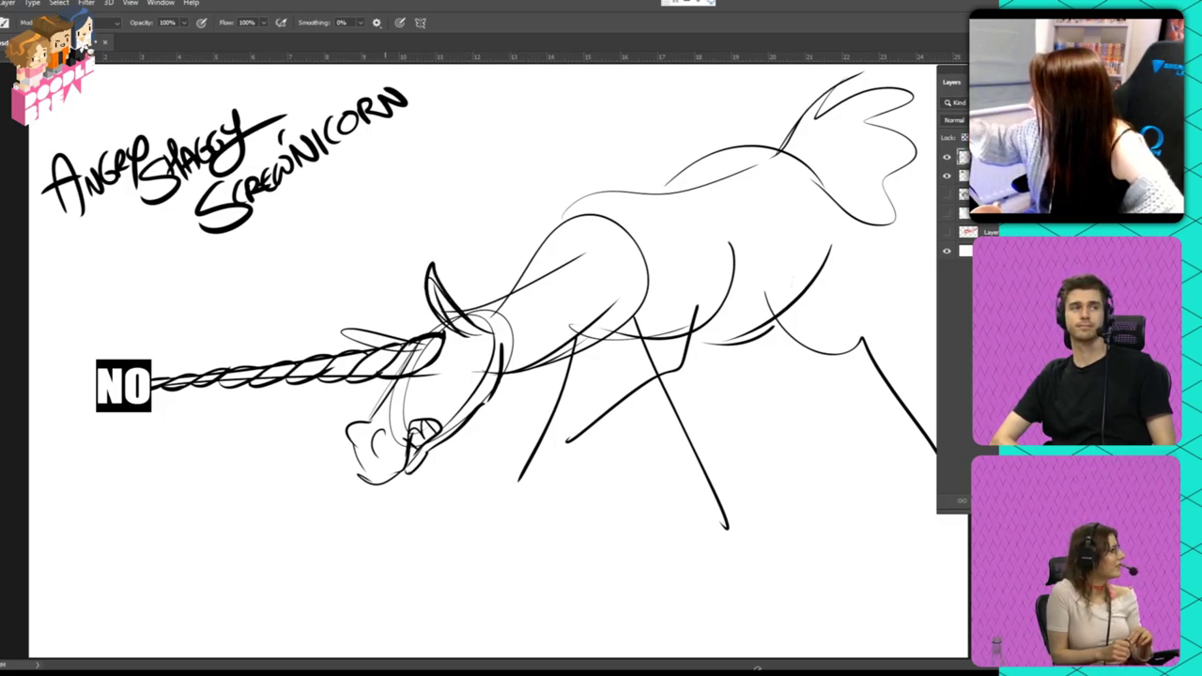
{"action": "left_click_drag", "start_coordinate": [343, 318], "coordinate": [415, 340]}
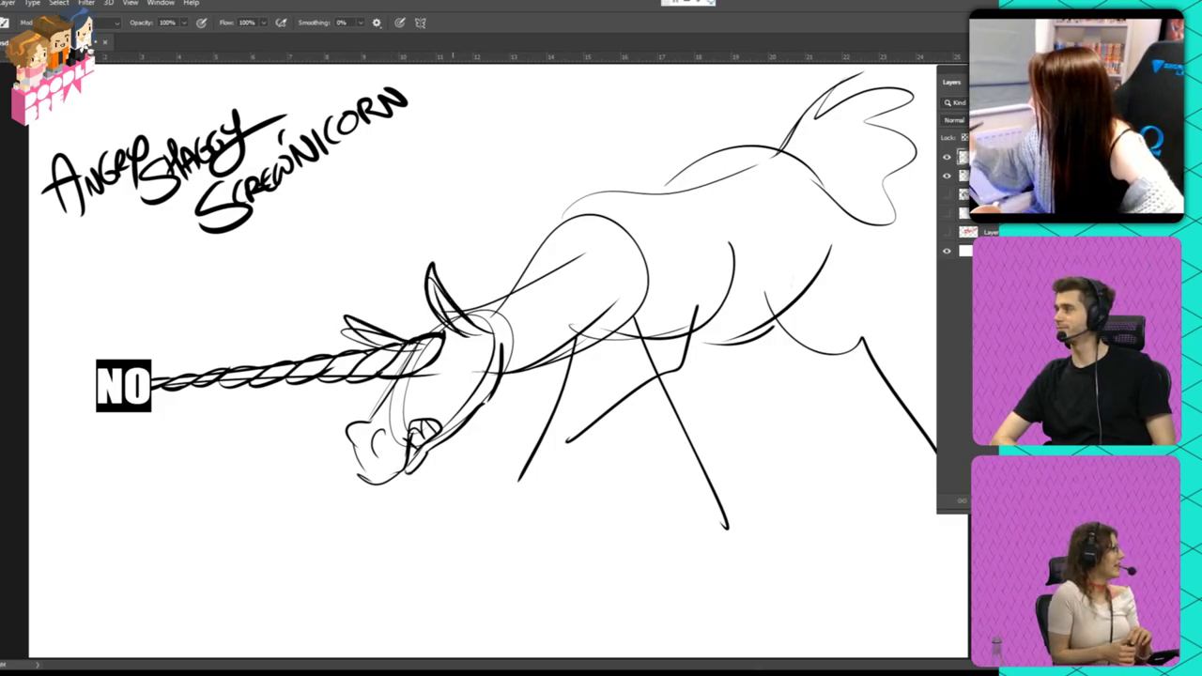
- Draw an angry, slanted brow below the horn and both glaring eyes with pupils
{"action": "mouse_move", "coordinate": [385, 380]}
{"action": "left_mouse_down"}
{"action": "mouse_move", "coordinate": [419, 389]}
{"action": "mouse_move", "coordinate": [477, 353]}
{"action": "left_mouse_up"}
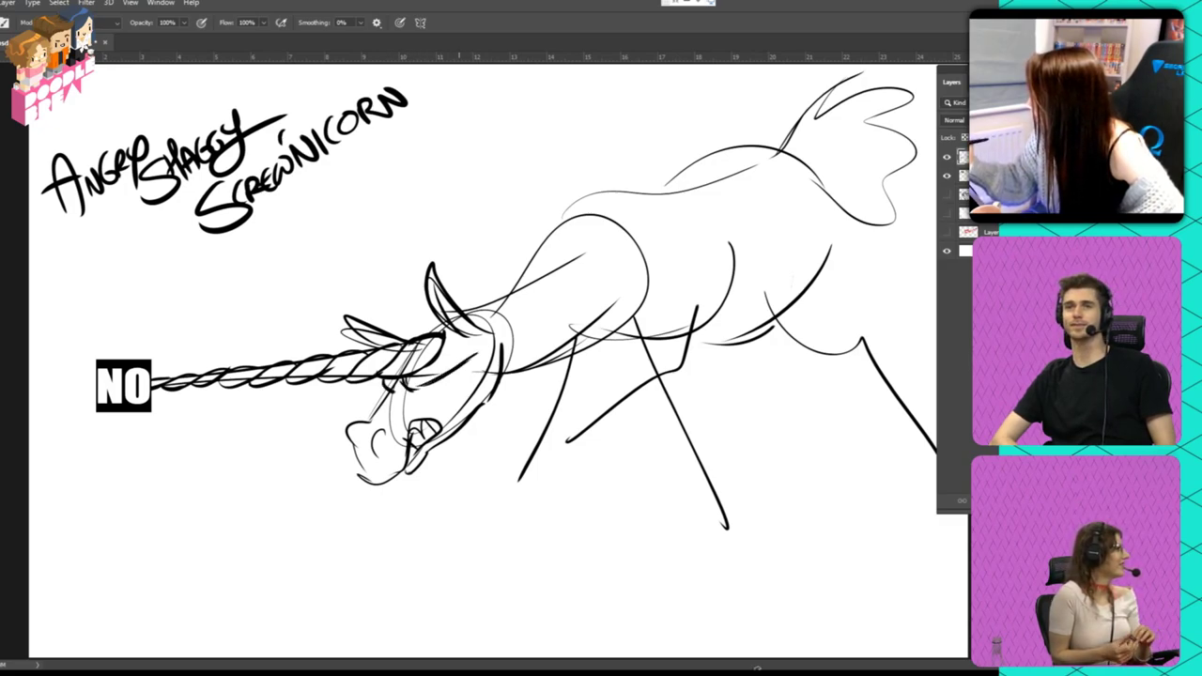
{"action": "mouse_move", "coordinate": [428, 396]}
{"action": "left_mouse_down"}
{"action": "mouse_move", "coordinate": [461, 383]}
{"action": "mouse_move", "coordinate": [471, 361]}
{"action": "left_mouse_up"}
{"action": "left_click_drag", "start_coordinate": [385, 388], "coordinate": [371, 409]}
{"action": "left_click_drag", "start_coordinate": [456, 370], "coordinate": [464, 381]}
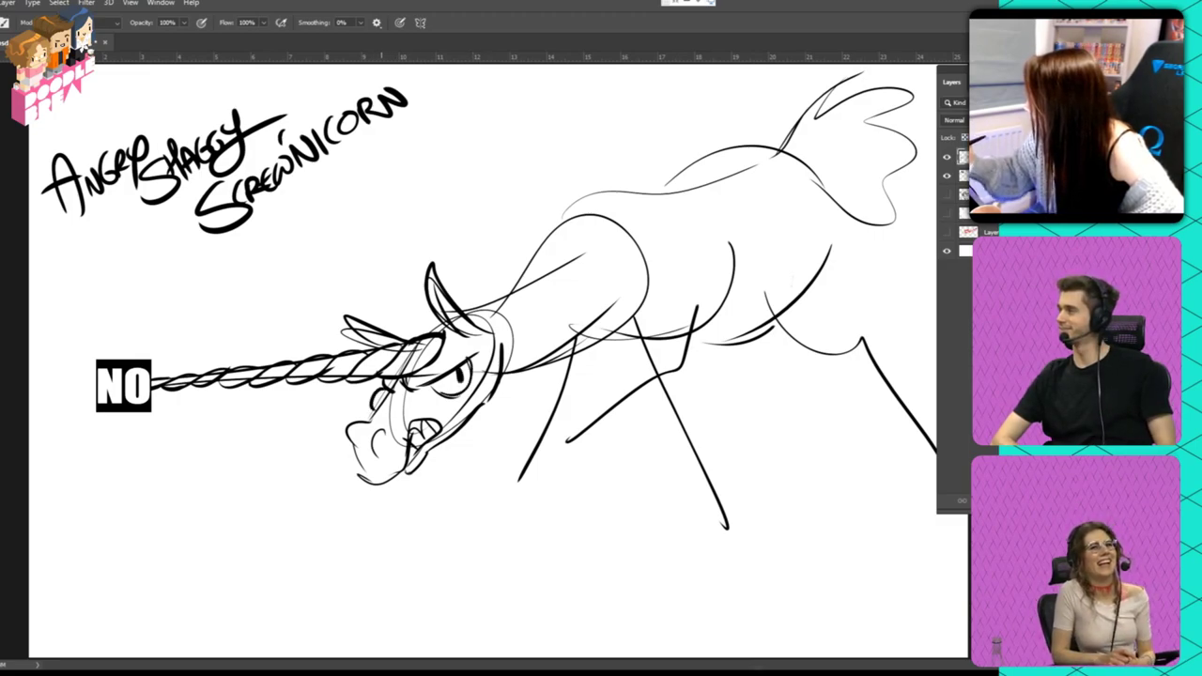
- Ink the bridge of the nose, erase the rough muzzle lines, and redraw the muzzle with a nostril
{"action": "mouse_move", "coordinate": [374, 392]}
{"action": "left_mouse_down"}
{"action": "mouse_move", "coordinate": [381, 403]}
{"action": "mouse_move", "coordinate": [396, 395]}
{"action": "mouse_move", "coordinate": [341, 447]}
{"action": "mouse_move", "coordinate": [342, 477]}
{"action": "left_mouse_up"}
{"action": "key", "text": "e"}
{"action": "mouse_move", "coordinate": [361, 422]}
{"action": "left_mouse_down"}
{"action": "mouse_move", "coordinate": [346, 430]}
{"action": "mouse_move", "coordinate": [355, 457]}
{"action": "mouse_move", "coordinate": [383, 483]}
{"action": "left_mouse_up"}
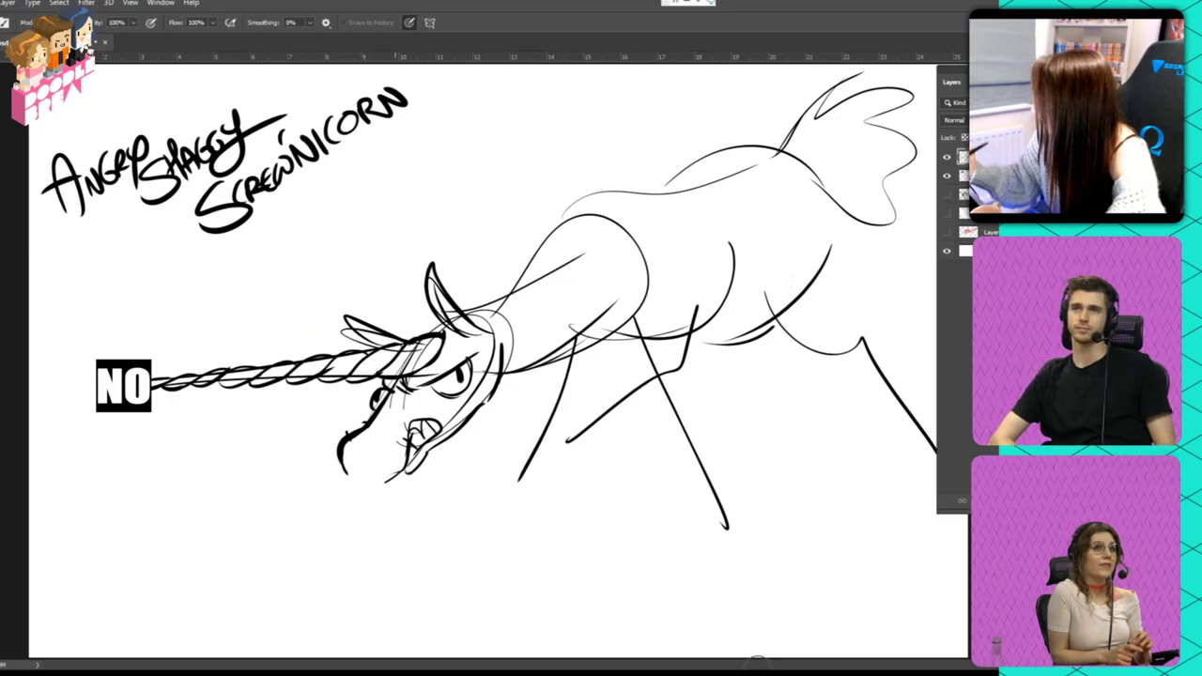
{"action": "key", "text": "b"}
{"action": "mouse_move", "coordinate": [370, 441]}
{"action": "left_mouse_down"}
{"action": "mouse_move", "coordinate": [366, 467]}
{"action": "mouse_move", "coordinate": [383, 434]}
{"action": "left_mouse_up"}
{"action": "mouse_move", "coordinate": [381, 433]}
{"action": "left_mouse_down"}
{"action": "mouse_move", "coordinate": [392, 433]}
{"action": "mouse_move", "coordinate": [376, 462]}
{"action": "left_mouse_up"}
{"action": "mouse_move", "coordinate": [380, 440]}
{"action": "left_mouse_down"}
{"action": "mouse_move", "coordinate": [381, 460]}
{"action": "mouse_move", "coordinate": [353, 479]}
{"action": "mouse_move", "coordinate": [362, 495]}
{"action": "mouse_move", "coordinate": [405, 474]}
{"action": "mouse_move", "coordinate": [406, 432]}
{"action": "mouse_move", "coordinate": [423, 409]}
{"action": "mouse_move", "coordinate": [455, 412]}
{"action": "mouse_move", "coordinate": [404, 475]}
{"action": "left_mouse_up"}
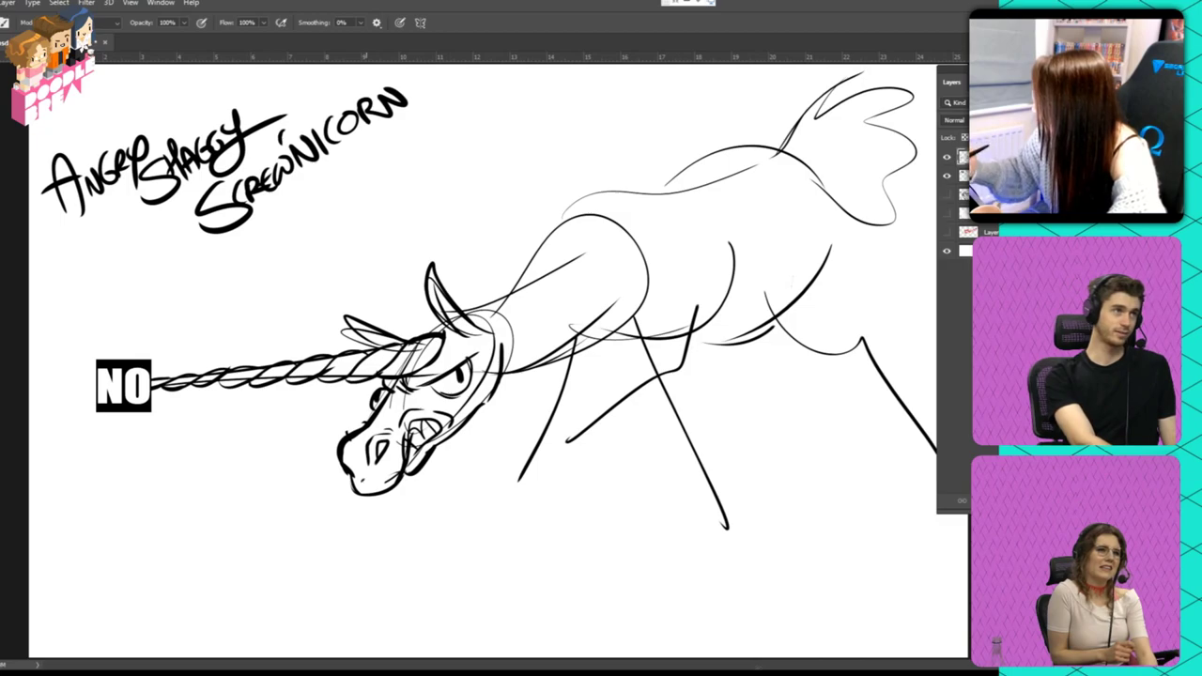
- Ink the cheek and jaw line, erasing the rough lines around it and redrawing the lower jaw
{"action": "left_click_drag", "start_coordinate": [494, 396], "coordinate": [454, 427]}
{"action": "left_click_drag", "start_coordinate": [515, 372], "coordinate": [474, 415]}
{"action": "left_click_drag", "start_coordinate": [504, 348], "coordinate": [512, 387]}
{"action": "left_click_drag", "start_coordinate": [513, 389], "coordinate": [449, 435]}
{"action": "key", "text": "e"}
{"action": "mouse_move", "coordinate": [512, 346]}
{"action": "left_mouse_down"}
{"action": "mouse_move", "coordinate": [485, 436]}
{"action": "mouse_move", "coordinate": [468, 449]}
{"action": "left_mouse_up"}
{"action": "key", "text": "b"}
{"action": "mouse_move", "coordinate": [492, 406]}
{"action": "left_mouse_down"}
{"action": "mouse_move", "coordinate": [444, 441]}
{"action": "mouse_move", "coordinate": [512, 351]}
{"action": "mouse_move", "coordinate": [494, 410]}
{"action": "left_mouse_up"}
{"action": "left_click_drag", "start_coordinate": [496, 408], "coordinate": [446, 441]}
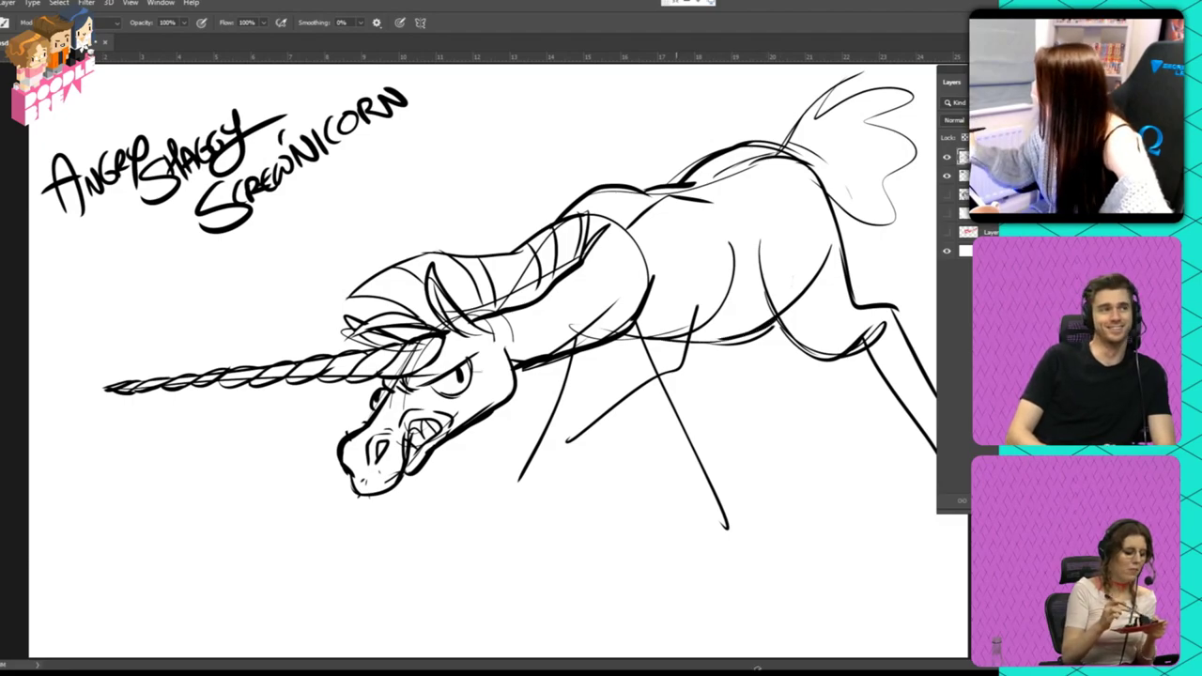
- Ink the near front leg from shoulder to hoof with thick outlines over the guide line
{"action": "left_click_drag", "start_coordinate": [637, 321], "coordinate": [678, 394]}
{"action": "mouse_move", "coordinate": [718, 252]}
{"action": "left_mouse_down"}
{"action": "mouse_move", "coordinate": [710, 355]}
{"action": "mouse_move", "coordinate": [740, 466]}
{"action": "left_mouse_up"}
{"action": "left_click_drag", "start_coordinate": [661, 377], "coordinate": [773, 558]}
{"action": "left_click_drag", "start_coordinate": [708, 378], "coordinate": [780, 531]}
{"action": "left_click_drag", "start_coordinate": [740, 455], "coordinate": [800, 567]}
{"action": "left_click_drag", "start_coordinate": [756, 532], "coordinate": [794, 571]}
{"action": "mouse_move", "coordinate": [607, 344]}
{"action": "left_mouse_down"}
{"action": "mouse_move", "coordinate": [665, 359]}
{"action": "mouse_move", "coordinate": [654, 360]}
{"action": "left_mouse_up"}
{"action": "key", "text": "ctrl+z"}
{"action": "key", "text": "ctrl+z"}
{"action": "left_click_drag", "start_coordinate": [661, 293], "coordinate": [662, 372]}
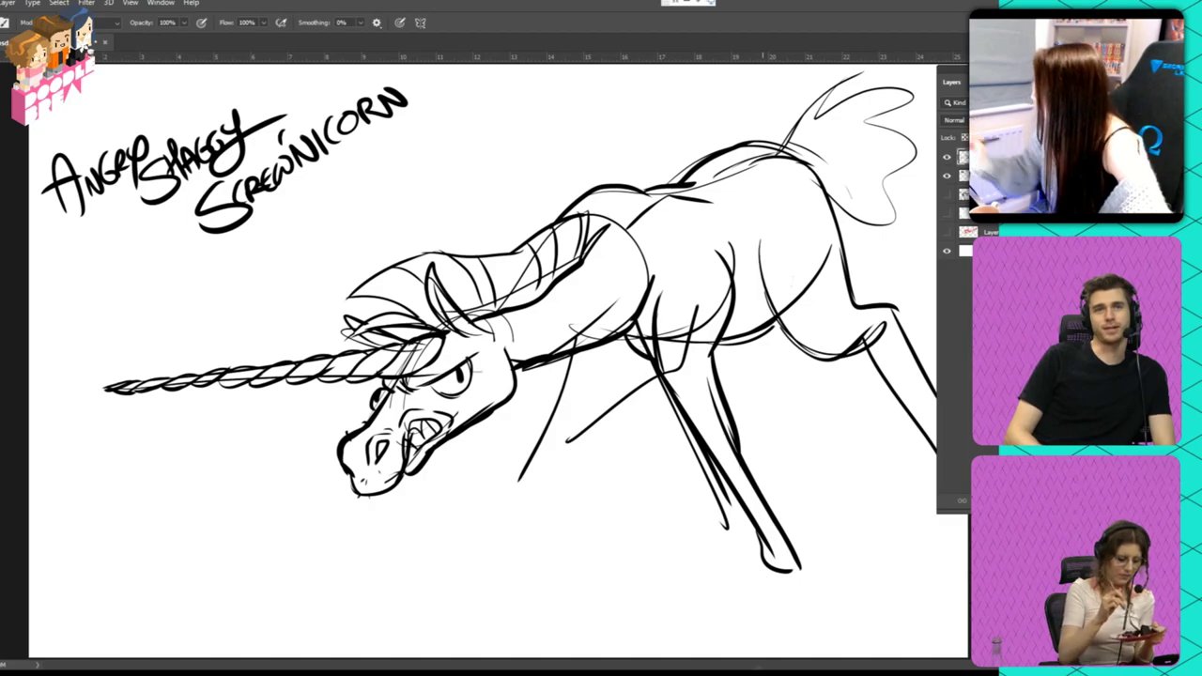
- Outline the forward-reaching front leg with its hoof, and add two hair strokes to the mane
{"action": "left_click_drag", "start_coordinate": [568, 354], "coordinate": [509, 481]}
{"action": "mouse_move", "coordinate": [638, 355]}
{"action": "left_mouse_down"}
{"action": "mouse_move", "coordinate": [530, 496]}
{"action": "mouse_move", "coordinate": [494, 518]}
{"action": "left_mouse_up"}
{"action": "mouse_move", "coordinate": [539, 477]}
{"action": "left_mouse_down"}
{"action": "mouse_move", "coordinate": [515, 518]}
{"action": "mouse_move", "coordinate": [526, 513]}
{"action": "left_mouse_up"}
{"action": "left_click_drag", "start_coordinate": [511, 479], "coordinate": [494, 511]}
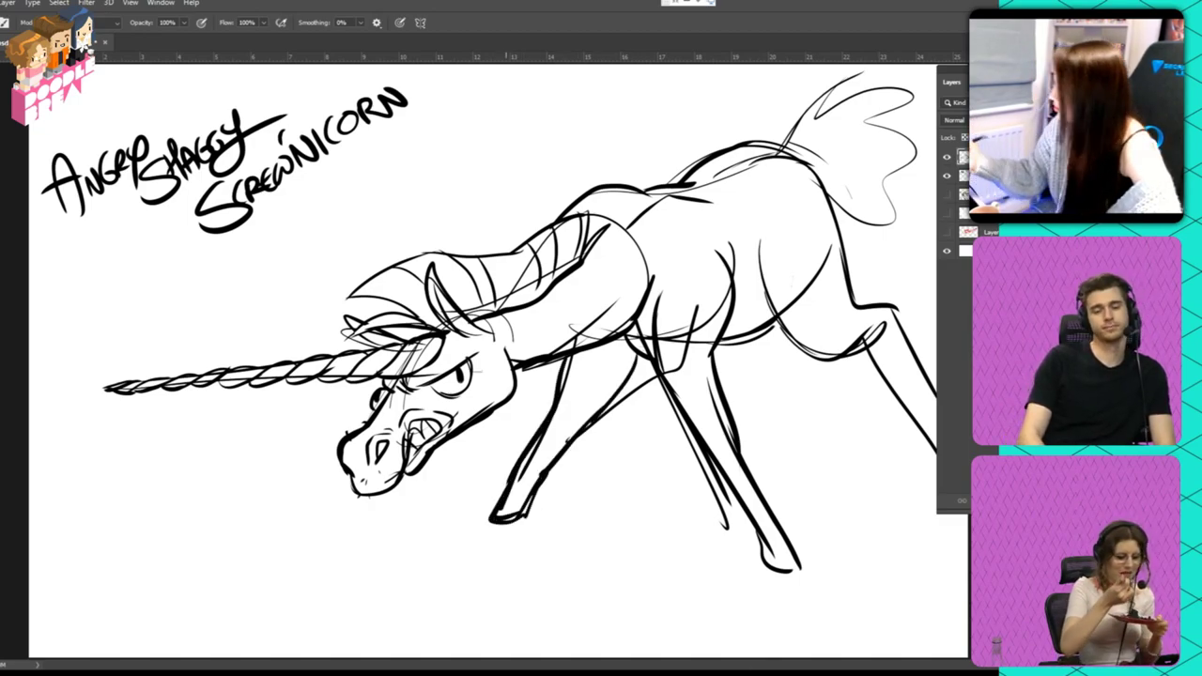
{"action": "left_click_drag", "start_coordinate": [492, 257], "coordinate": [495, 308]}
{"action": "left_click_drag", "start_coordinate": [520, 248], "coordinate": [539, 275]}
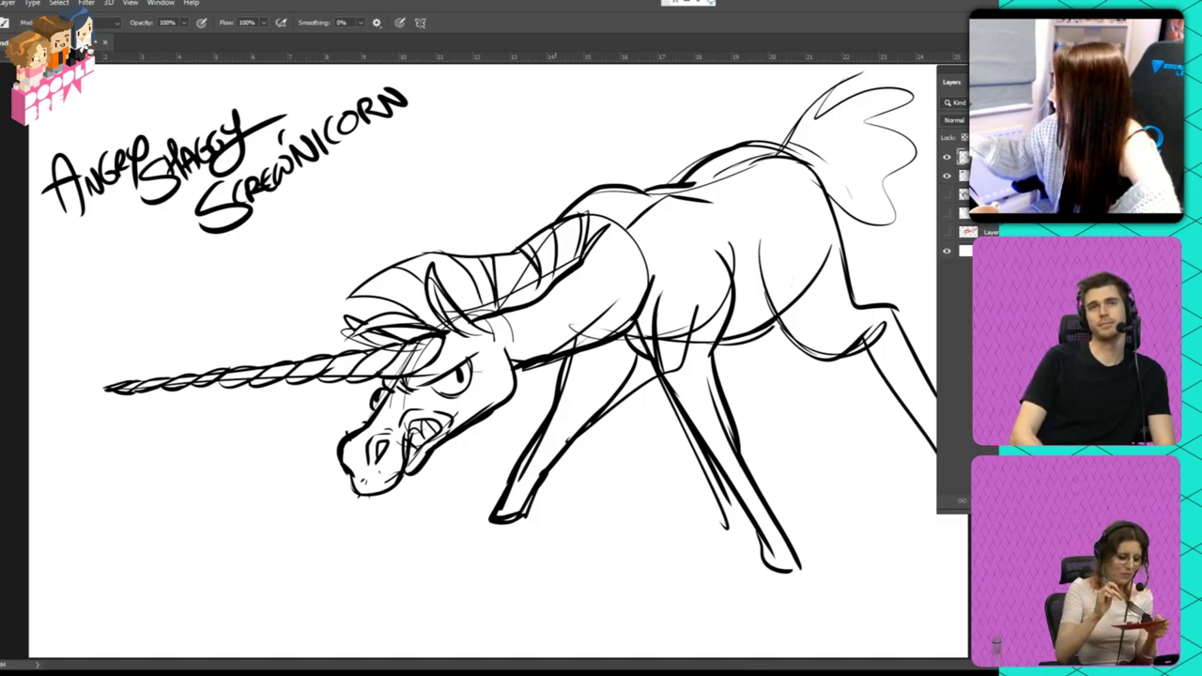
- Shift the unicorn drawing down and to the left on the canvas, and ink the near hind leg's lower part and hoof
{"action": "key", "text": "v"}
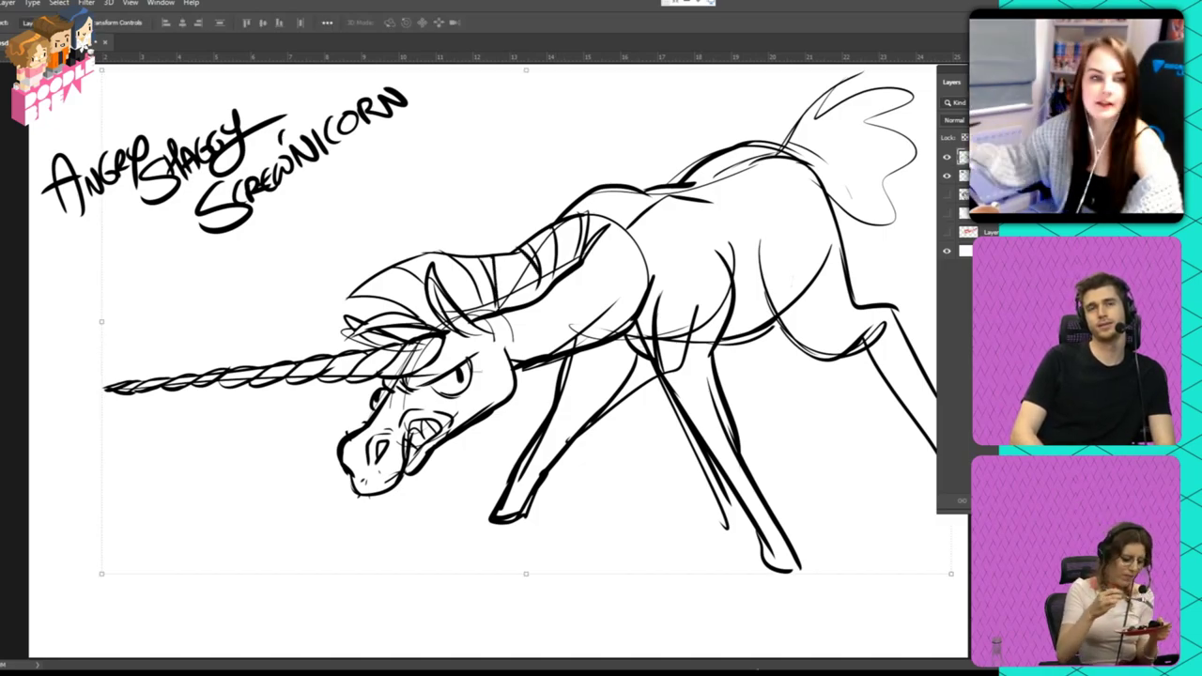
{"action": "left_click_drag", "start_coordinate": [786, 420], "coordinate": [739, 455]}
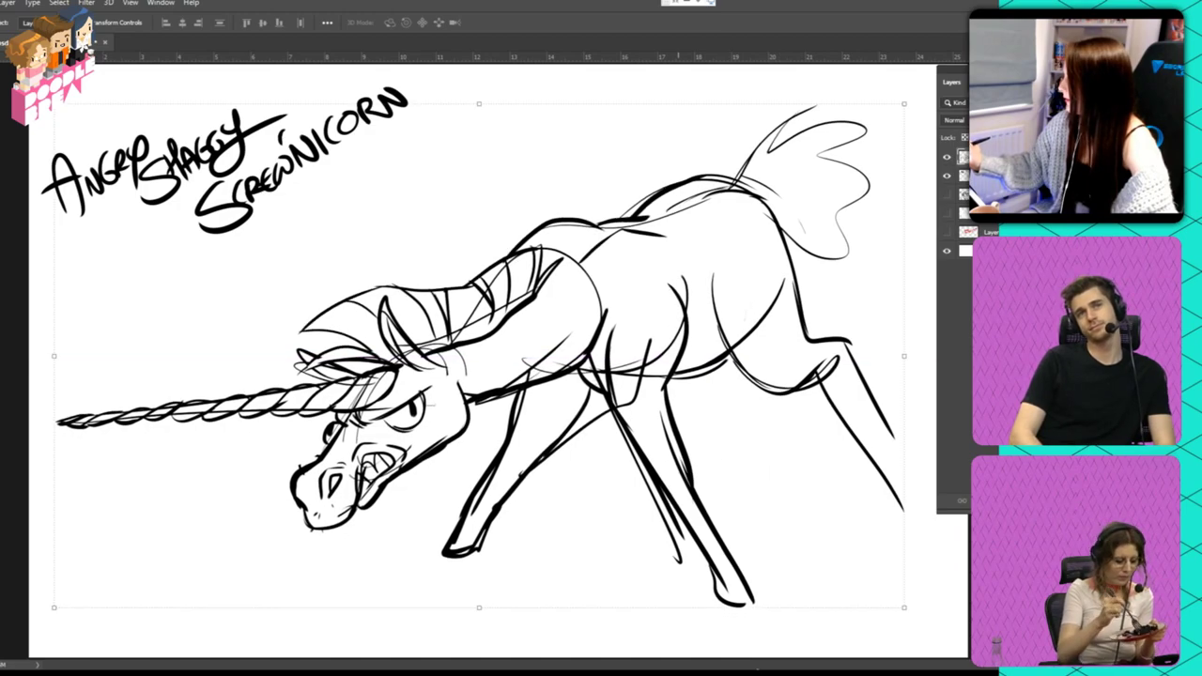
{"action": "key", "text": "b"}
{"action": "left_click_drag", "start_coordinate": [847, 365], "coordinate": [909, 484]}
{"action": "mouse_move", "coordinate": [843, 426]}
{"action": "left_mouse_down"}
{"action": "mouse_move", "coordinate": [886, 531]}
{"action": "mouse_move", "coordinate": [903, 534]}
{"action": "left_mouse_up"}
{"action": "mouse_move", "coordinate": [892, 449]}
{"action": "left_mouse_down"}
{"action": "mouse_move", "coordinate": [934, 545]}
{"action": "mouse_move", "coordinate": [897, 554]}
{"action": "left_mouse_up"}
{"action": "mouse_move", "coordinate": [892, 530]}
{"action": "left_mouse_down"}
{"action": "mouse_move", "coordinate": [875, 550]}
{"action": "mouse_move", "coordinate": [876, 535]}
{"action": "left_mouse_up"}
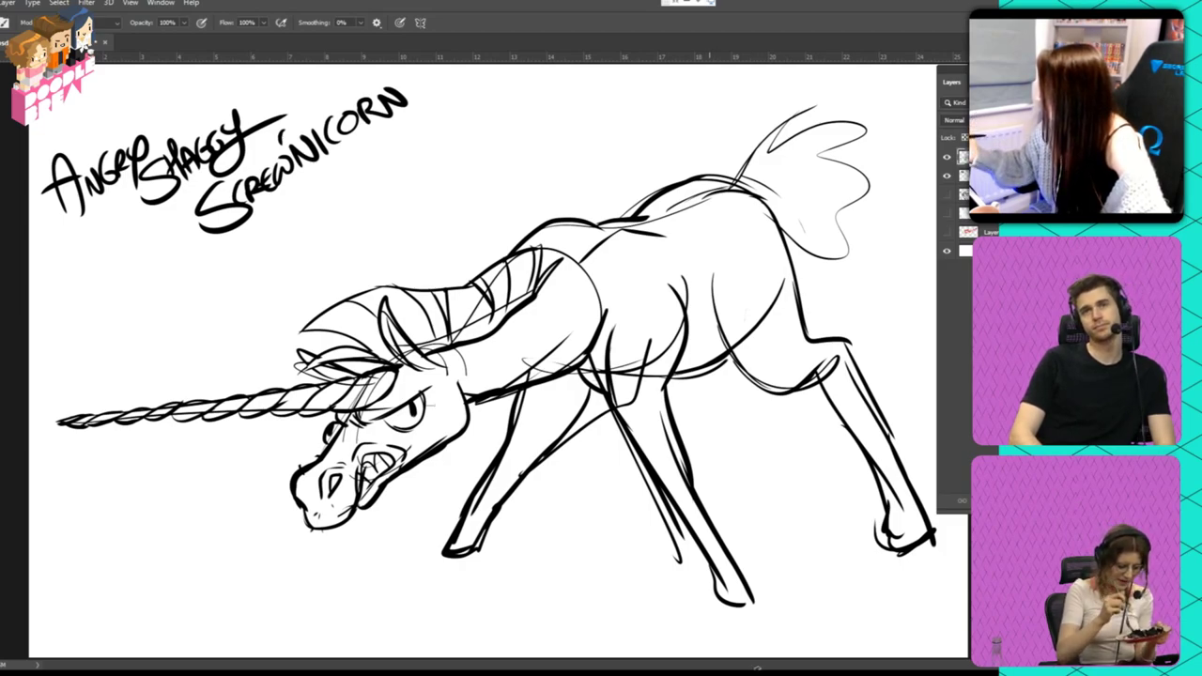
- Draw the far hind leg bent under the belly behind the near front leg, and trim its hoof with the eraser
{"action": "left_click_drag", "start_coordinate": [740, 402], "coordinate": [690, 461]}
{"action": "left_click_drag", "start_coordinate": [663, 407], "coordinate": [707, 424]}
{"action": "left_click_drag", "start_coordinate": [704, 375], "coordinate": [746, 434]}
{"action": "left_click_drag", "start_coordinate": [646, 467], "coordinate": [589, 546]}
{"action": "left_click_drag", "start_coordinate": [625, 490], "coordinate": [595, 528]}
{"action": "left_click_drag", "start_coordinate": [592, 545], "coordinate": [629, 550]}
{"action": "mouse_move", "coordinate": [657, 494]}
{"action": "left_mouse_down"}
{"action": "mouse_move", "coordinate": [608, 543]}
{"action": "mouse_move", "coordinate": [652, 516]}
{"action": "left_mouse_up"}
{"action": "key", "text": "e"}
{"action": "mouse_move", "coordinate": [590, 543]}
{"action": "left_mouse_down"}
{"action": "mouse_move", "coordinate": [627, 546]}
{"action": "mouse_move", "coordinate": [601, 533]}
{"action": "left_mouse_up"}
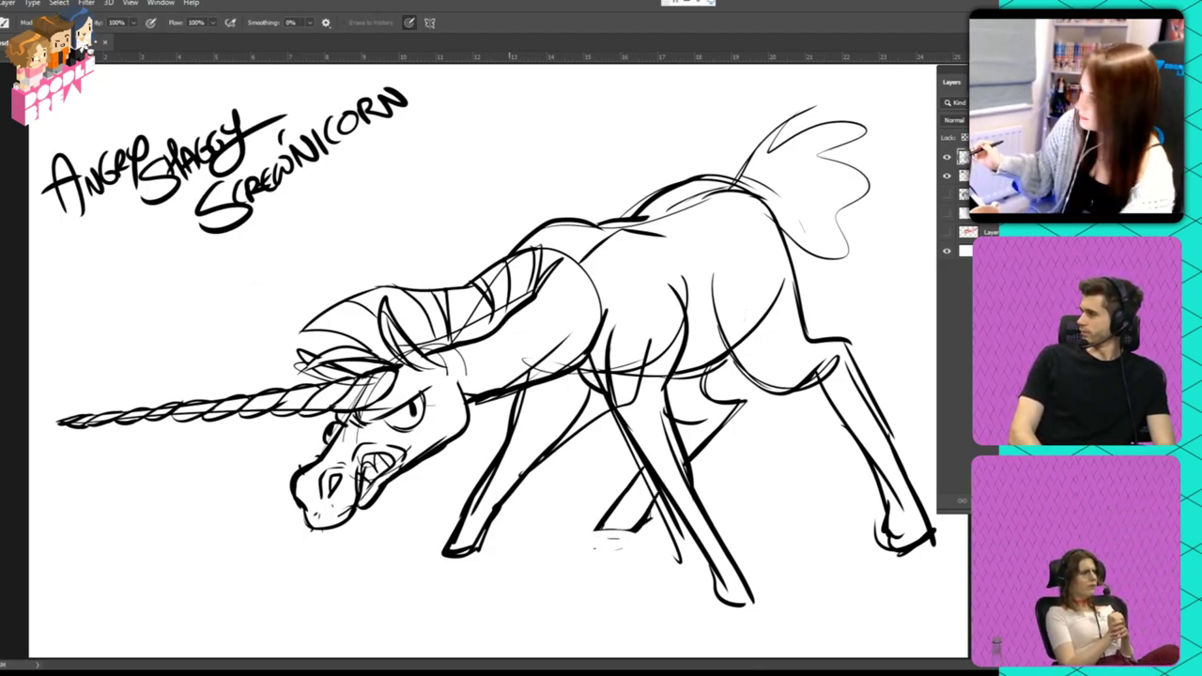
- Erase the lower part of the forward front leg and redraw it reaching further forward, with a new hoof
{"action": "left_click_drag", "start_coordinate": [447, 552], "coordinate": [517, 475]}
{"action": "left_click_drag", "start_coordinate": [457, 533], "coordinate": [507, 447]}
{"action": "left_click_drag", "start_coordinate": [475, 552], "coordinate": [484, 536]}
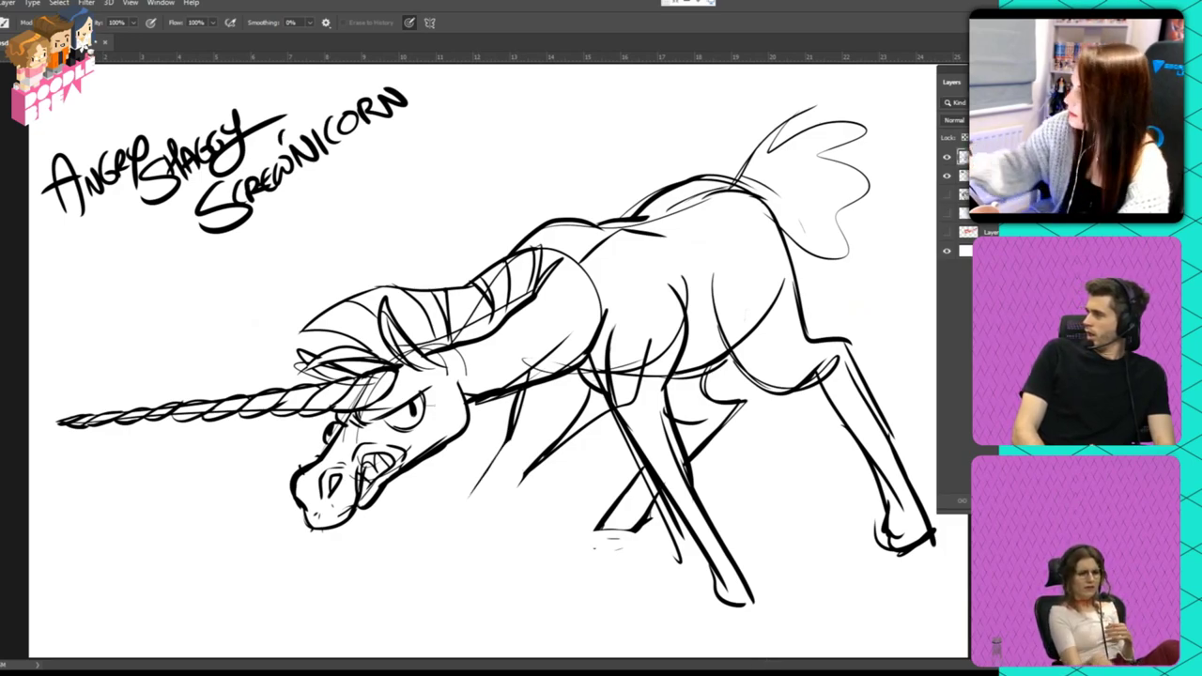
{"action": "key", "text": "b"}
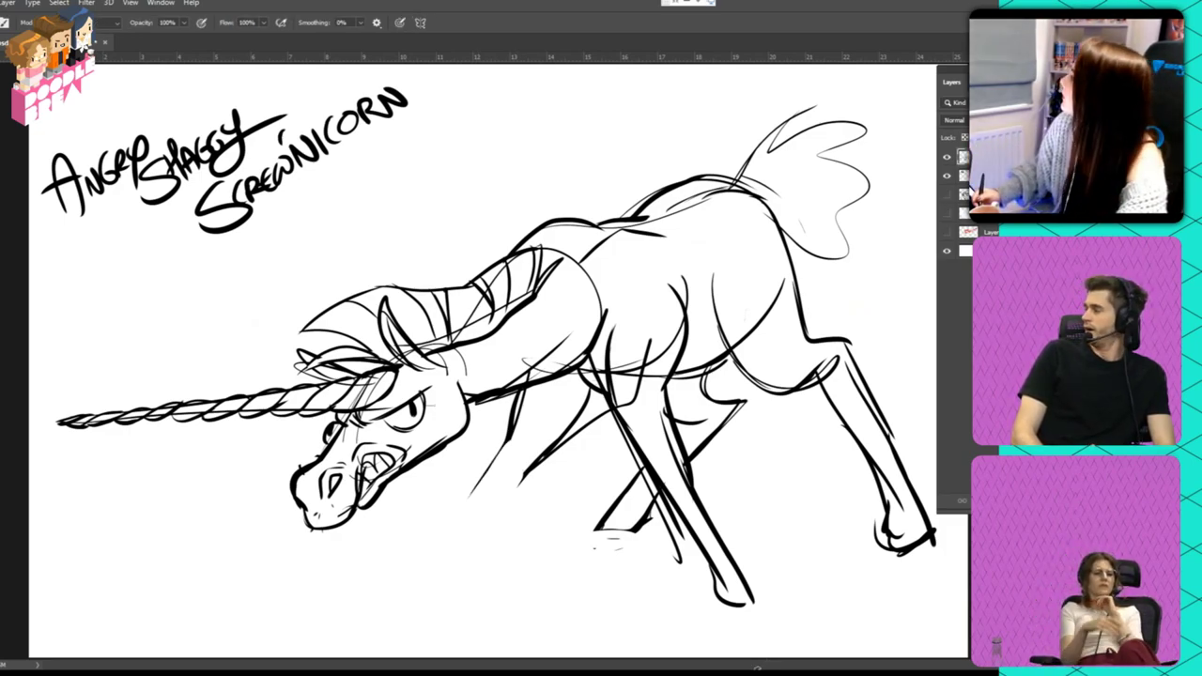
{"action": "left_click_drag", "start_coordinate": [512, 439], "coordinate": [440, 543]}
{"action": "left_click_drag", "start_coordinate": [522, 475], "coordinate": [464, 554]}
{"action": "left_click_drag", "start_coordinate": [466, 505], "coordinate": [432, 561]}
{"action": "mouse_move", "coordinate": [423, 564]}
{"action": "left_mouse_down"}
{"action": "mouse_move", "coordinate": [467, 558]}
{"action": "mouse_move", "coordinate": [458, 564]}
{"action": "left_mouse_up"}
{"action": "left_click_drag", "start_coordinate": [443, 538], "coordinate": [420, 562]}
{"action": "left_click_drag", "start_coordinate": [471, 503], "coordinate": [454, 527]}
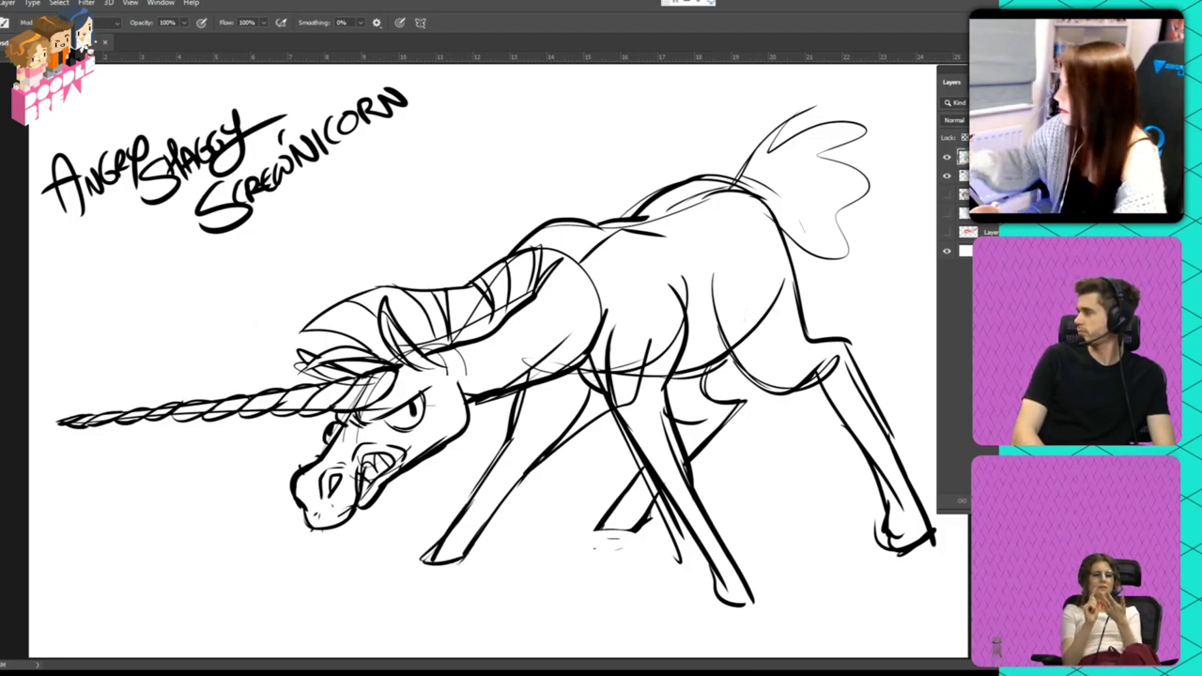
- Erase the leftover construction lines on the head, chest and shoulder, and re-ink the base of the near ear
{"action": "key", "text": "e"}
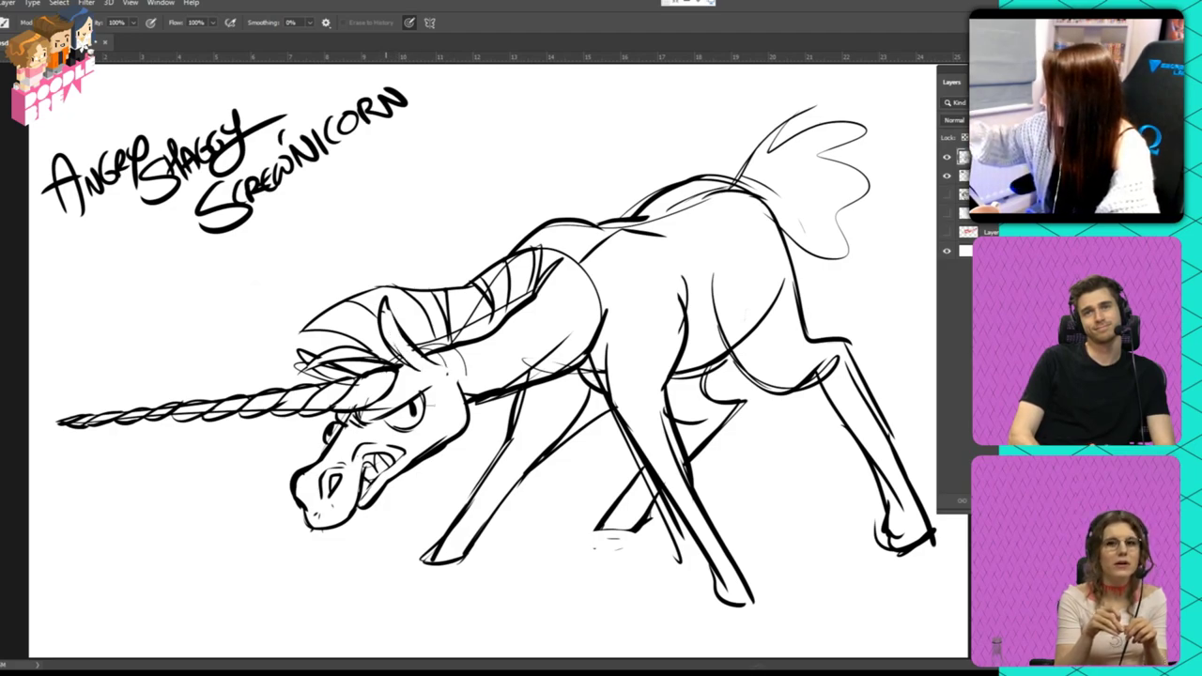
{"action": "key", "text": "b"}
{"action": "mouse_move", "coordinate": [389, 329]}
{"action": "left_mouse_down"}
{"action": "mouse_move", "coordinate": [419, 370]}
{"action": "mouse_move", "coordinate": [412, 334]}
{"action": "mouse_move", "coordinate": [432, 363]}
{"action": "left_mouse_up"}
{"action": "left_click_drag", "start_coordinate": [421, 349], "coordinate": [448, 354]}
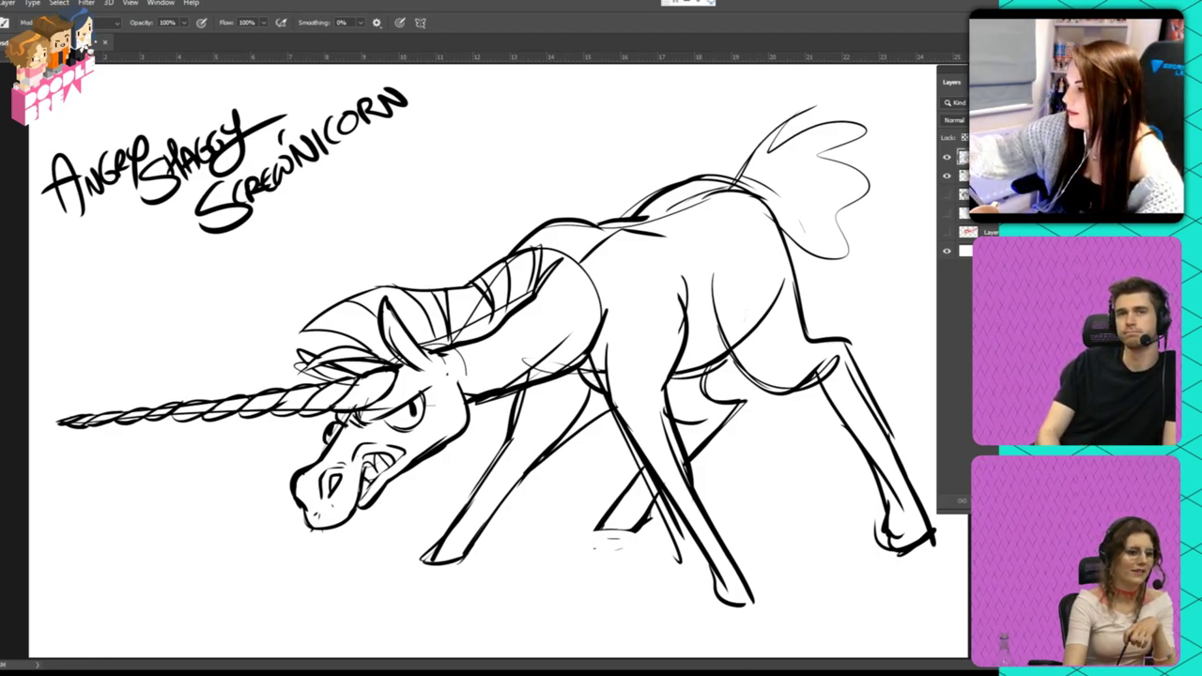
{"action": "key", "text": "l"}
{"action": "mouse_move", "coordinate": [71, 361]}
{"action": "left_mouse_down"}
{"action": "mouse_move", "coordinate": [381, 559]}
{"action": "mouse_move", "coordinate": [467, 449]}
{"action": "left_mouse_up"}
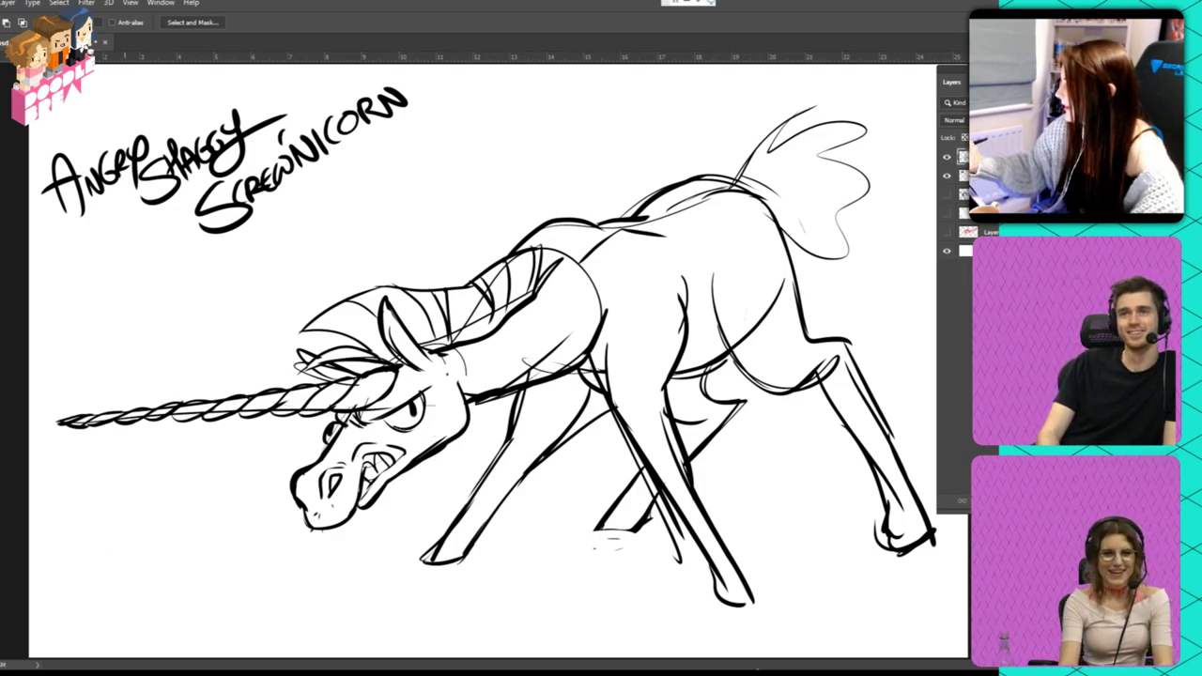
{"action": "key", "text": "v"}
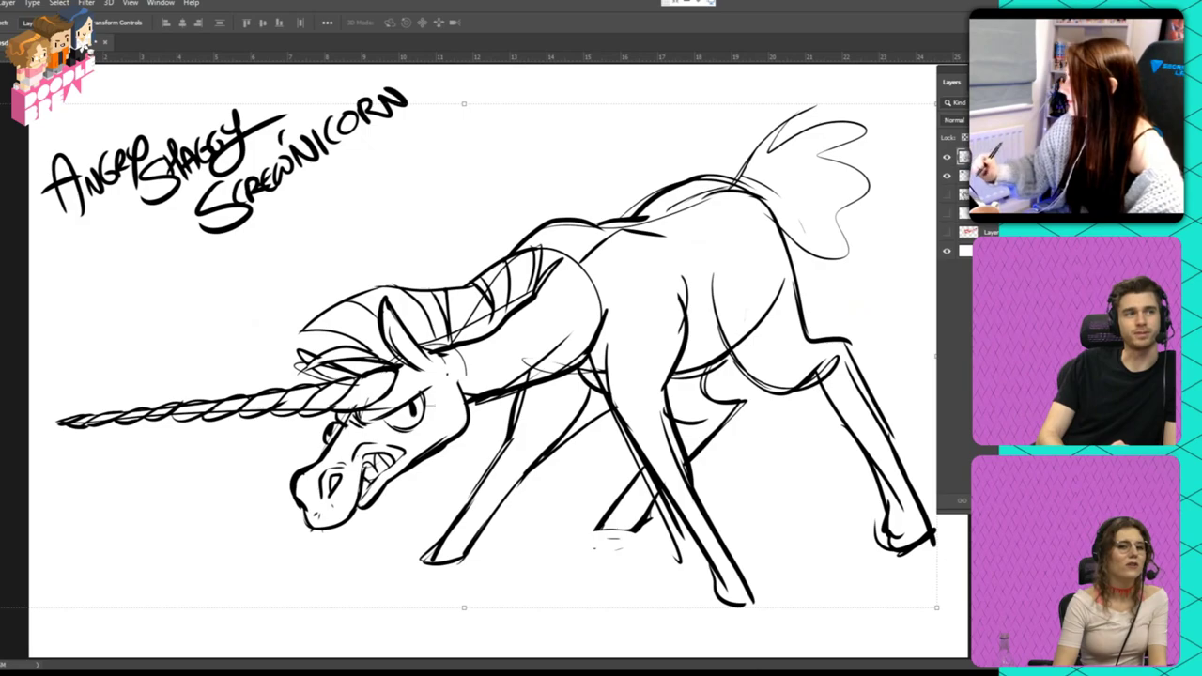
- Erase the construction curve across the hind thigh, and ink the tail with thick, shaggy pointed tufts
{"action": "key", "text": "e"}
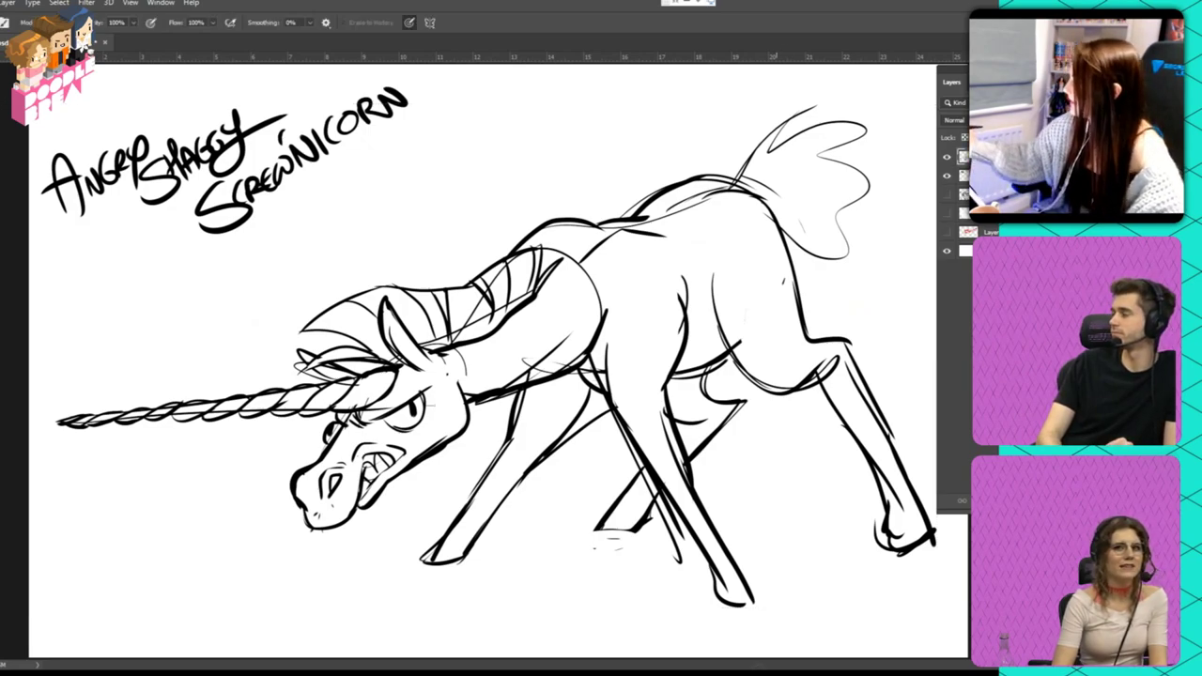
{"action": "key", "text": "b"}
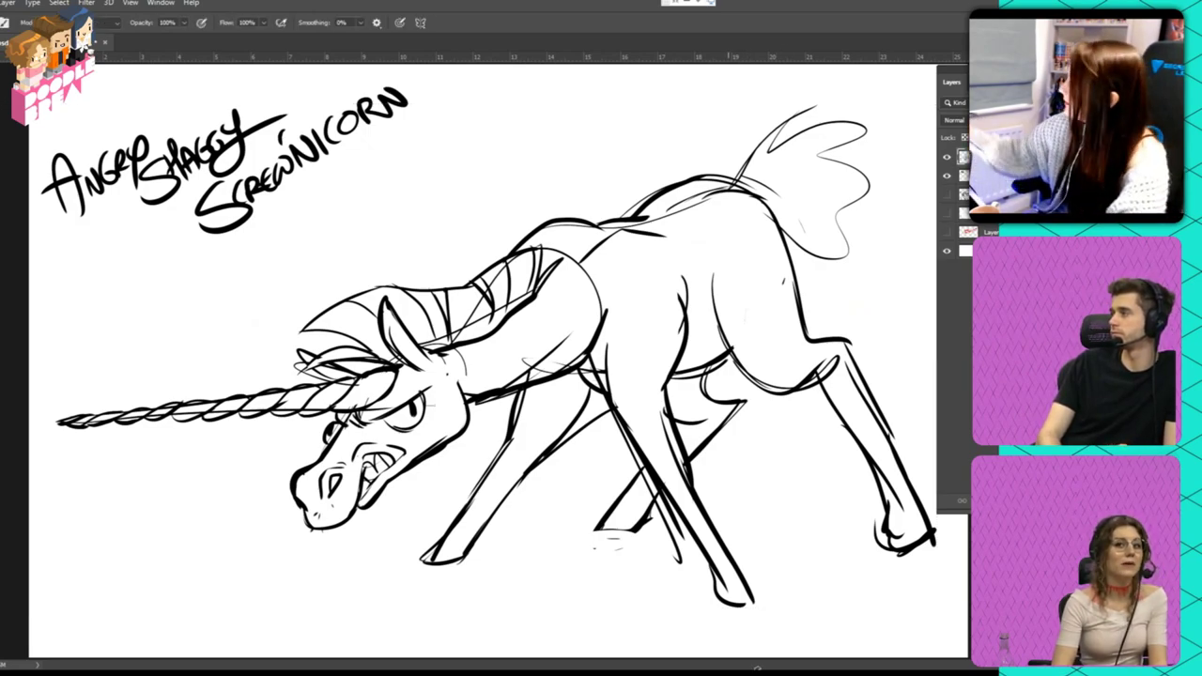
{"action": "left_click_drag", "start_coordinate": [733, 184], "coordinate": [749, 109]}
{"action": "left_click_drag", "start_coordinate": [751, 162], "coordinate": [852, 87]}
{"action": "mouse_move", "coordinate": [779, 139]}
{"action": "left_mouse_down"}
{"action": "mouse_move", "coordinate": [892, 129]}
{"action": "mouse_move", "coordinate": [843, 147]}
{"action": "left_mouse_up"}
{"action": "mouse_move", "coordinate": [872, 155]}
{"action": "left_mouse_down"}
{"action": "mouse_move", "coordinate": [931, 207]}
{"action": "mouse_move", "coordinate": [849, 207]}
{"action": "mouse_move", "coordinate": [905, 305]}
{"action": "left_mouse_up"}
{"action": "mouse_move", "coordinate": [906, 305]}
{"action": "left_mouse_down"}
{"action": "mouse_move", "coordinate": [827, 214]}
{"action": "mouse_move", "coordinate": [833, 280]}
{"action": "left_mouse_up"}
{"action": "left_click_drag", "start_coordinate": [800, 218], "coordinate": [832, 287]}
{"action": "left_click_drag", "start_coordinate": [780, 216], "coordinate": [813, 253]}
{"action": "left_click_drag", "start_coordinate": [753, 176], "coordinate": [782, 186]}
{"action": "left_click_drag", "start_coordinate": [804, 176], "coordinate": [810, 179]}
- Add short contour strokes to the unicorn's back, shoulder and flank
{"action": "left_click_drag", "start_coordinate": [657, 239], "coordinate": [674, 256]}
{"action": "left_click_drag", "start_coordinate": [614, 246], "coordinate": [600, 263]}
{"action": "left_click_drag", "start_coordinate": [706, 289], "coordinate": [746, 354]}
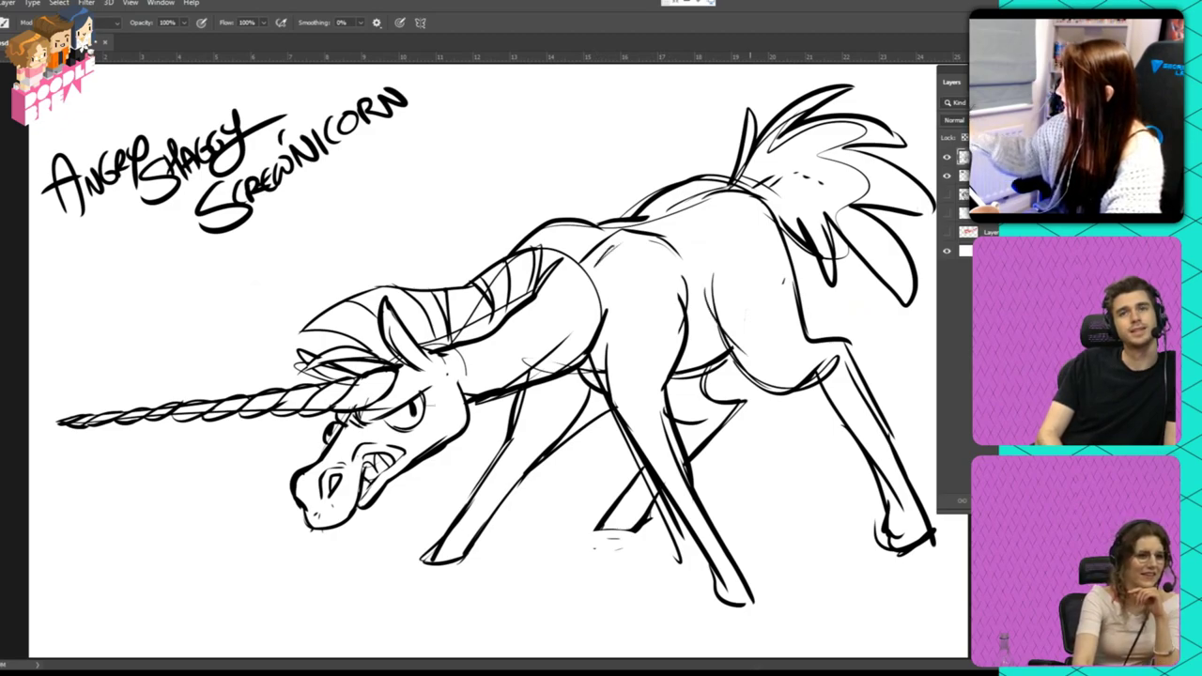
- Re-ink the belly line, and draw the near front hoof and the base of the far hind hoof
{"action": "left_click_drag", "start_coordinate": [580, 369], "coordinate": [740, 357]}
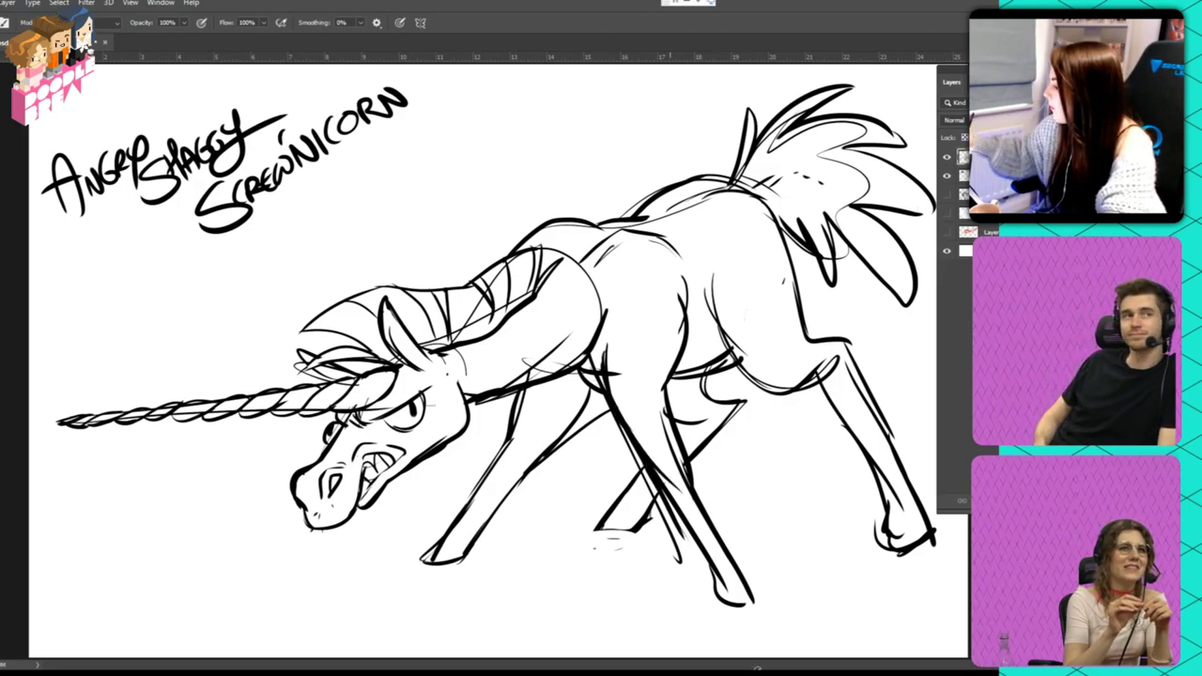
{"action": "mouse_move", "coordinate": [733, 557]}
{"action": "left_mouse_down"}
{"action": "mouse_move", "coordinate": [754, 609]}
{"action": "mouse_move", "coordinate": [728, 609]}
{"action": "left_mouse_up"}
{"action": "left_click_drag", "start_coordinate": [727, 607], "coordinate": [765, 601]}
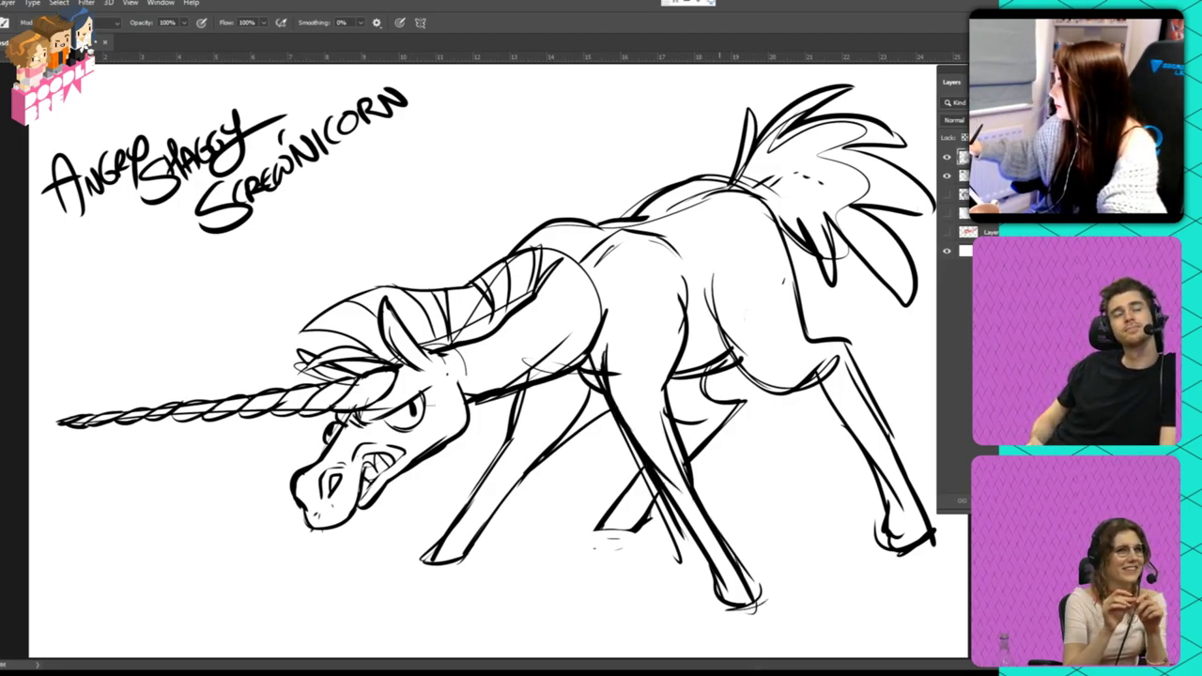
{"action": "left_click_drag", "start_coordinate": [631, 529], "coordinate": [595, 527]}
{"action": "mouse_move", "coordinate": [453, 530]}
{"action": "left_mouse_down"}
{"action": "mouse_move", "coordinate": [505, 520]}
{"action": "mouse_move", "coordinate": [439, 504]}
{"action": "left_mouse_up"}
{"action": "mouse_move", "coordinate": [450, 503]}
{"action": "left_mouse_down"}
{"action": "mouse_move", "coordinate": [421, 516]}
{"action": "mouse_move", "coordinate": [442, 539]}
{"action": "left_mouse_up"}
{"action": "mouse_move", "coordinate": [459, 519]}
{"action": "left_mouse_down"}
{"action": "mouse_move", "coordinate": [468, 546]}
{"action": "mouse_move", "coordinate": [458, 515]}
{"action": "left_mouse_up"}
{"action": "key", "text": "ctrl+z"}
{"action": "key", "text": "ctrl+z"}
{"action": "key", "text": "ctrl+z"}
- Draw shaggy pointed fetlock tufts above all four of the unicorn's hooves
{"action": "left_click_drag", "start_coordinate": [426, 539], "coordinate": [479, 516]}
{"action": "left_click_drag", "start_coordinate": [592, 492], "coordinate": [620, 505]}
{"action": "left_click_drag", "start_coordinate": [601, 515], "coordinate": [642, 501]}
{"action": "mouse_move", "coordinate": [719, 575]}
{"action": "left_mouse_down"}
{"action": "mouse_move", "coordinate": [772, 564]}
{"action": "mouse_move", "coordinate": [768, 549]}
{"action": "left_mouse_up"}
{"action": "left_click_drag", "start_coordinate": [868, 526], "coordinate": [924, 512]}
{"action": "left_click_drag", "start_coordinate": [904, 515], "coordinate": [936, 485]}
- Ink the front contour of the hind thigh, and add short strokes to the flank and chest
{"action": "mouse_move", "coordinate": [706, 266]}
{"action": "left_mouse_down"}
{"action": "mouse_move", "coordinate": [765, 381]}
{"action": "mouse_move", "coordinate": [804, 388]}
{"action": "left_mouse_up"}
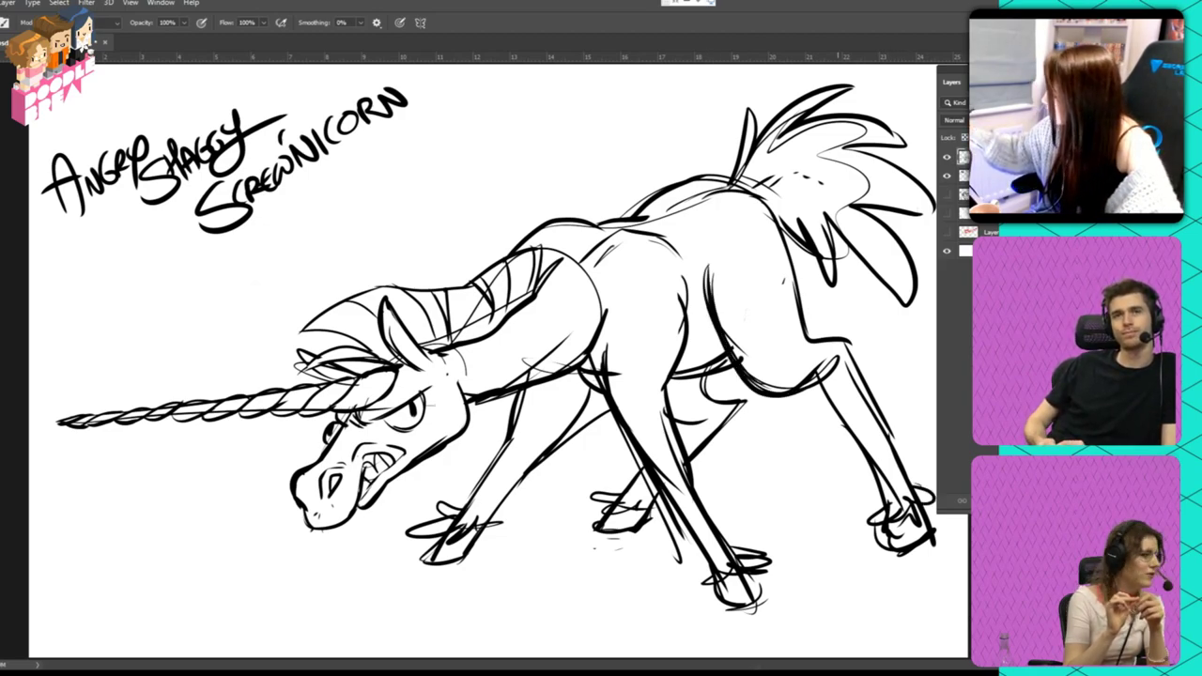
{"action": "key", "text": "ctrl+z"}
{"action": "left_click_drag", "start_coordinate": [700, 270], "coordinate": [796, 388]}
{"action": "left_click_drag", "start_coordinate": [663, 282], "coordinate": [695, 329]}
{"action": "left_click_drag", "start_coordinate": [599, 344], "coordinate": [621, 314]}
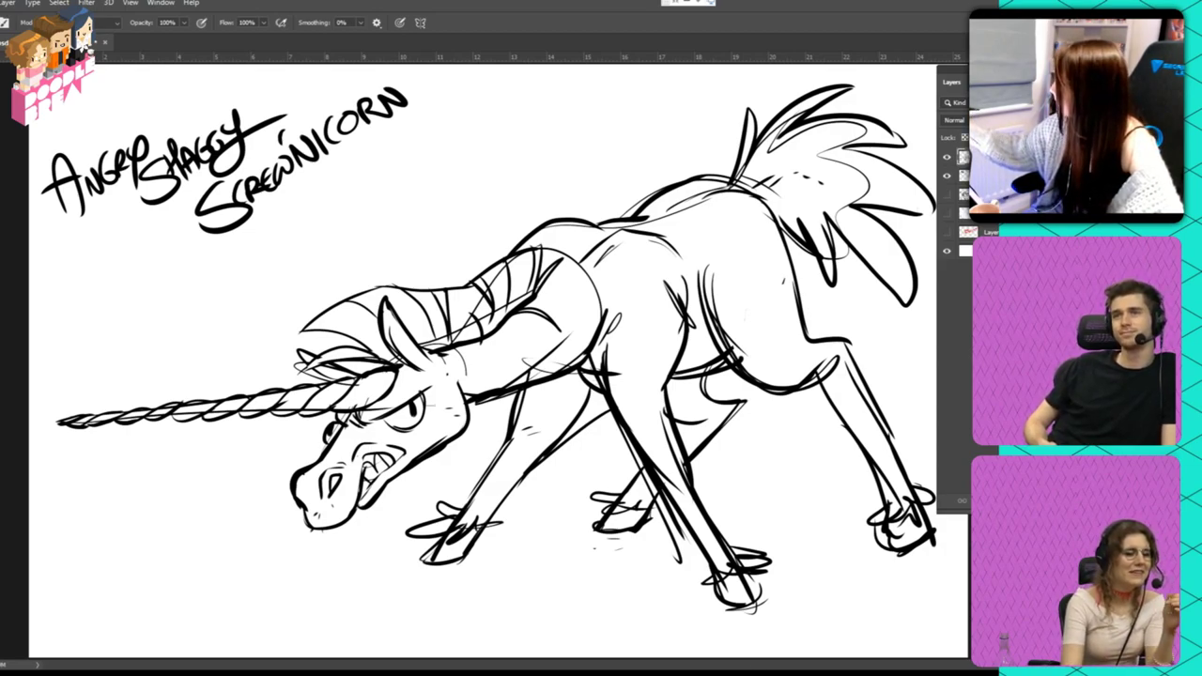
- Outline an irregular, wavy shadow on the ground beneath the unicorn's hooves
{"action": "mouse_move", "coordinate": [430, 563]}
{"action": "left_mouse_down"}
{"action": "mouse_move", "coordinate": [328, 575]}
{"action": "mouse_move", "coordinate": [506, 601]}
{"action": "left_mouse_up"}
{"action": "key", "text": "ctrl+z"}
{"action": "mouse_move", "coordinate": [429, 561]}
{"action": "left_mouse_down"}
{"action": "mouse_move", "coordinate": [474, 590]}
{"action": "mouse_move", "coordinate": [636, 578]}
{"action": "mouse_move", "coordinate": [716, 620]}
{"action": "mouse_move", "coordinate": [730, 609]}
{"action": "left_mouse_up"}
{"action": "mouse_move", "coordinate": [468, 554]}
{"action": "left_mouse_down"}
{"action": "mouse_move", "coordinate": [582, 530]}
{"action": "mouse_move", "coordinate": [878, 524]}
{"action": "mouse_move", "coordinate": [944, 556]}
{"action": "mouse_move", "coordinate": [746, 581]}
{"action": "left_mouse_up"}
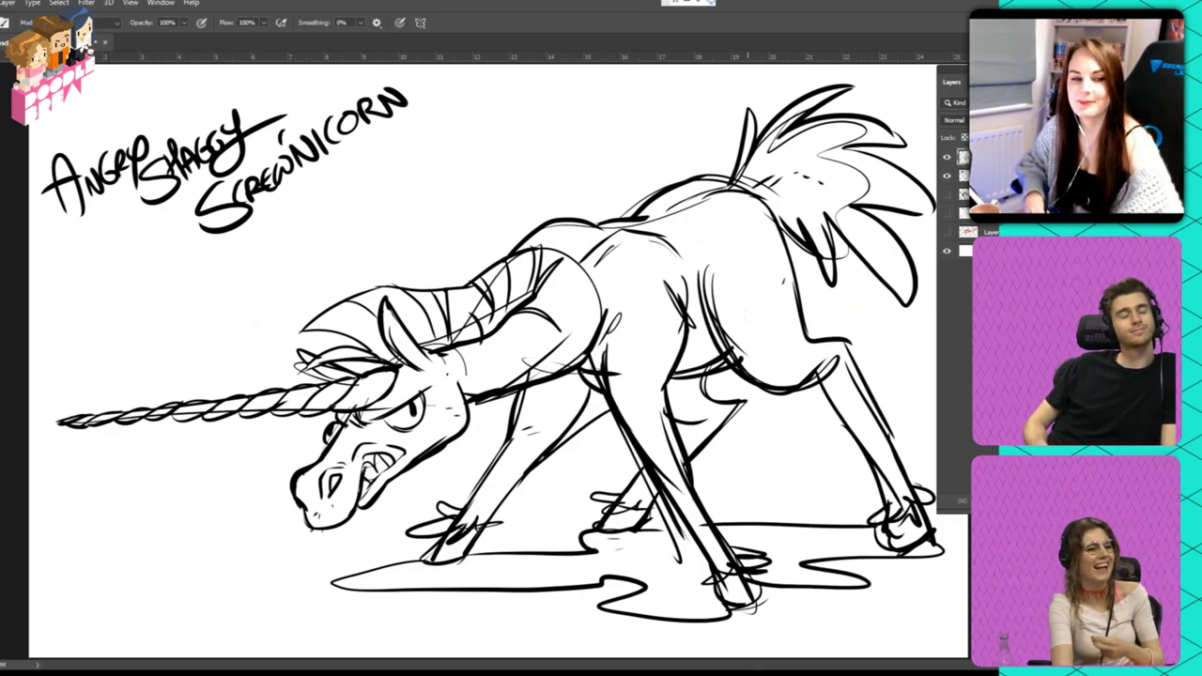
{"action": "left_click_drag", "start_coordinate": [685, 524], "coordinate": [641, 529]}
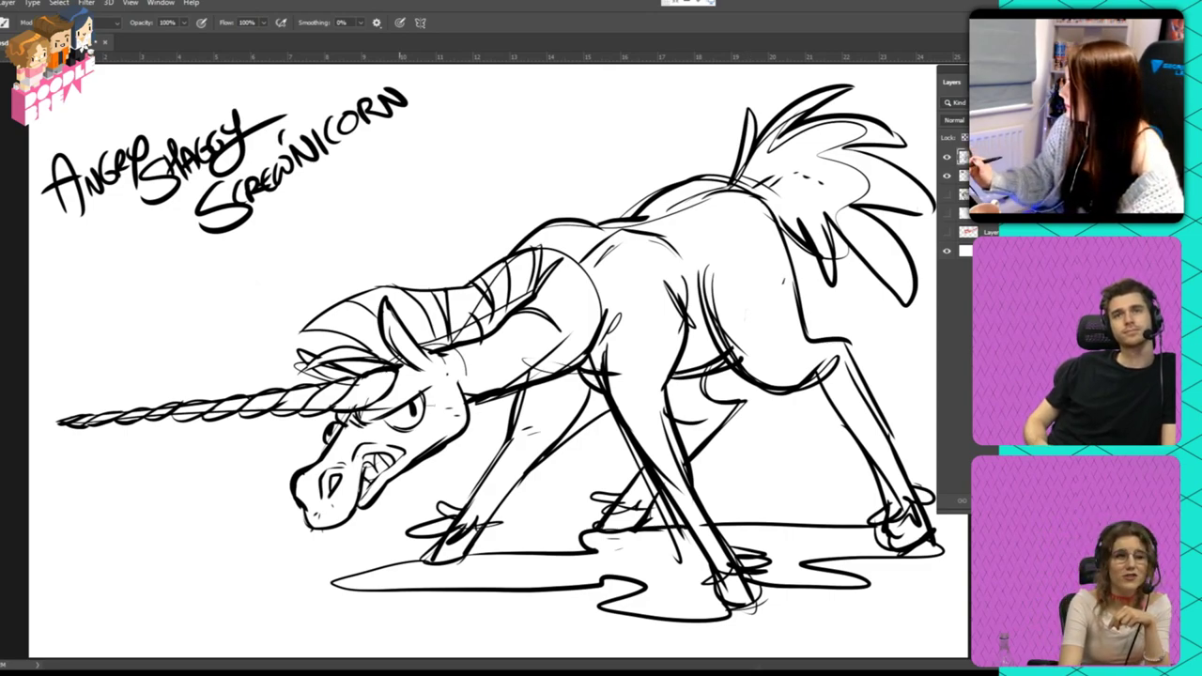
- Fill the outlined ground shadow with solid black
{"action": "key", "text": "g"}
{"action": "left_click", "coordinate": [469, 575]}
{"action": "left_click", "coordinate": [759, 564]}
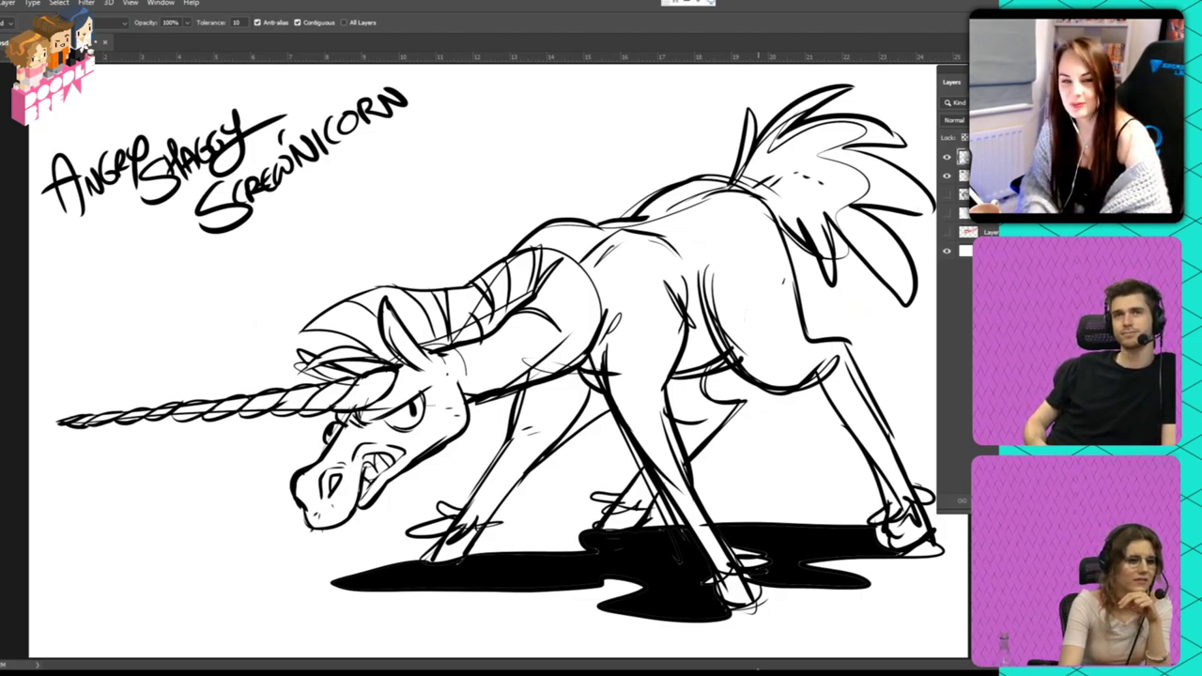
- Erase the black around the near front hoof, and redraw its hoof and fetlock tufts as white shapes against the shadow
{"action": "key", "text": "b"}
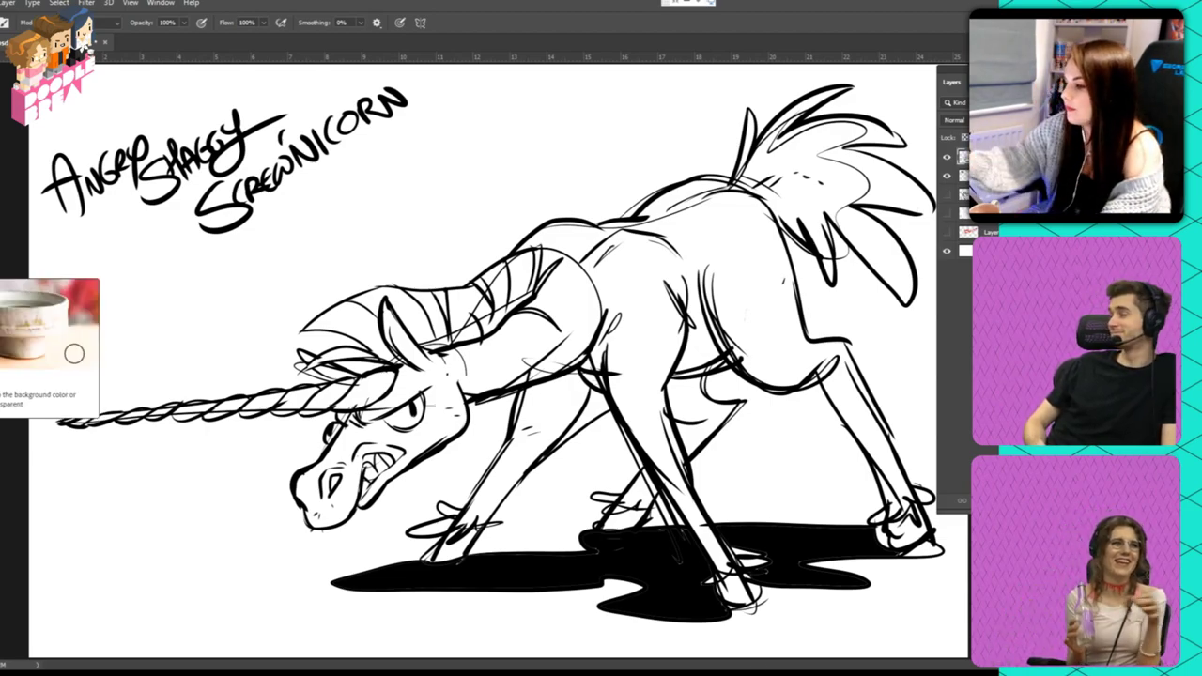
{"action": "key", "text": "e"}
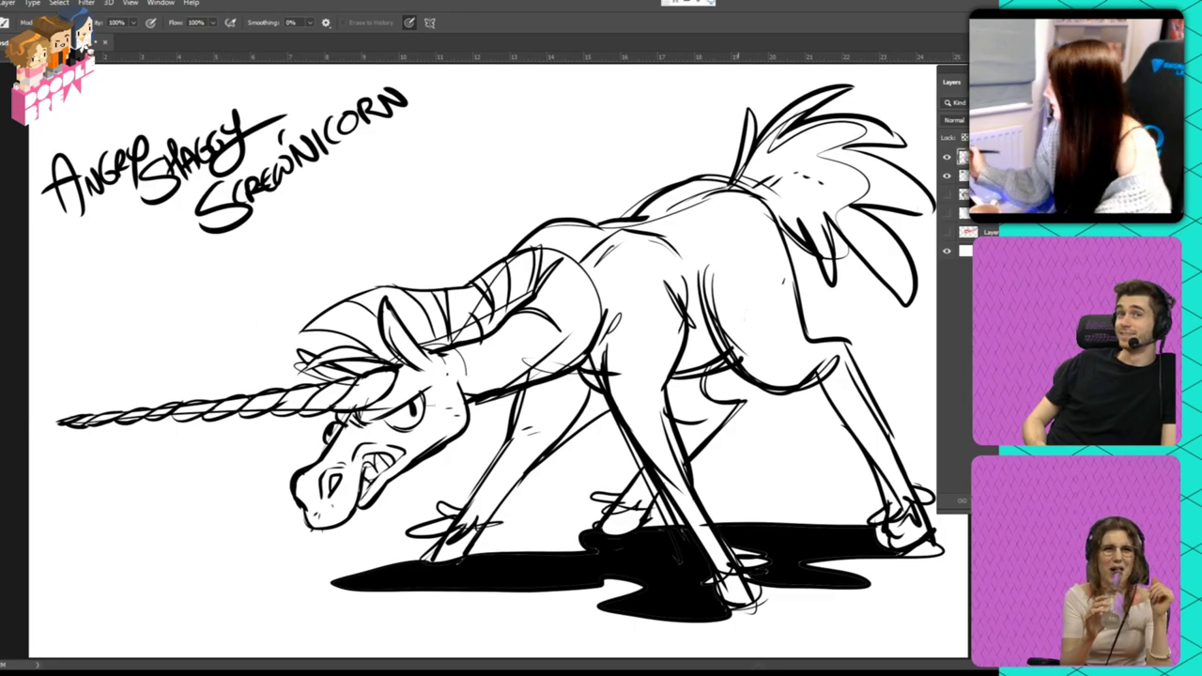
{"action": "mouse_move", "coordinate": [730, 584]}
{"action": "left_mouse_down"}
{"action": "mouse_move", "coordinate": [744, 602]}
{"action": "mouse_move", "coordinate": [723, 577]}
{"action": "mouse_move", "coordinate": [739, 560]}
{"action": "mouse_move", "coordinate": [710, 574]}
{"action": "mouse_move", "coordinate": [752, 578]}
{"action": "mouse_move", "coordinate": [723, 580]}
{"action": "mouse_move", "coordinate": [765, 563]}
{"action": "mouse_move", "coordinate": [772, 595]}
{"action": "mouse_move", "coordinate": [727, 605]}
{"action": "mouse_move", "coordinate": [774, 606]}
{"action": "left_mouse_up"}
{"action": "key", "text": "b"}
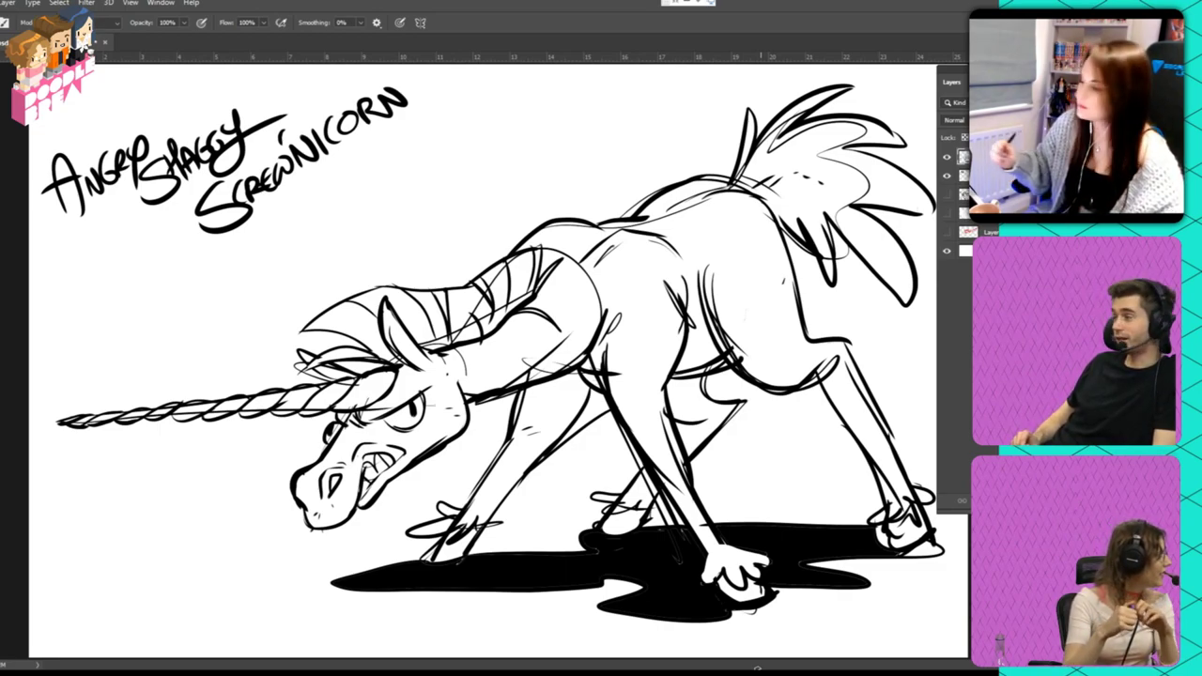
- Draw a curly squiggle above the horn and short accent dashes around the unicorn's head
{"action": "mouse_move", "coordinate": [269, 372]}
{"action": "left_mouse_down"}
{"action": "mouse_move", "coordinate": [219, 316]}
{"action": "mouse_move", "coordinate": [158, 329]}
{"action": "left_mouse_up"}
{"action": "left_click_drag", "start_coordinate": [287, 279], "coordinate": [284, 288]}
{"action": "left_click_drag", "start_coordinate": [306, 266], "coordinate": [305, 274]}
{"action": "mouse_move", "coordinate": [235, 475]}
{"action": "left_mouse_down"}
{"action": "mouse_move", "coordinate": [252, 478]}
{"action": "mouse_move", "coordinate": [252, 498]}
{"action": "left_mouse_up"}
{"action": "left_click_drag", "start_coordinate": [460, 467], "coordinate": [453, 472]}
{"action": "left_click_drag", "start_coordinate": [449, 479], "coordinate": [446, 487]}
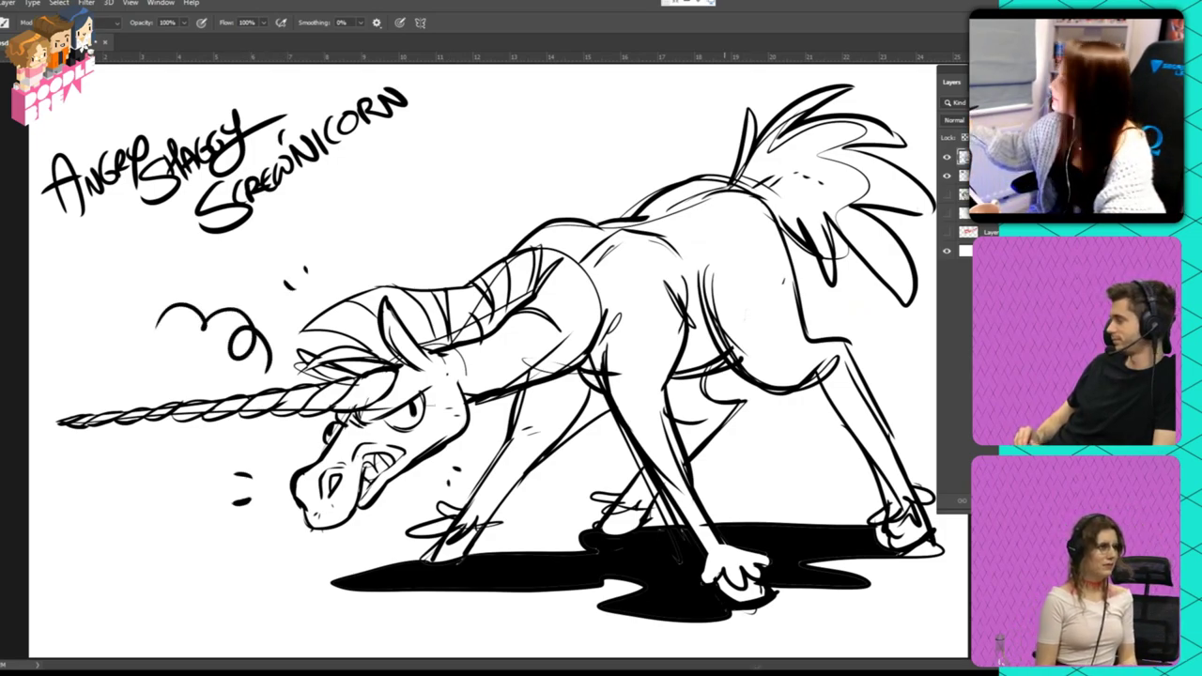
- Re-ink the front of the hind thigh, and erase its doubled lines to leave a clean, broken contour
{"action": "left_click_drag", "start_coordinate": [710, 251], "coordinate": [759, 390]}
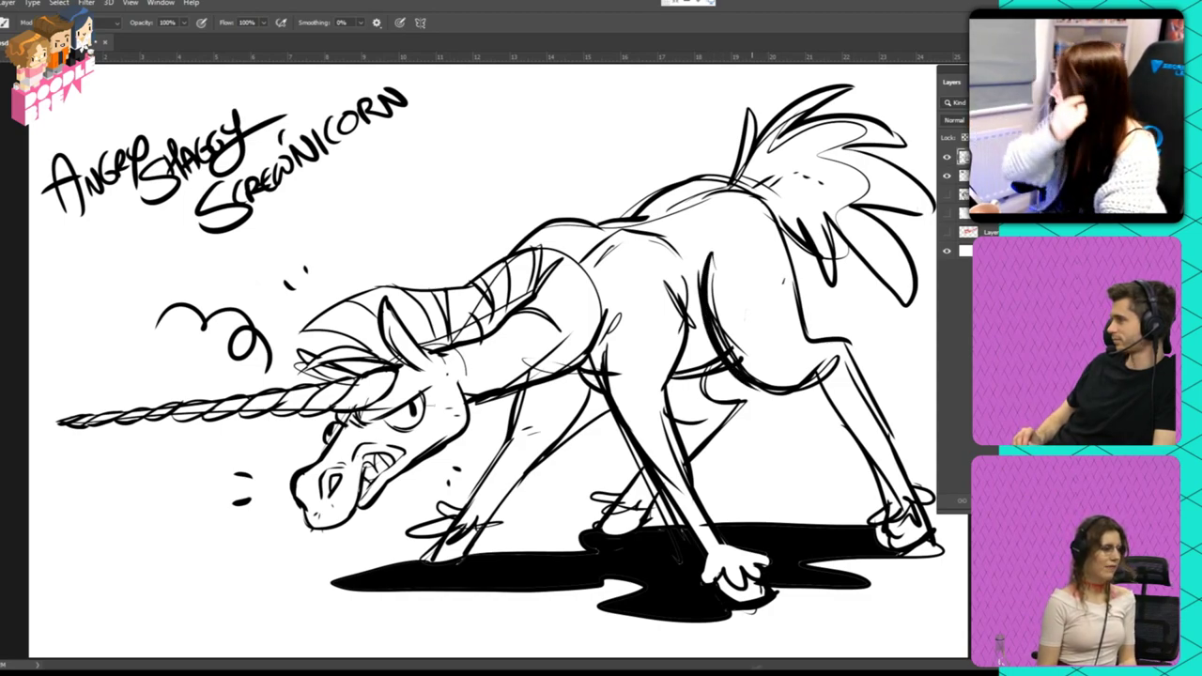
{"action": "key", "text": "e"}
{"action": "mouse_move", "coordinate": [716, 259]}
{"action": "left_mouse_down"}
{"action": "mouse_move", "coordinate": [743, 363]}
{"action": "mouse_move", "coordinate": [708, 335]}
{"action": "mouse_move", "coordinate": [718, 354]}
{"action": "left_mouse_up"}
{"action": "left_click_drag", "start_coordinate": [711, 278], "coordinate": [747, 374]}
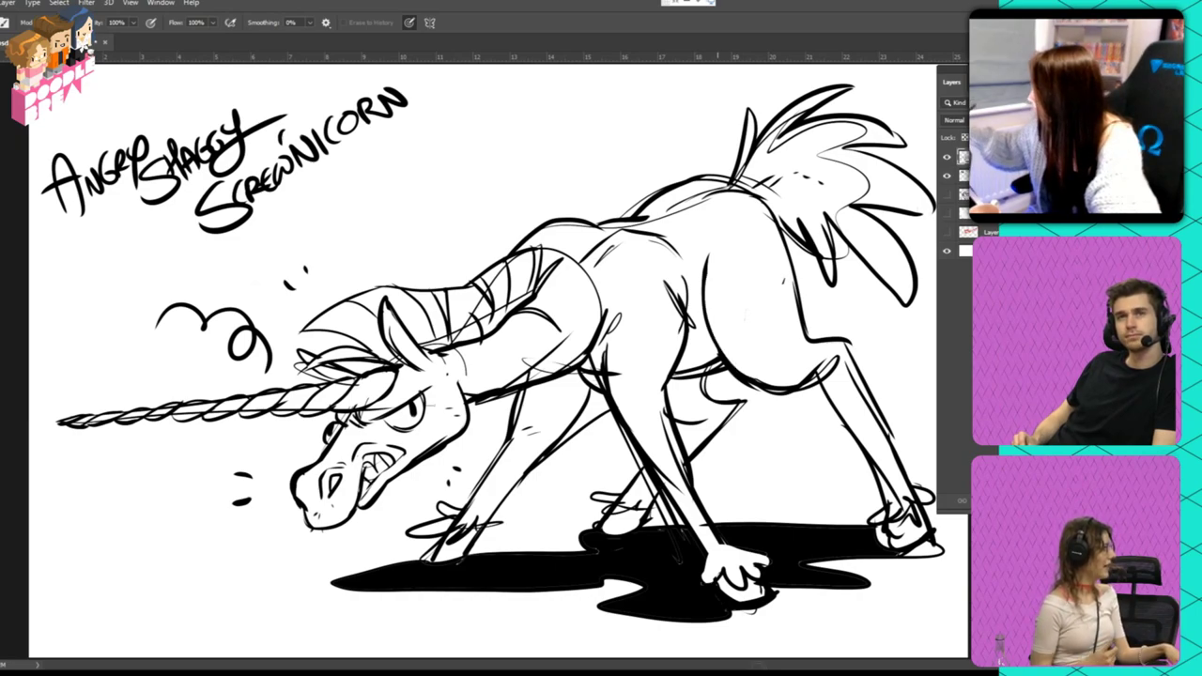
{"action": "left_click_drag", "start_coordinate": [684, 277], "coordinate": [686, 307]}
{"action": "left_click_drag", "start_coordinate": [704, 293], "coordinate": [704, 317]}
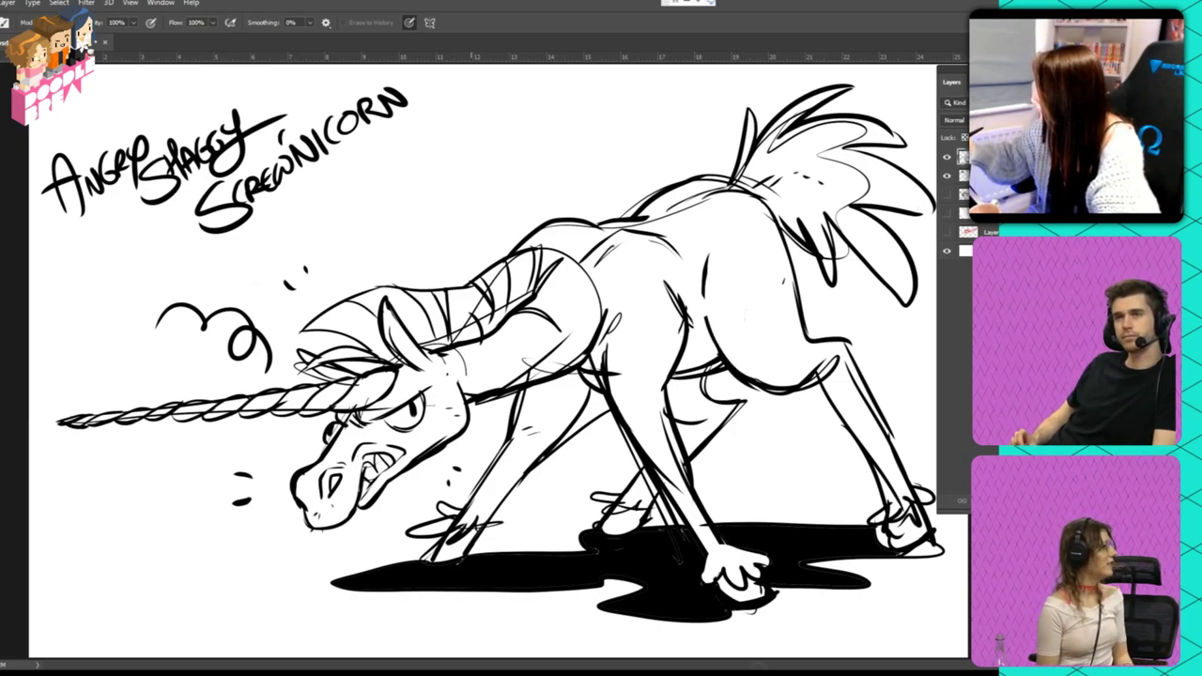
- Erase the construction lines on the neck, and re-ink the throat and chest line boldly
{"action": "left_click_drag", "start_coordinate": [477, 390], "coordinate": [541, 343]}
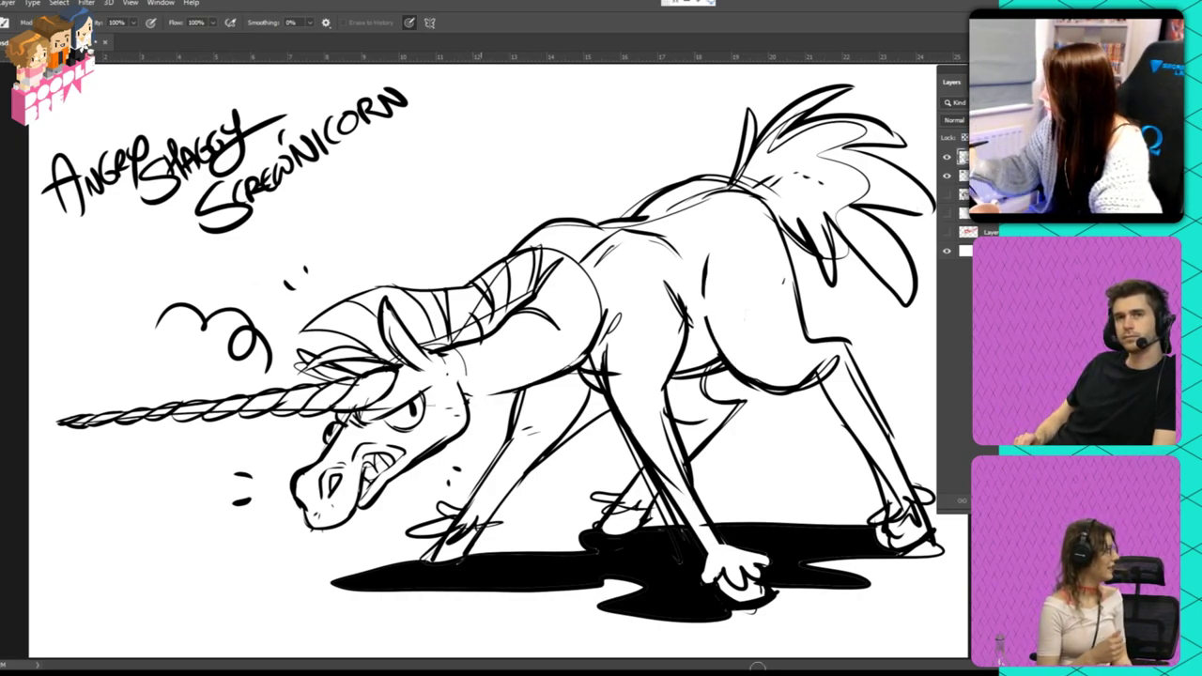
{"action": "key", "text": "b"}
{"action": "left_click_drag", "start_coordinate": [467, 400], "coordinate": [542, 385]}
{"action": "left_click_drag", "start_coordinate": [592, 353], "coordinate": [605, 303]}
{"action": "key", "text": "e"}
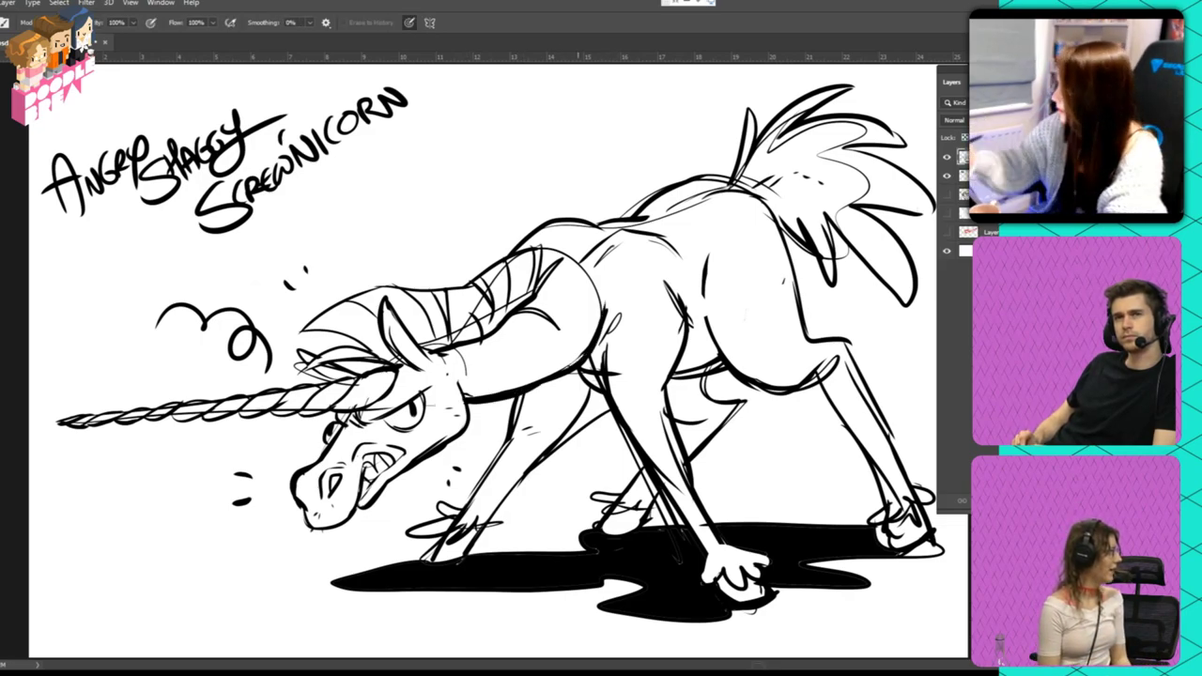
- Erase the doubled chest lines and messy mane strokes, and redraw the middle of the mane with pointed tufts
{"action": "mouse_move", "coordinate": [602, 305]}
{"action": "left_mouse_down"}
{"action": "mouse_move", "coordinate": [595, 360]}
{"action": "mouse_move", "coordinate": [615, 403]}
{"action": "left_mouse_up"}
{"action": "mouse_move", "coordinate": [563, 259]}
{"action": "left_mouse_down"}
{"action": "mouse_move", "coordinate": [590, 296]}
{"action": "mouse_move", "coordinate": [560, 253]}
{"action": "left_mouse_up"}
{"action": "mouse_move", "coordinate": [450, 303]}
{"action": "left_mouse_down"}
{"action": "mouse_move", "coordinate": [479, 342]}
{"action": "mouse_move", "coordinate": [486, 328]}
{"action": "left_mouse_up"}
{"action": "mouse_move", "coordinate": [494, 271]}
{"action": "left_mouse_down"}
{"action": "mouse_move", "coordinate": [509, 293]}
{"action": "mouse_move", "coordinate": [485, 336]}
{"action": "left_mouse_up"}
{"action": "left_click_drag", "start_coordinate": [483, 274], "coordinate": [503, 261]}
{"action": "key", "text": "b"}
{"action": "left_click_drag", "start_coordinate": [470, 286], "coordinate": [492, 329]}
{"action": "left_click_drag", "start_coordinate": [482, 272], "coordinate": [502, 329]}
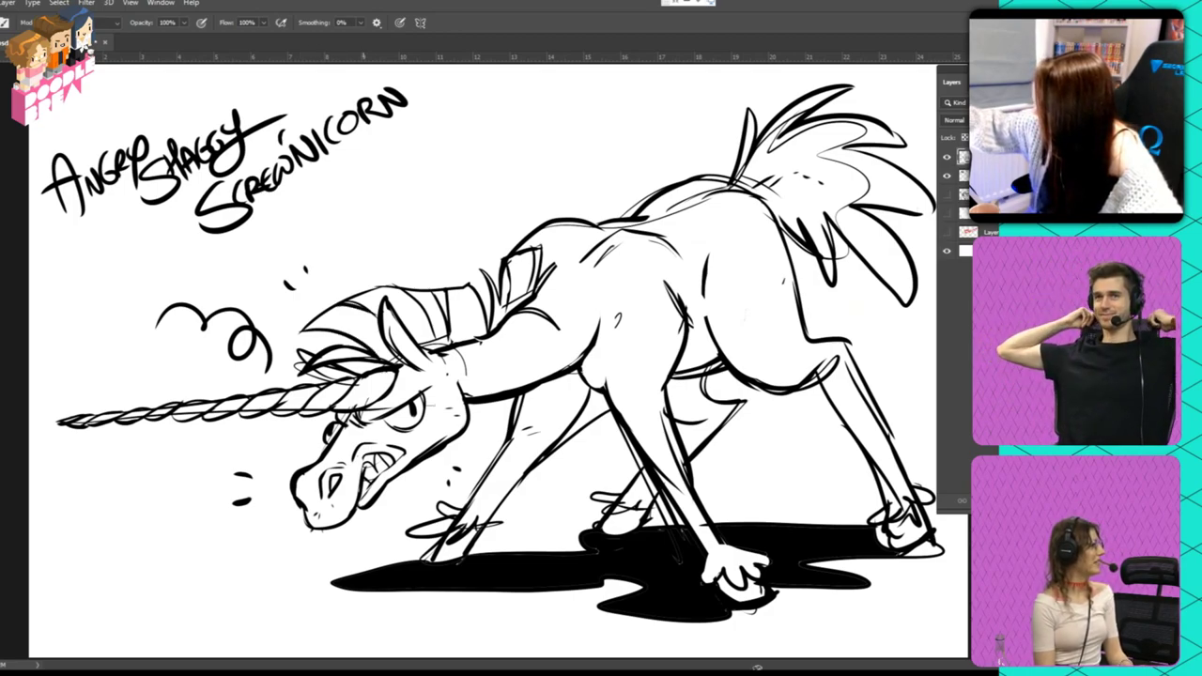
- Tidy the mane behind the near ear, and draw the ear's inner line
{"action": "key", "text": "e"}
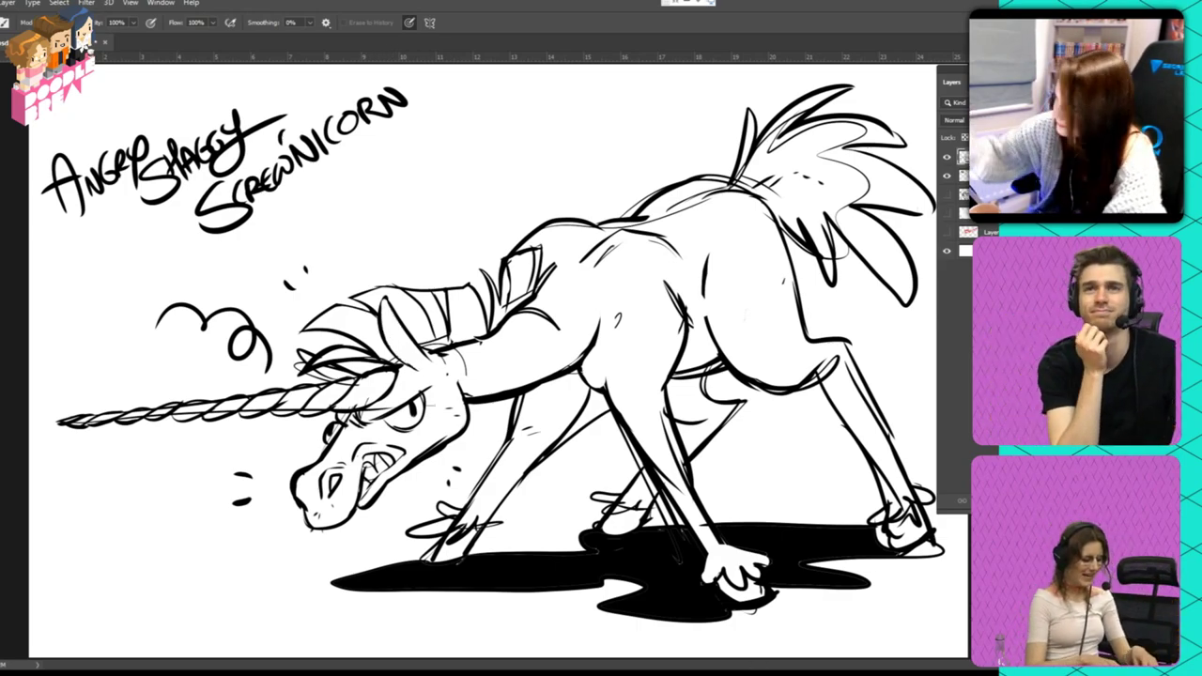
{"action": "key", "text": "b"}
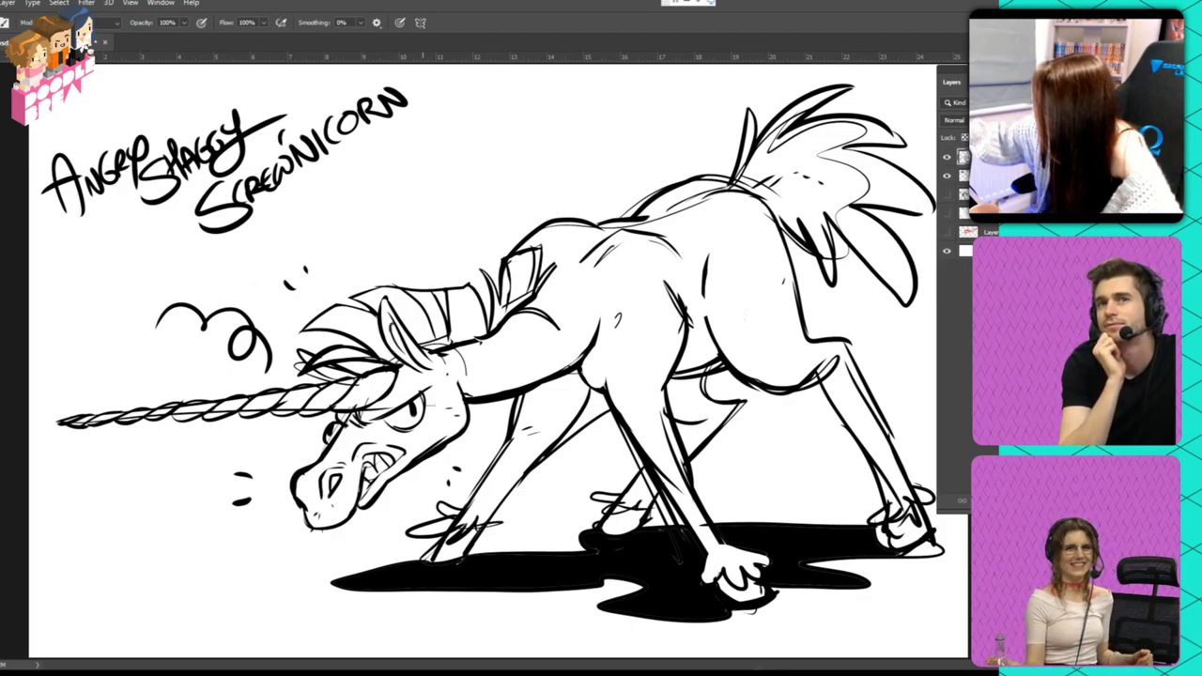
{"action": "key", "text": "e"}
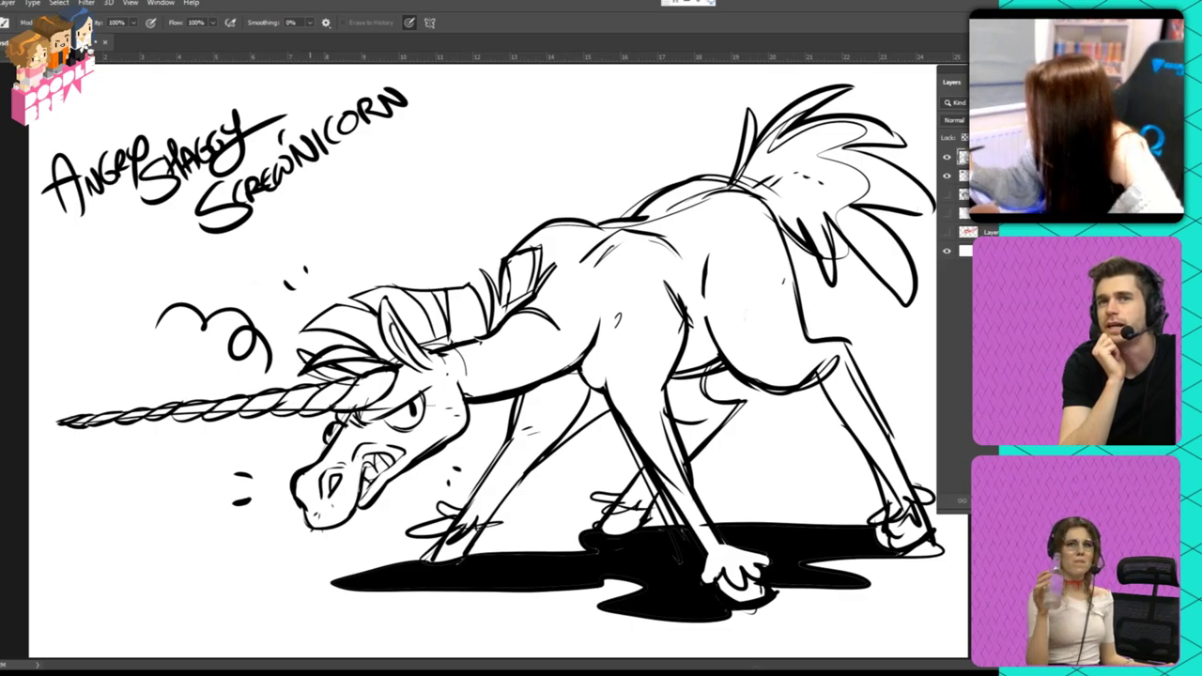
- Erase the scribbled forelock above the horn's base, and redraw it as clean pointed tufts
{"action": "left_click_drag", "start_coordinate": [324, 378], "coordinate": [391, 362]}
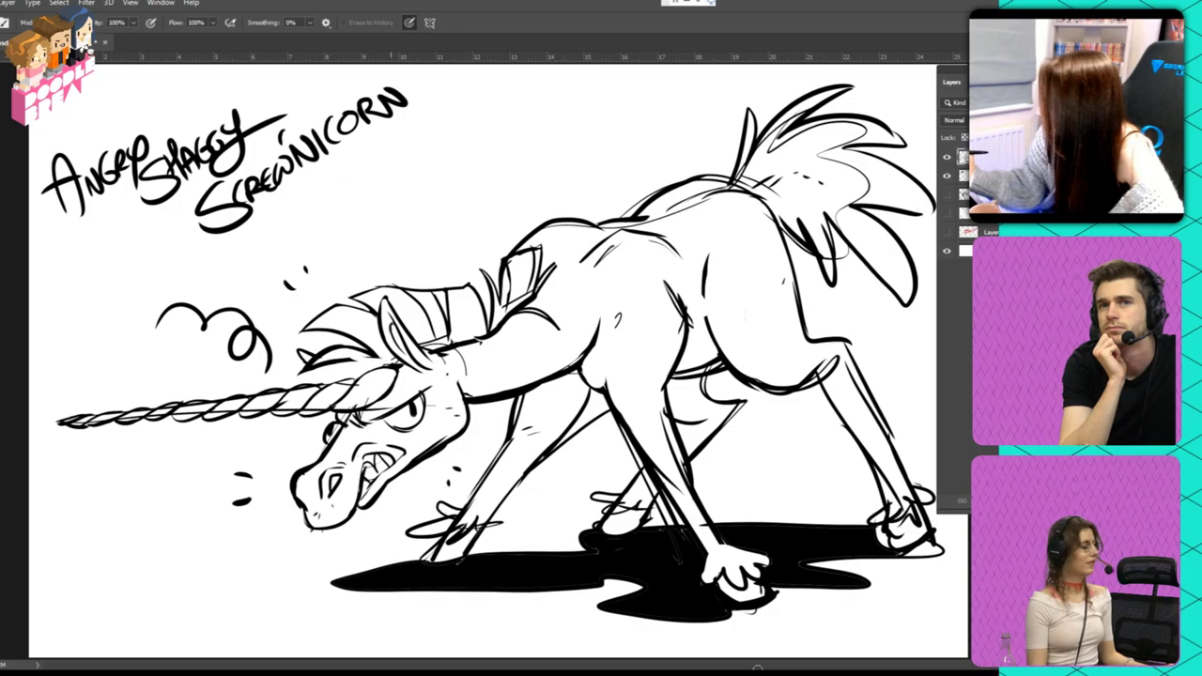
{"action": "key", "text": "b"}
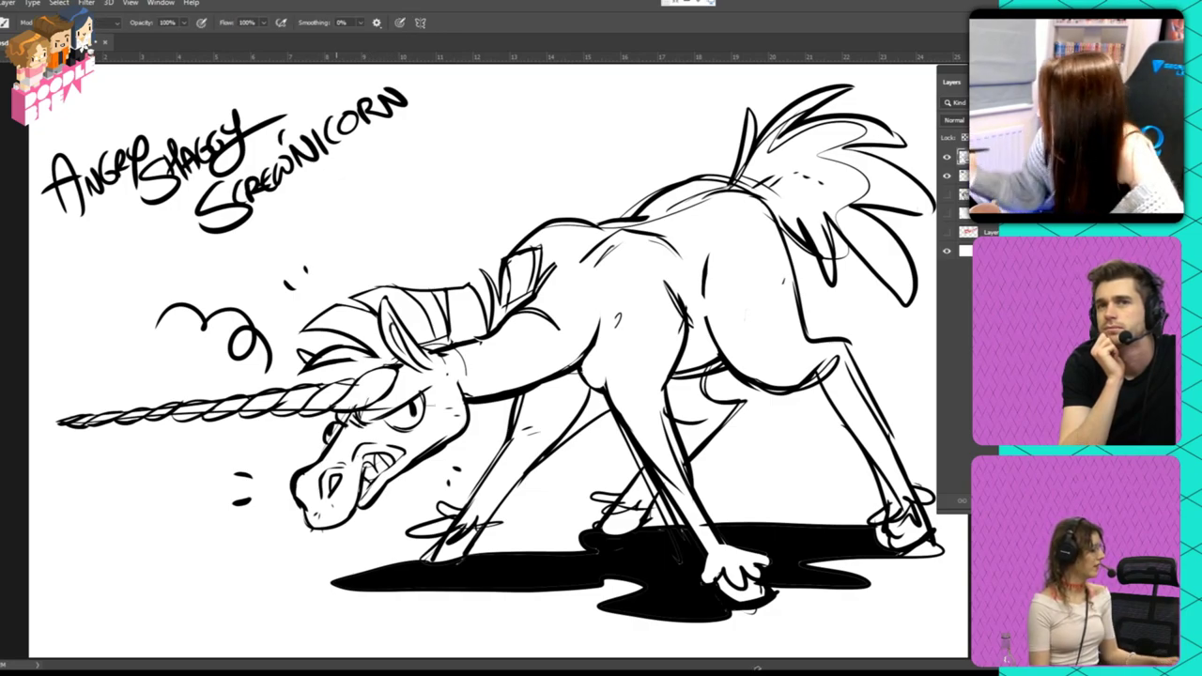
{"action": "mouse_move", "coordinate": [314, 381]}
{"action": "left_mouse_down"}
{"action": "mouse_move", "coordinate": [391, 370]}
{"action": "mouse_move", "coordinate": [376, 369]}
{"action": "left_mouse_up"}
{"action": "key", "text": "ctrl+z"}
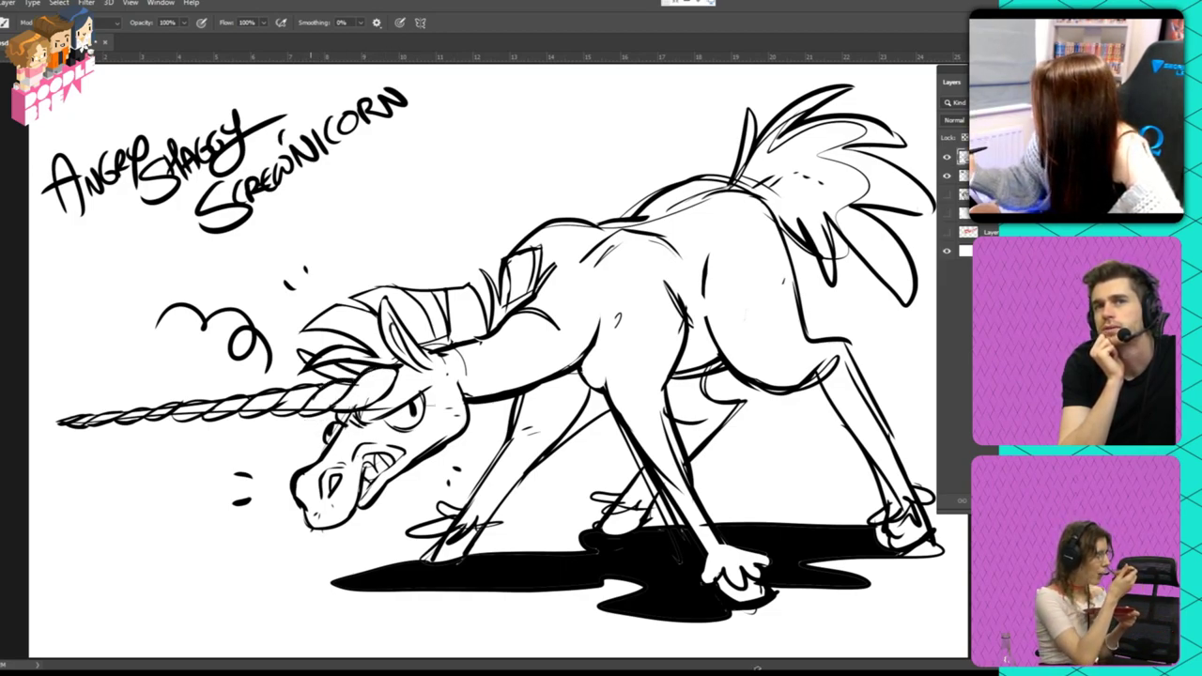
- Erase the overlapping lines between the horn's base and forehead, and redraw a clean brow contour
{"action": "key", "text": "e"}
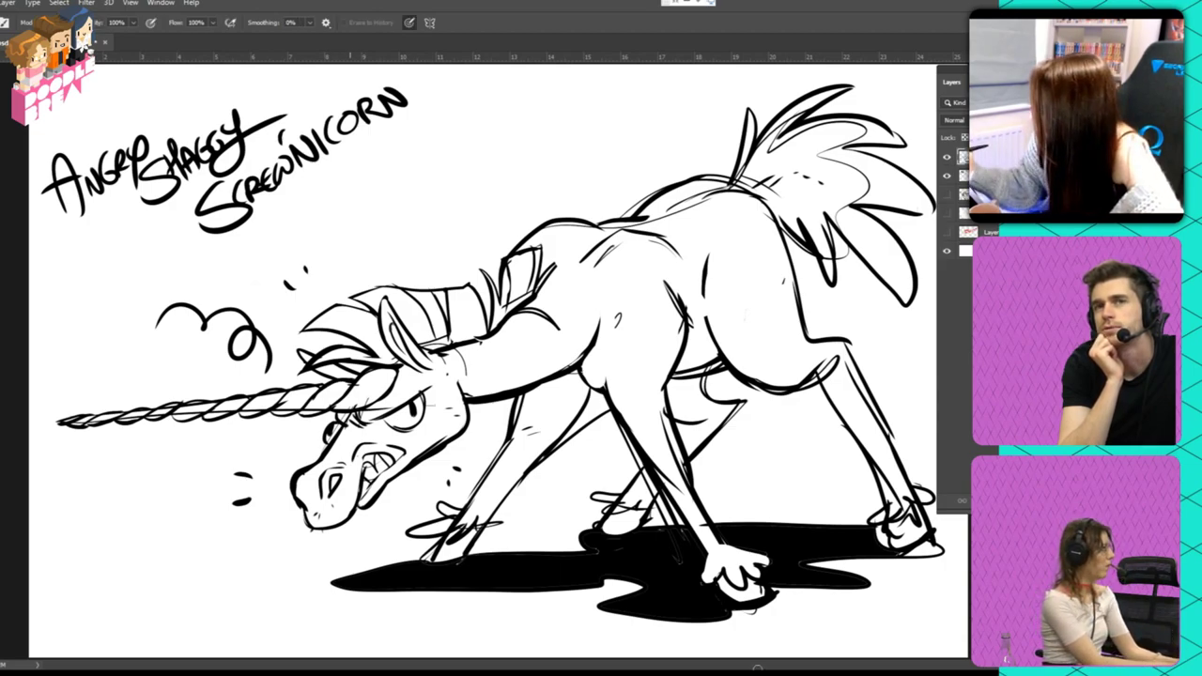
{"action": "mouse_move", "coordinate": [323, 391]}
{"action": "left_mouse_down"}
{"action": "mouse_move", "coordinate": [314, 406]}
{"action": "mouse_move", "coordinate": [352, 406]}
{"action": "mouse_move", "coordinate": [344, 425]}
{"action": "mouse_move", "coordinate": [406, 400]}
{"action": "left_mouse_up"}
{"action": "key", "text": "b"}
{"action": "left_click_drag", "start_coordinate": [340, 413], "coordinate": [389, 387]}
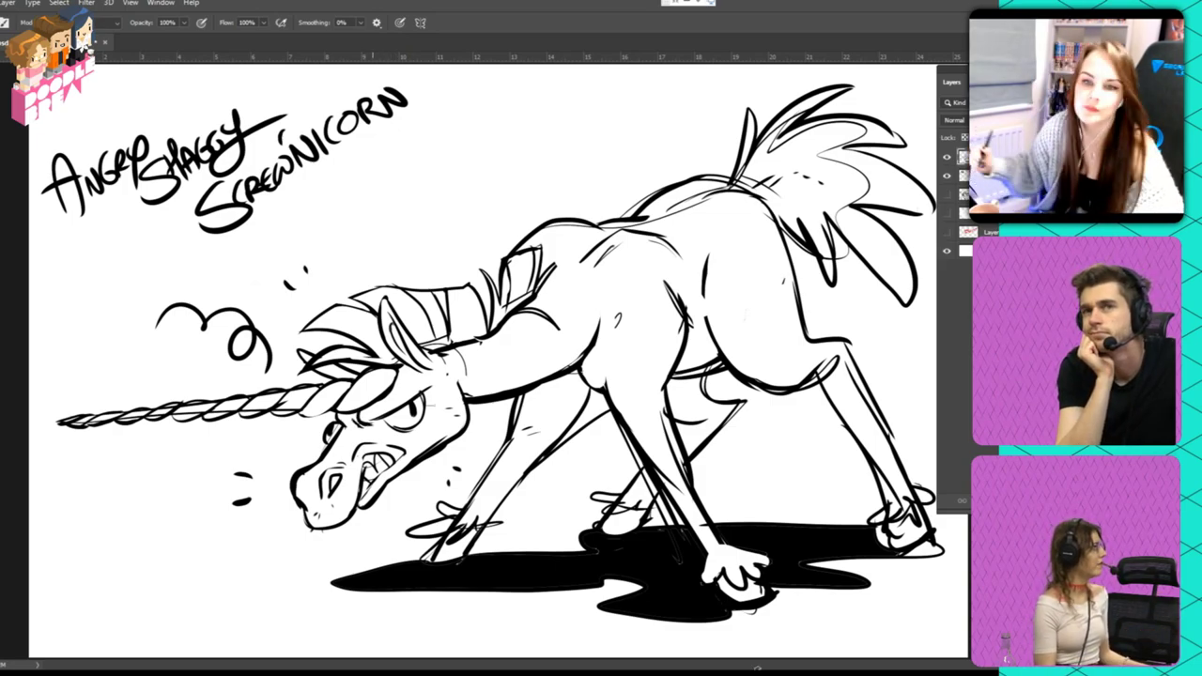
- Clean up the lines around the near eye, erase the far eye and snout bridge, and redraw them more cleanly
{"action": "key", "text": "e"}
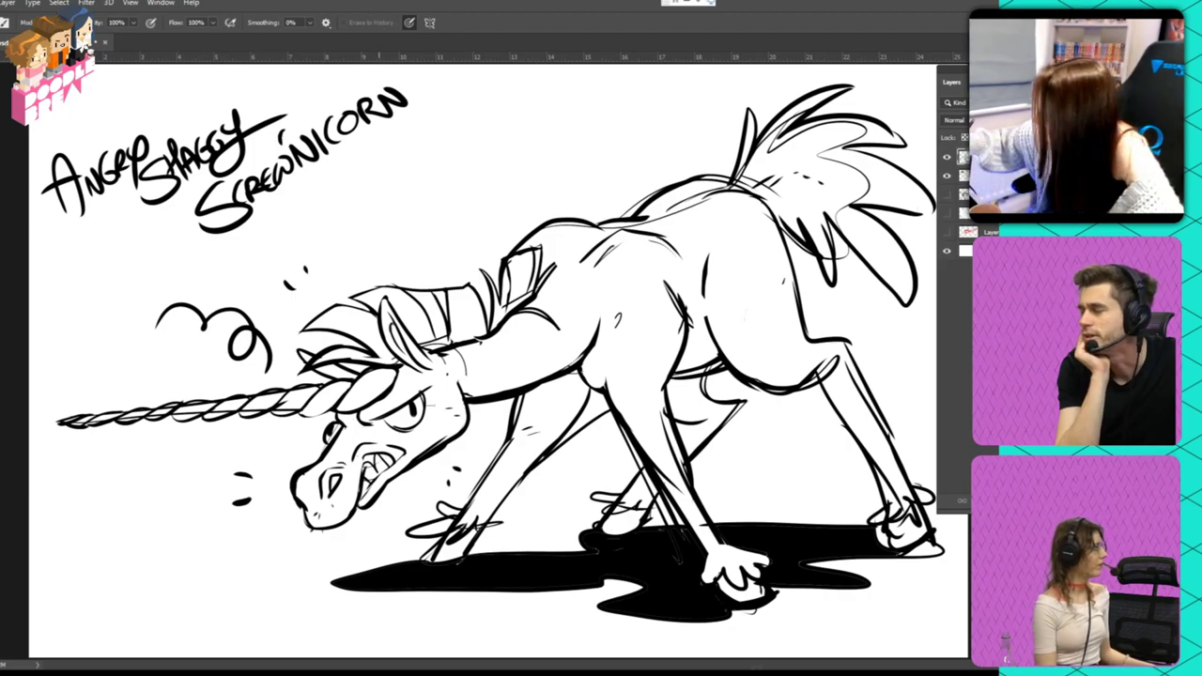
{"action": "key", "text": "b"}
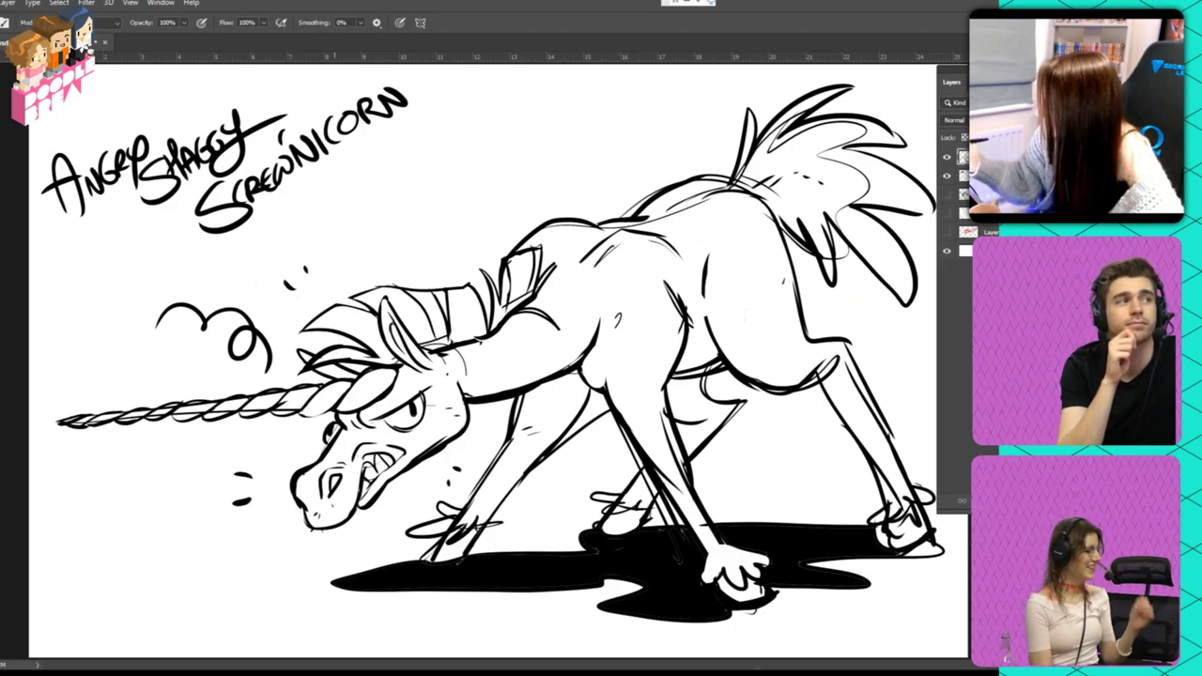
{"action": "key", "text": "e"}
{"action": "left_click_drag", "start_coordinate": [335, 421], "coordinate": [296, 483]}
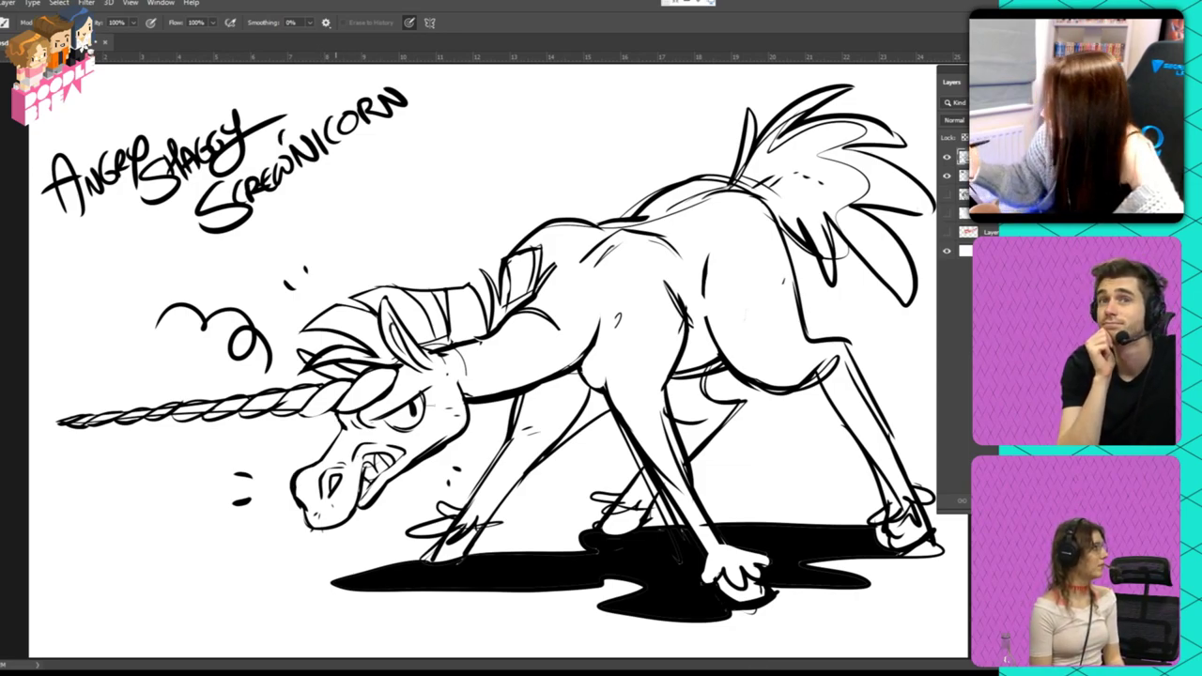
{"action": "key", "text": "b"}
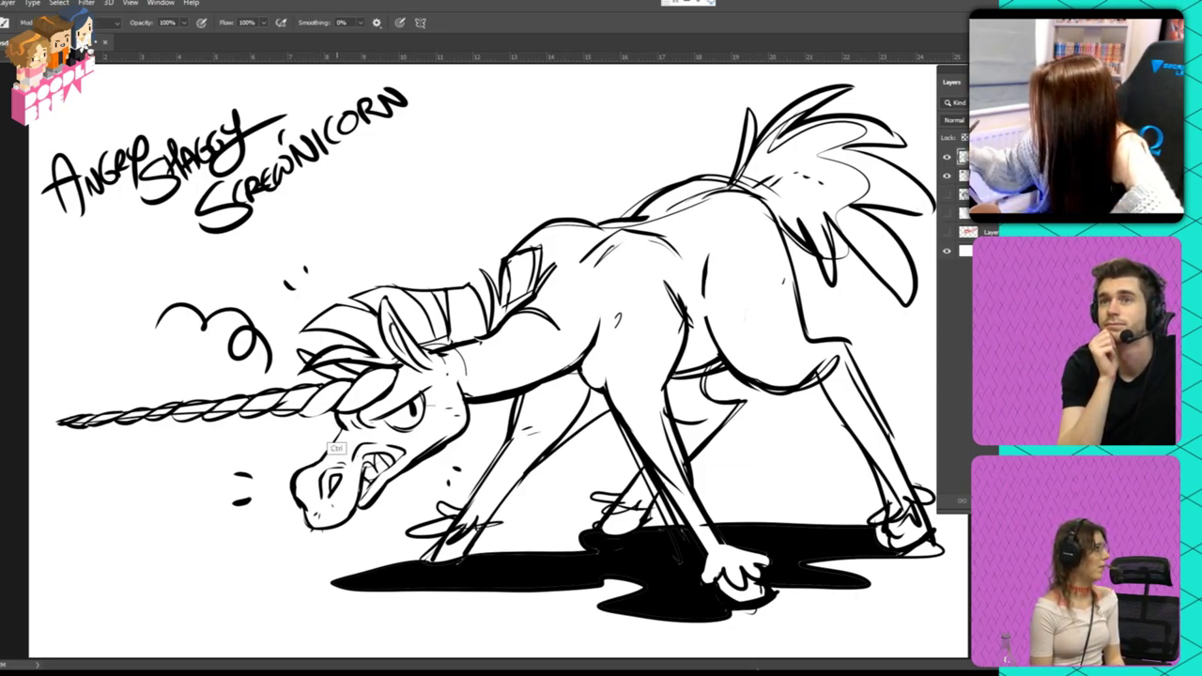
{"action": "mouse_move", "coordinate": [340, 428]}
{"action": "left_mouse_down"}
{"action": "mouse_move", "coordinate": [321, 451]}
{"action": "mouse_move", "coordinate": [345, 458]}
{"action": "left_mouse_up"}
{"action": "key", "text": "ctrl+z"}
{"action": "left_click_drag", "start_coordinate": [338, 420], "coordinate": [324, 451]}
{"action": "key", "text": "ctrl+z"}
{"action": "key", "text": "ctrl+z"}
- Undo the heavy muzzle stroke, erase the rough lines at the nose tip, and redraw a smoother muzzle outline
{"action": "left_click_drag", "start_coordinate": [292, 488], "coordinate": [307, 526]}
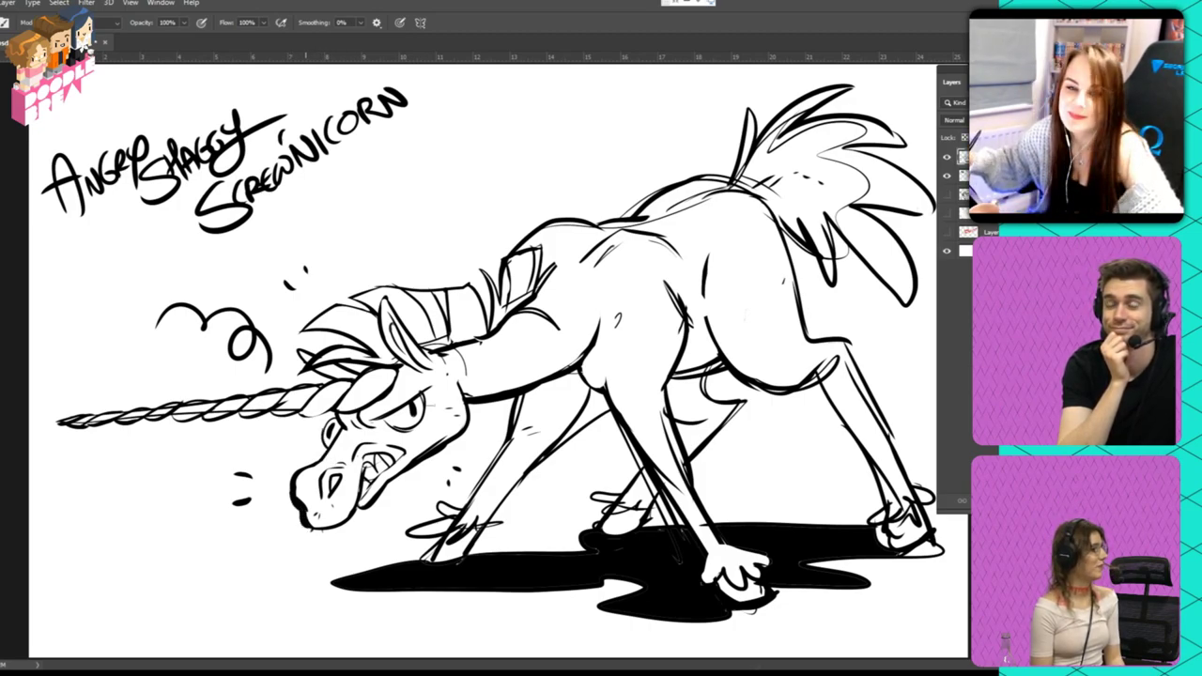
{"action": "key", "text": "ctrl+z"}
{"action": "key", "text": "e"}
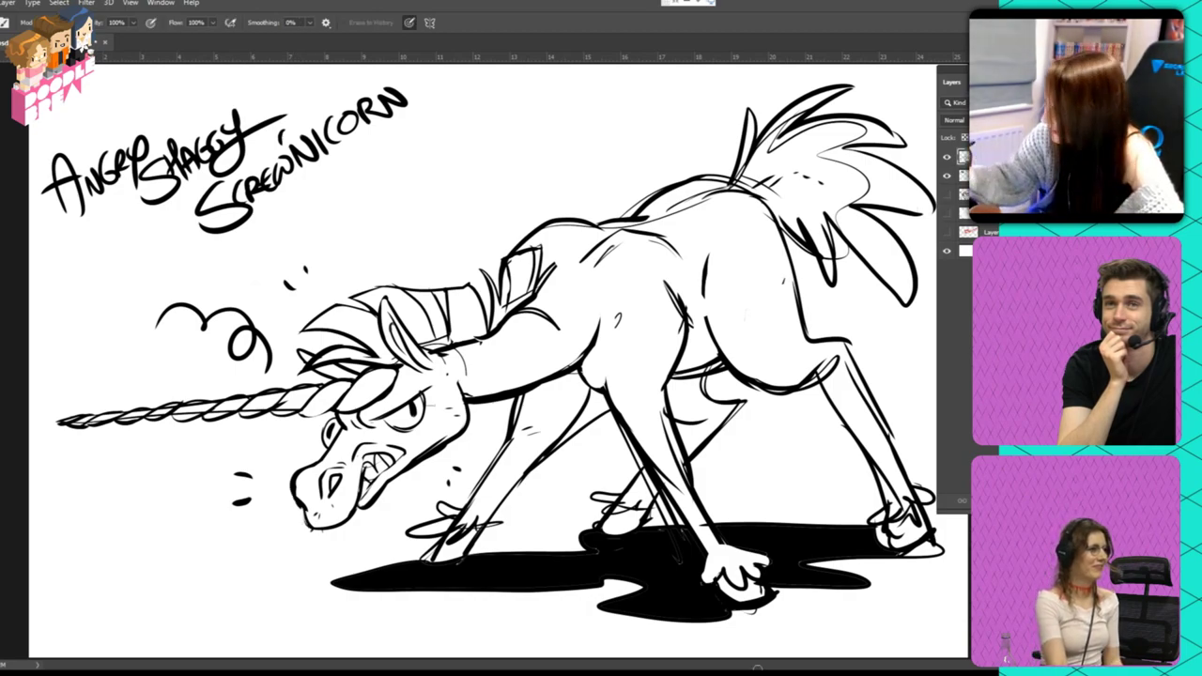
{"action": "mouse_move", "coordinate": [301, 513]}
{"action": "left_mouse_down"}
{"action": "mouse_move", "coordinate": [301, 473]}
{"action": "mouse_move", "coordinate": [301, 522]}
{"action": "left_mouse_up"}
{"action": "key", "text": "b"}
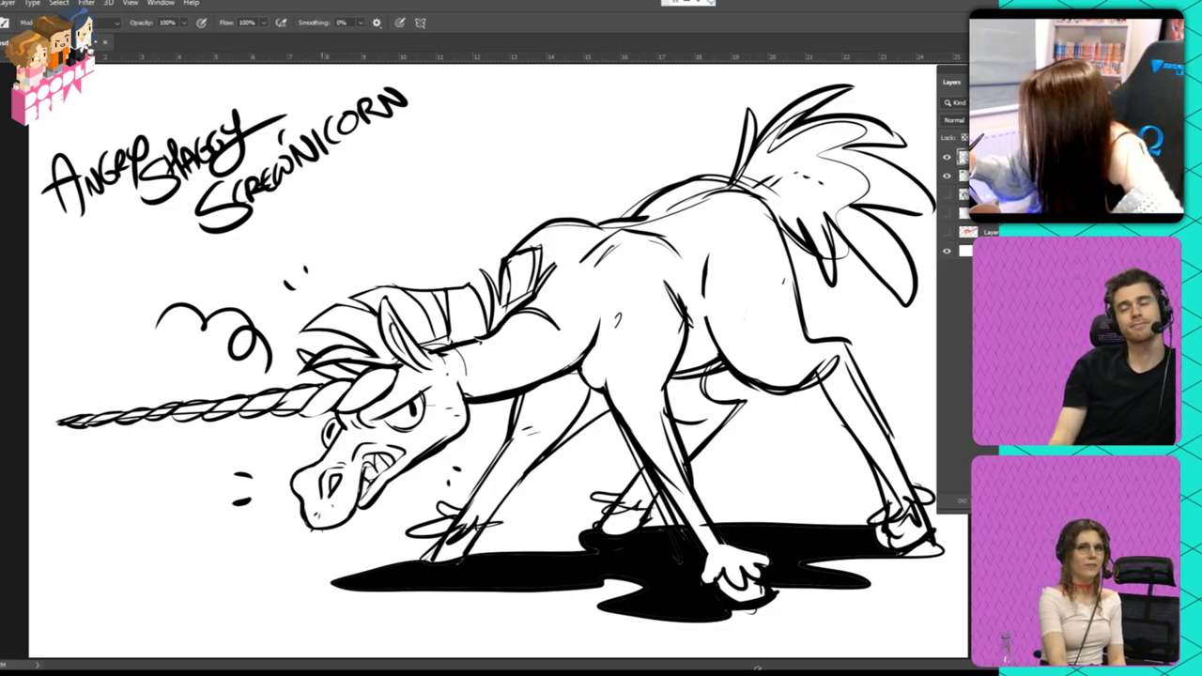
- Erase and redraw the bared teeth and lower lip, and clean up the lines under the near eye
{"action": "key", "text": "e"}
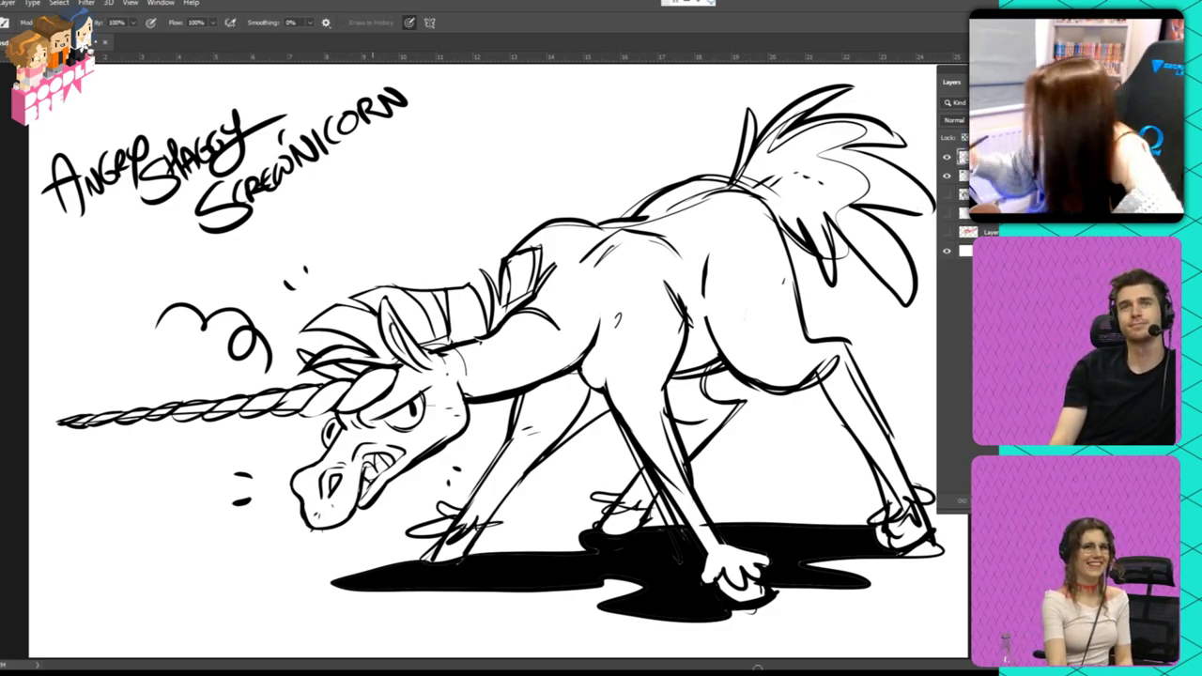
{"action": "left_click_drag", "start_coordinate": [366, 477], "coordinate": [369, 490]}
{"action": "key", "text": "b"}
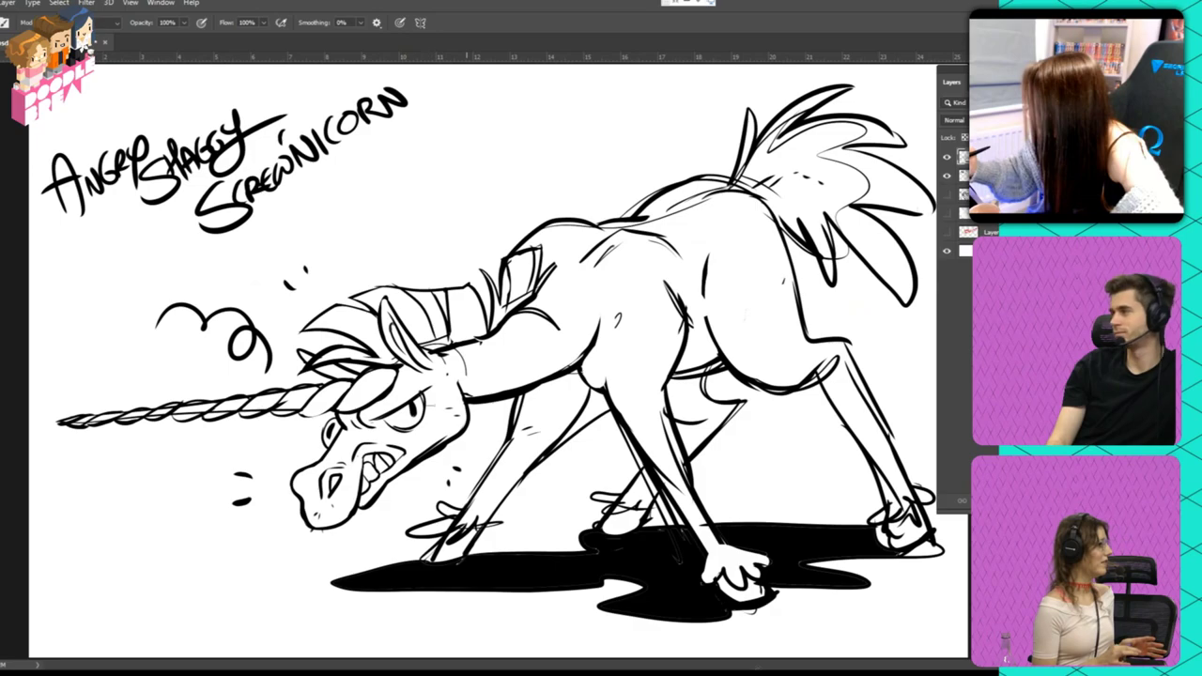
{"action": "key", "text": "e"}
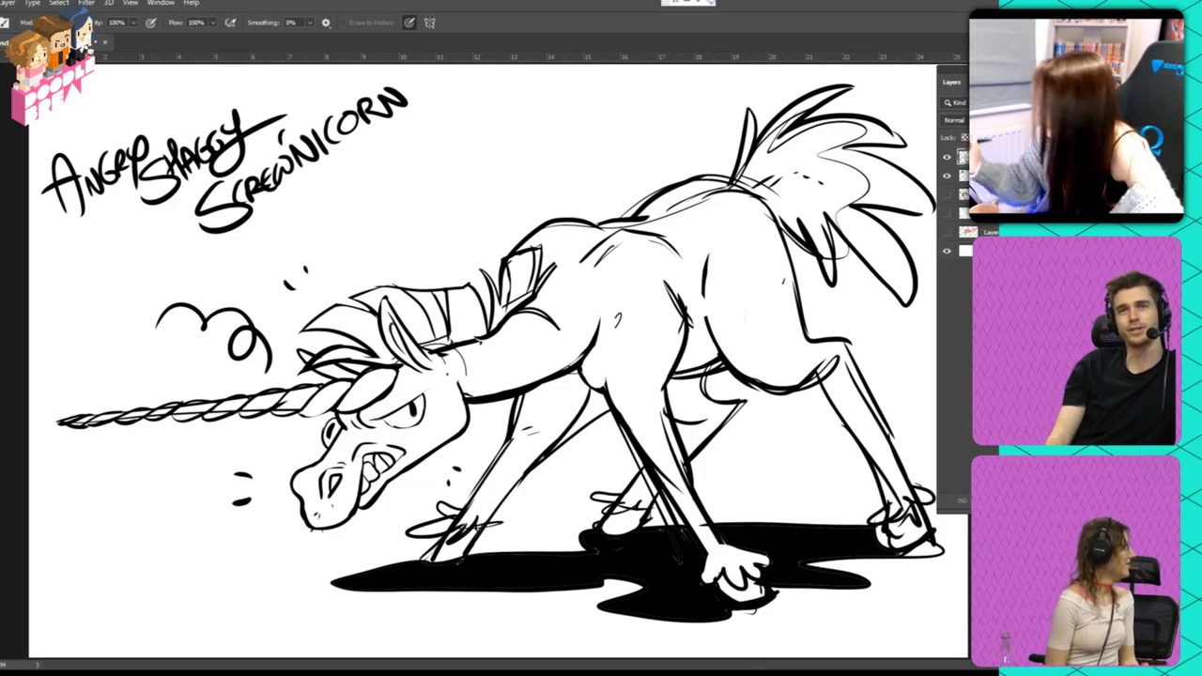
- Define the near eye, erase the overlapping lines along the mane's base and the boxed mane section, and redraw the neck line behind the ear
{"action": "key", "text": "b"}
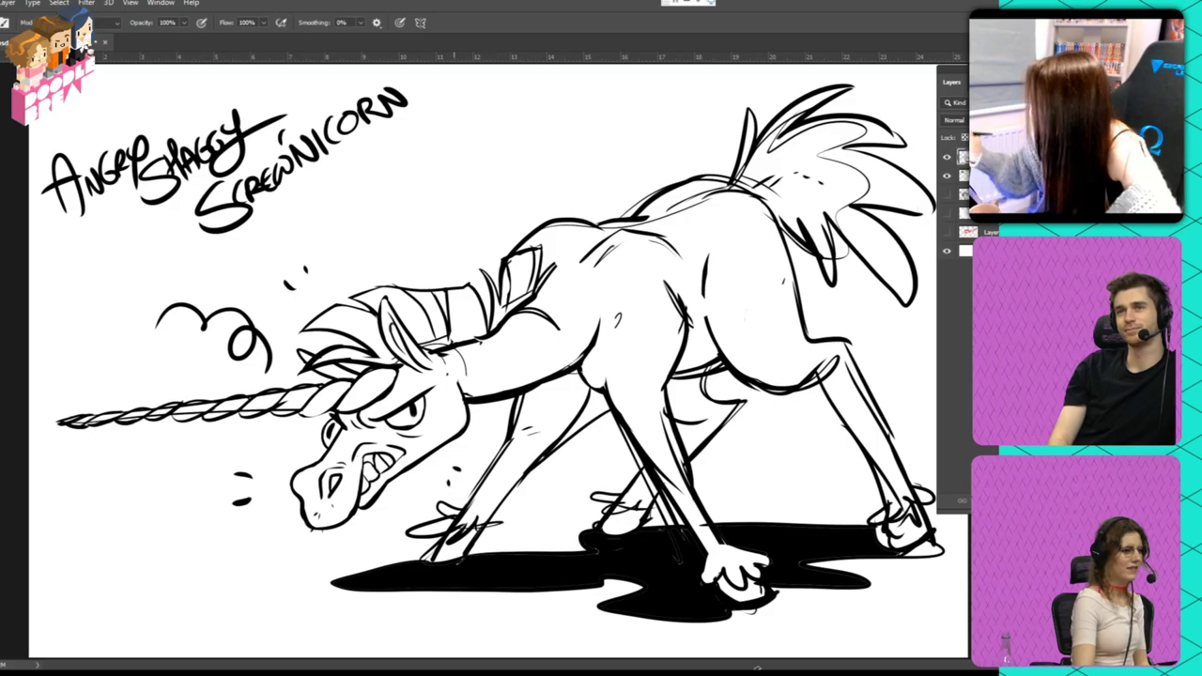
{"action": "key", "text": "e"}
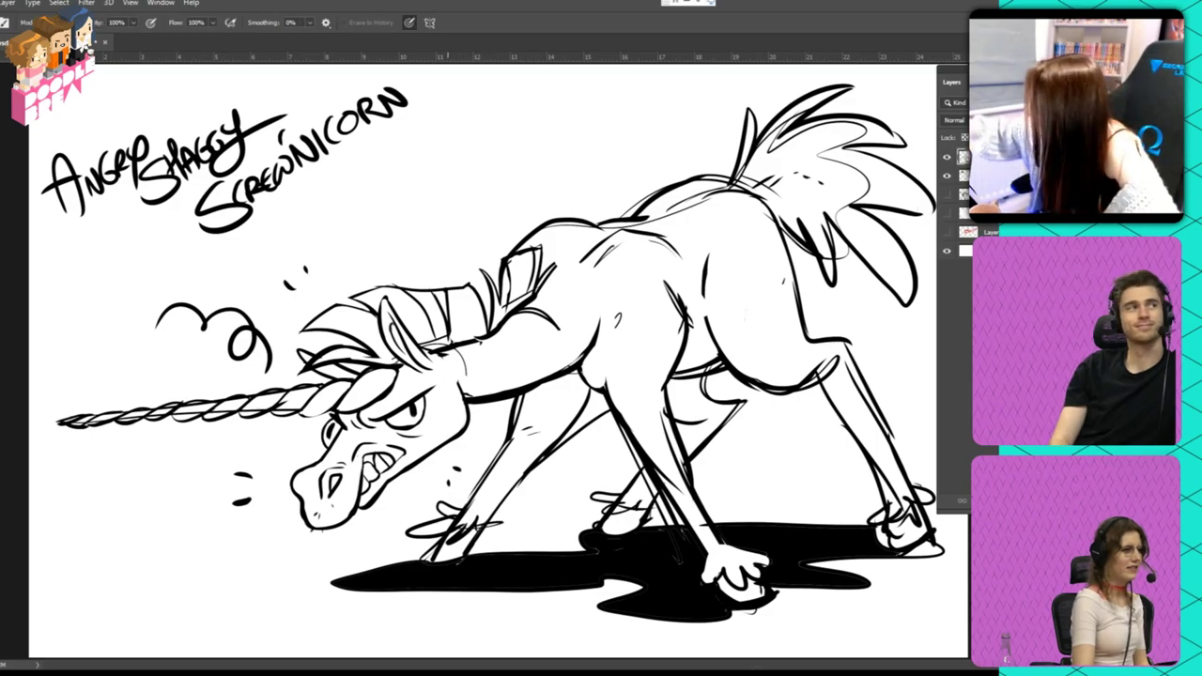
{"action": "left_click_drag", "start_coordinate": [422, 345], "coordinate": [493, 333]}
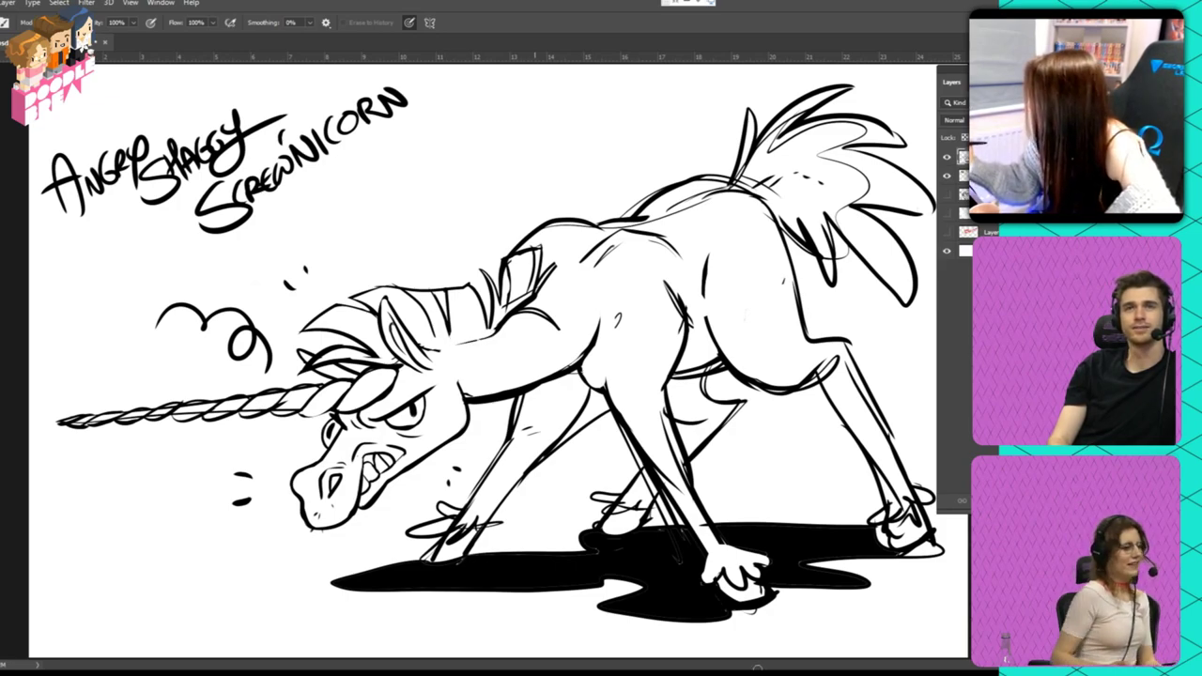
{"action": "mouse_move", "coordinate": [508, 263]}
{"action": "left_mouse_down"}
{"action": "mouse_move", "coordinate": [517, 315]}
{"action": "mouse_move", "coordinate": [538, 250]}
{"action": "mouse_move", "coordinate": [552, 263]}
{"action": "mouse_move", "coordinate": [524, 255]}
{"action": "mouse_move", "coordinate": [505, 271]}
{"action": "mouse_move", "coordinate": [530, 289]}
{"action": "left_mouse_up"}
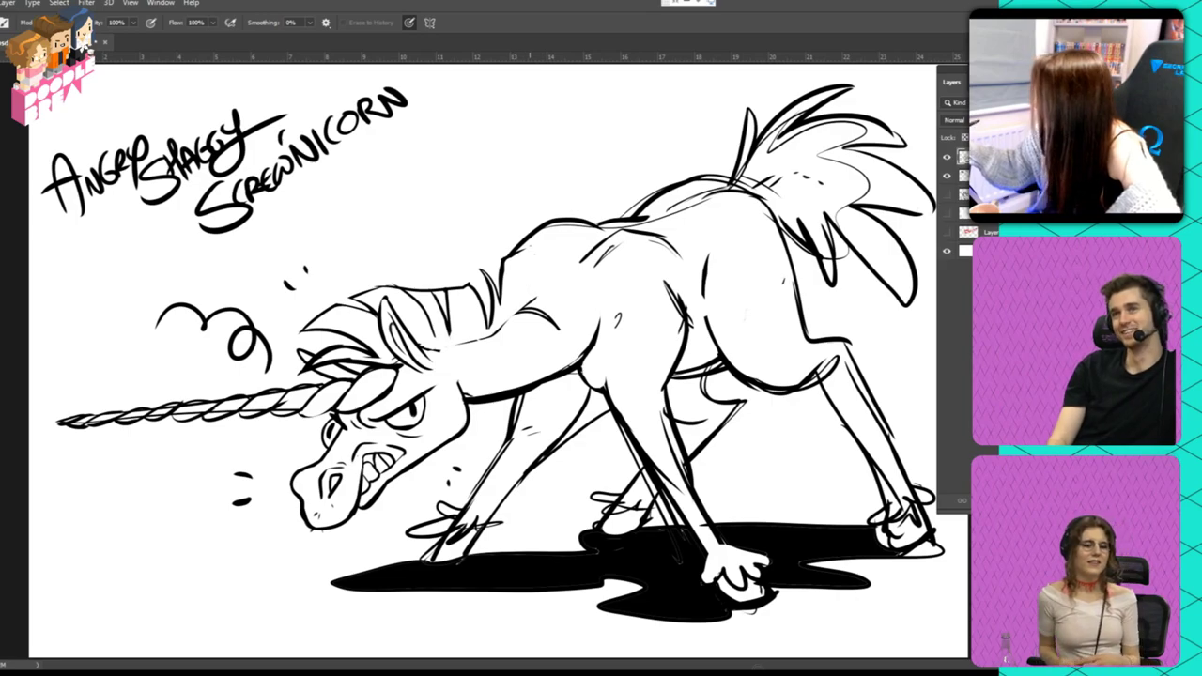
{"action": "key", "text": "b"}
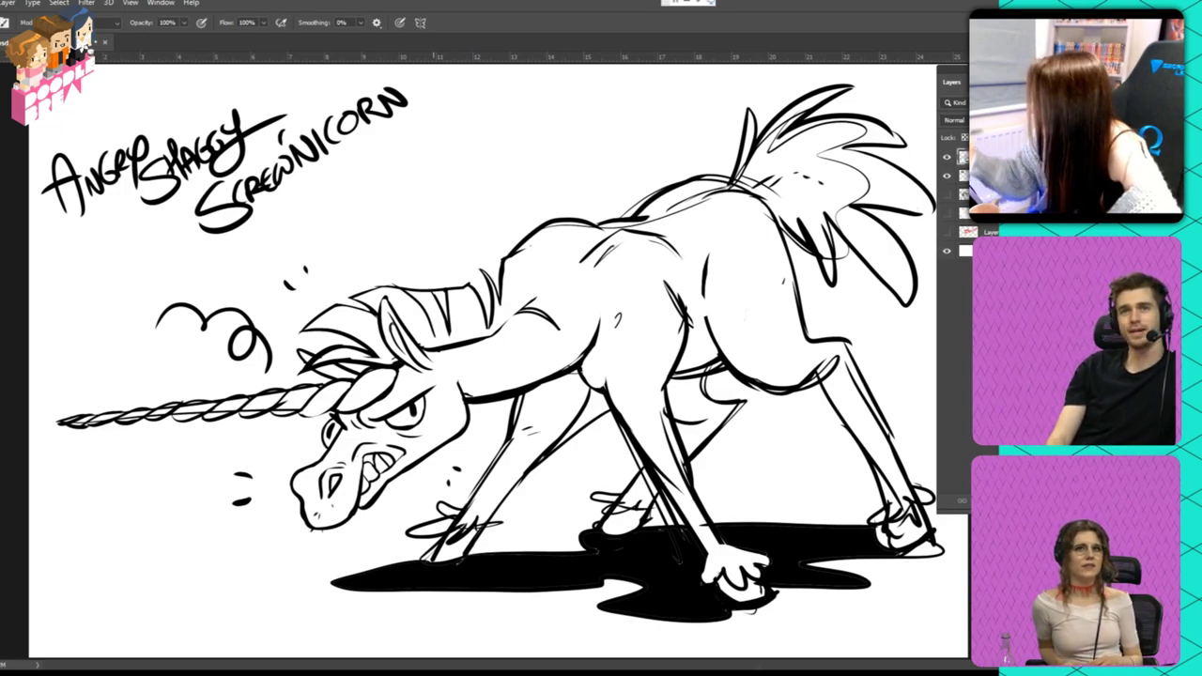
{"action": "key", "text": "e"}
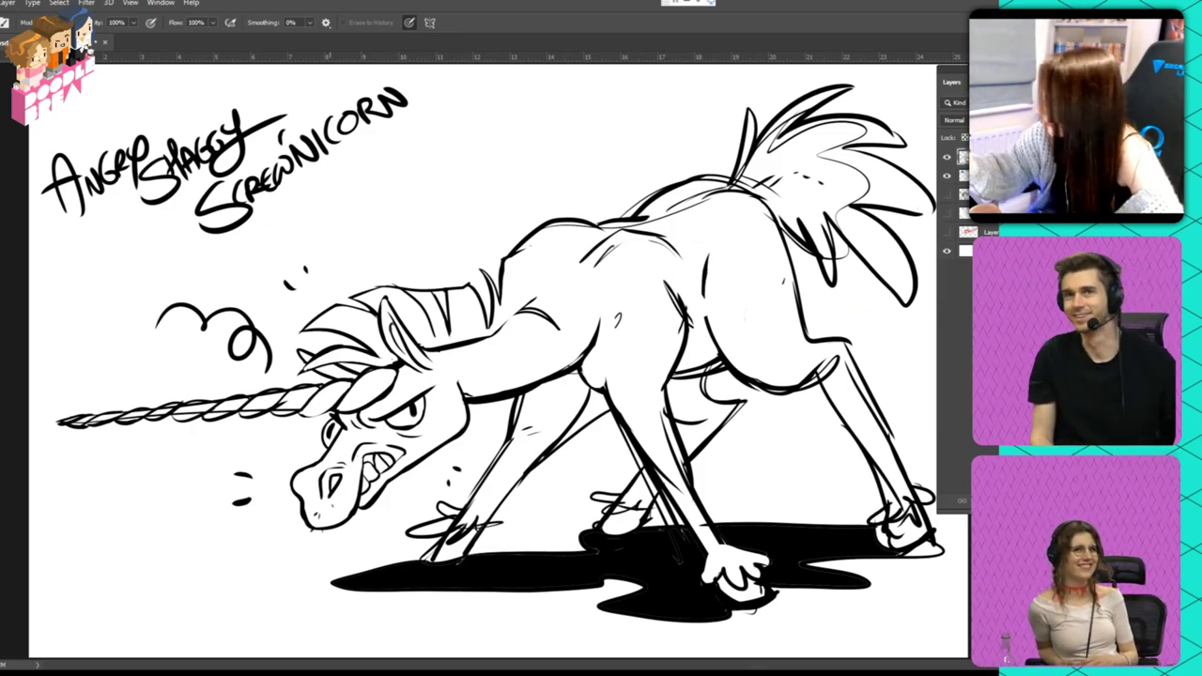
{"action": "key", "text": "b"}
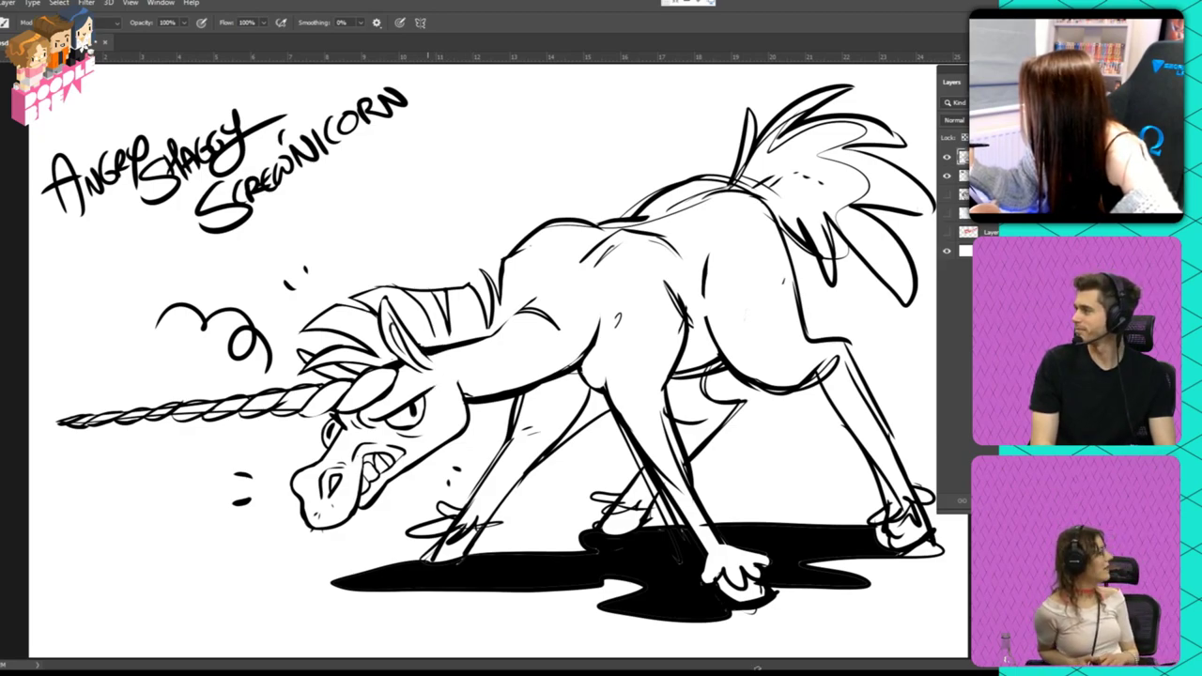
- Redraw the upper neck line toward the shoulder and add jagged mane tufts at the base of the neck
{"action": "left_click_drag", "start_coordinate": [490, 334], "coordinate": [535, 301]}
{"action": "mouse_move", "coordinate": [505, 259]}
{"action": "left_mouse_down"}
{"action": "mouse_move", "coordinate": [537, 252]}
{"action": "mouse_move", "coordinate": [534, 301]}
{"action": "mouse_move", "coordinate": [548, 297]}
{"action": "left_mouse_up"}
{"action": "key", "text": "ctrl+z"}
{"action": "key", "text": "ctrl+z"}
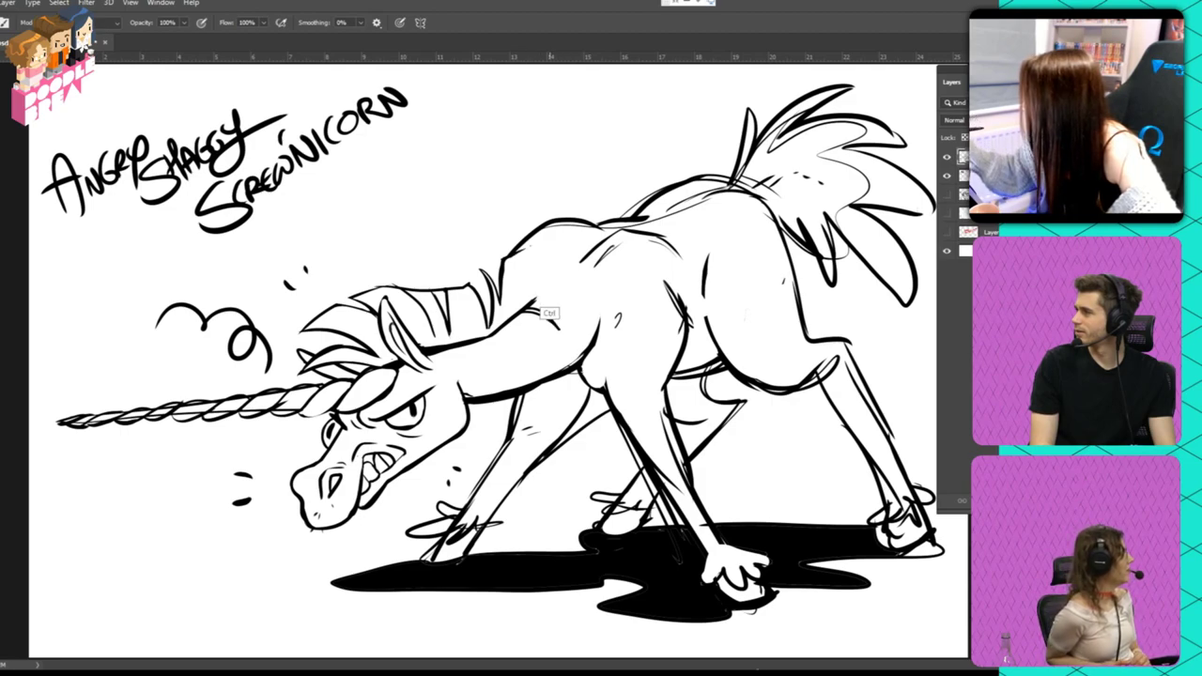
{"action": "mouse_move", "coordinate": [507, 258]}
{"action": "left_mouse_down"}
{"action": "mouse_move", "coordinate": [536, 242]}
{"action": "mouse_move", "coordinate": [535, 281]}
{"action": "left_mouse_up"}
{"action": "mouse_move", "coordinate": [537, 280]}
{"action": "left_mouse_down"}
{"action": "mouse_move", "coordinate": [579, 274]}
{"action": "mouse_move", "coordinate": [534, 300]}
{"action": "left_mouse_up"}
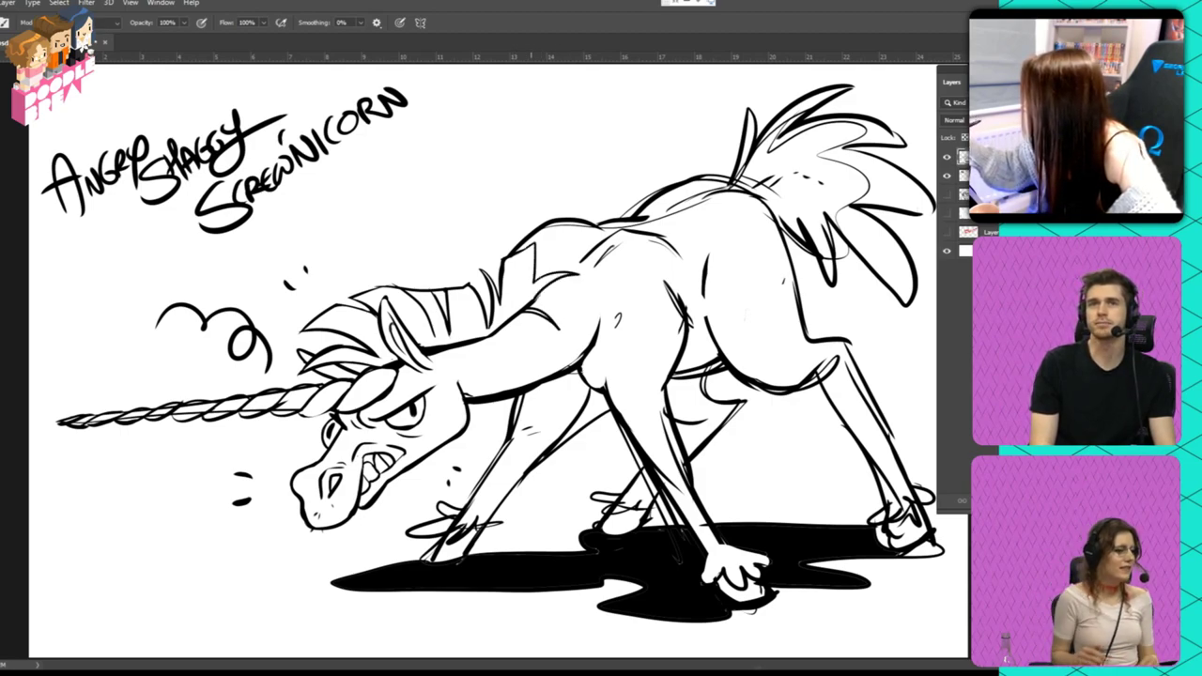
{"action": "mouse_move", "coordinate": [518, 256]}
{"action": "left_mouse_down"}
{"action": "mouse_move", "coordinate": [515, 311]}
{"action": "mouse_move", "coordinate": [526, 278]}
{"action": "left_mouse_up"}
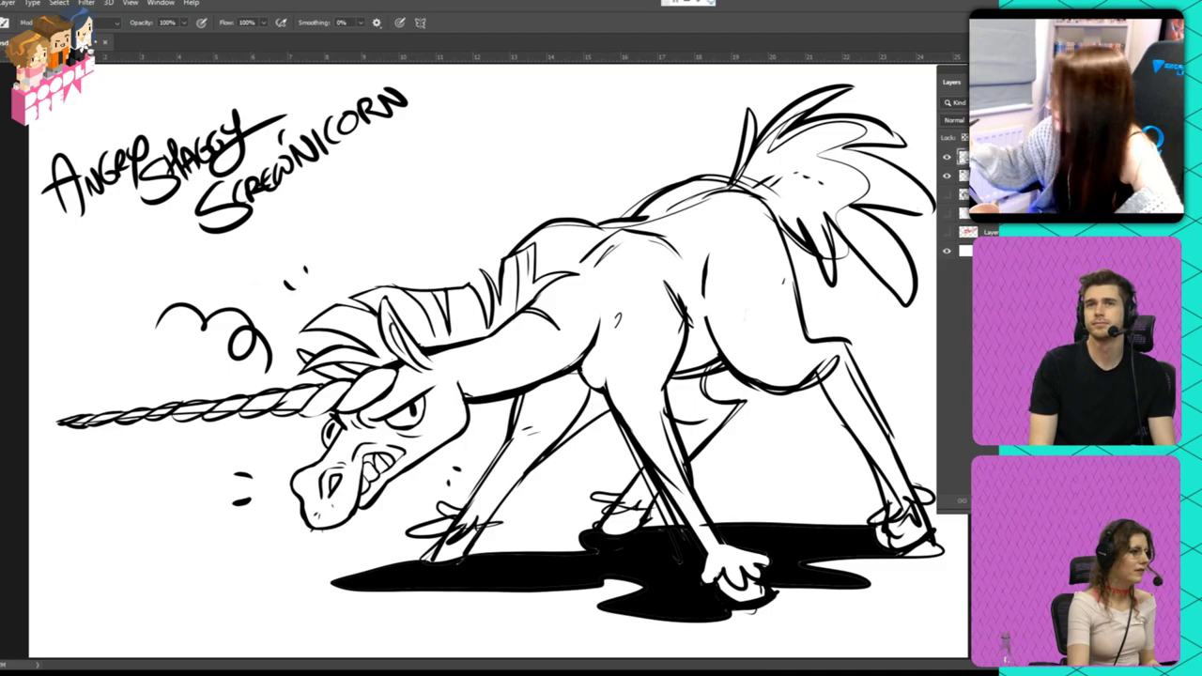
- Thicken the neck's underside behind the jaw, and erase the stray hair strokes across the far front hoof
{"action": "key", "text": "e"}
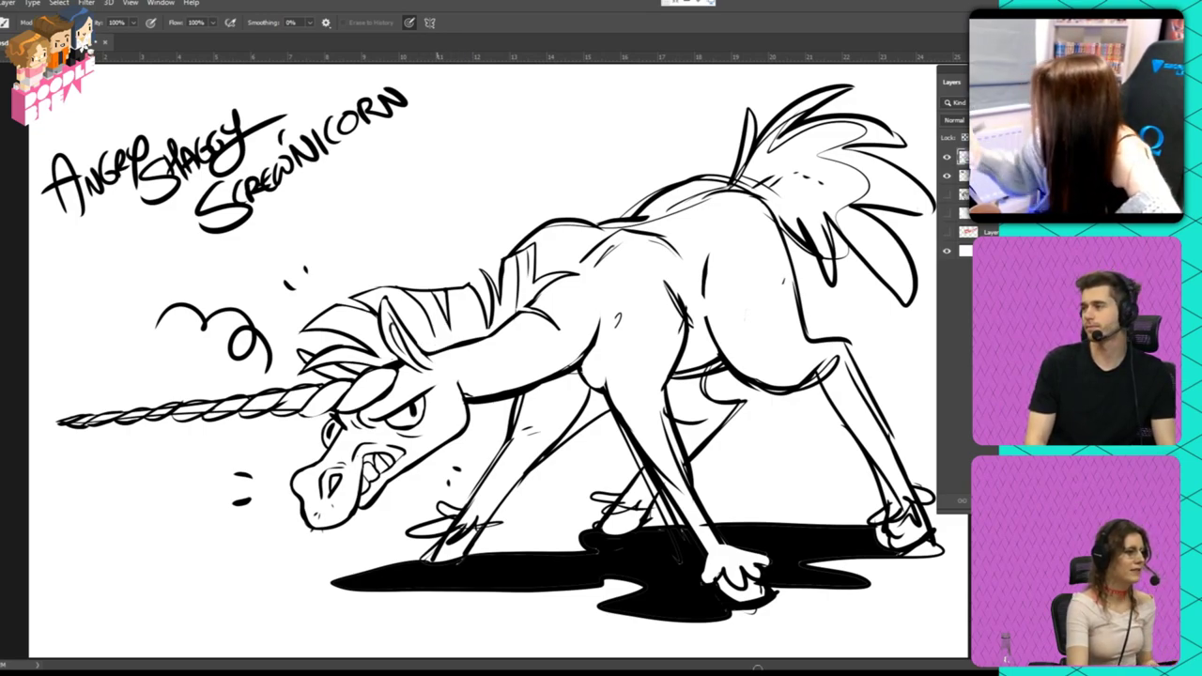
{"action": "key", "text": "b"}
{"action": "key", "text": "b"}
{"action": "mouse_move", "coordinate": [460, 396]}
{"action": "left_mouse_down"}
{"action": "mouse_move", "coordinate": [526, 385]}
{"action": "mouse_move", "coordinate": [473, 390]}
{"action": "left_mouse_up"}
{"action": "key", "text": "ctrl+z"}
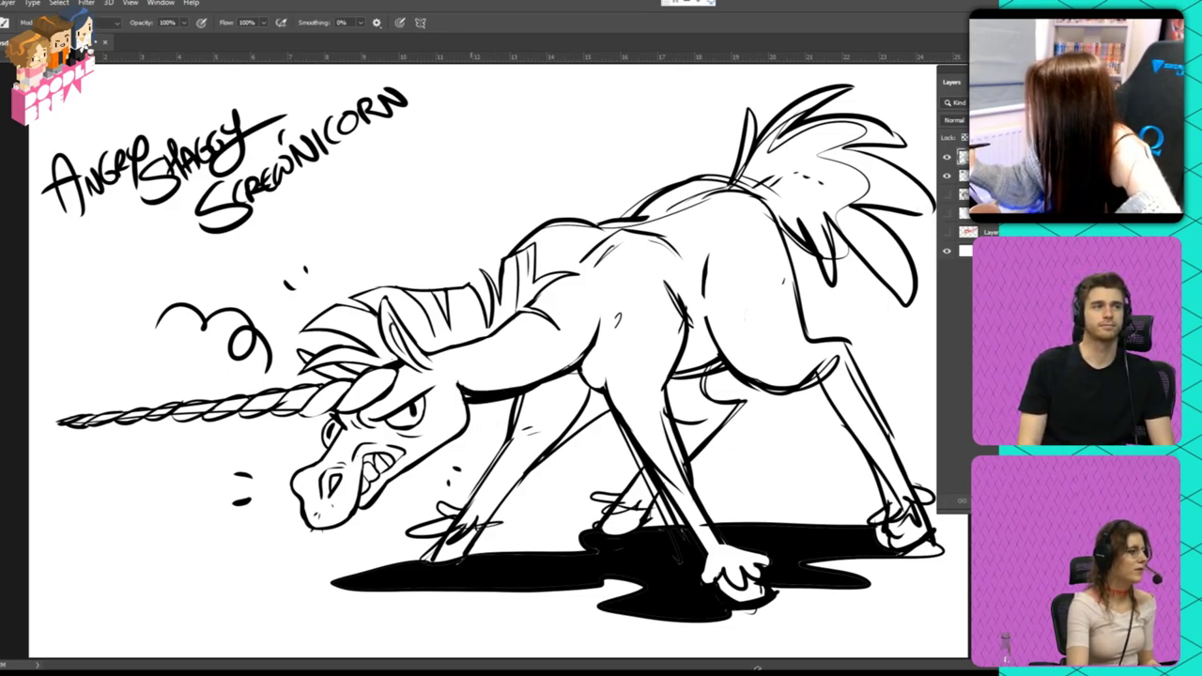
{"action": "key", "text": "e"}
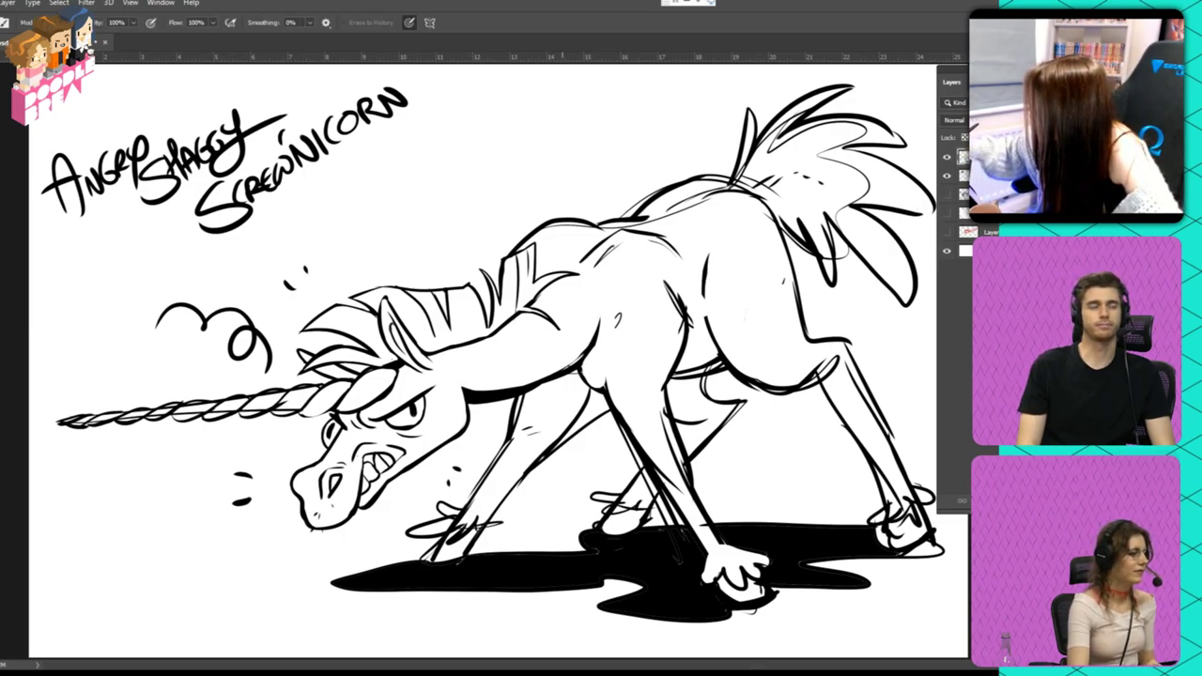
{"action": "mouse_move", "coordinate": [445, 522]}
{"action": "left_mouse_down"}
{"action": "mouse_move", "coordinate": [474, 533]}
{"action": "mouse_move", "coordinate": [492, 521]}
{"action": "left_mouse_up"}
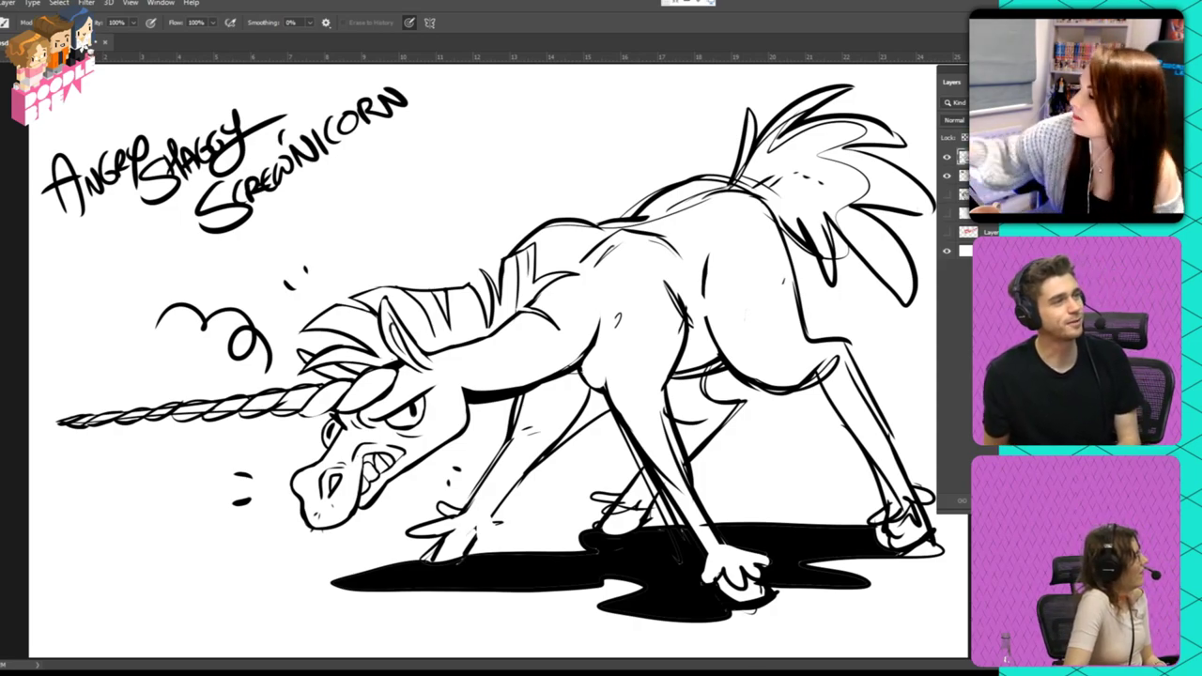
- Clean up the horn's doubled spiral lines, redraw its pointed tip, and dismiss the lock screen
{"action": "key", "text": "b"}
{"action": "key", "text": "e"}
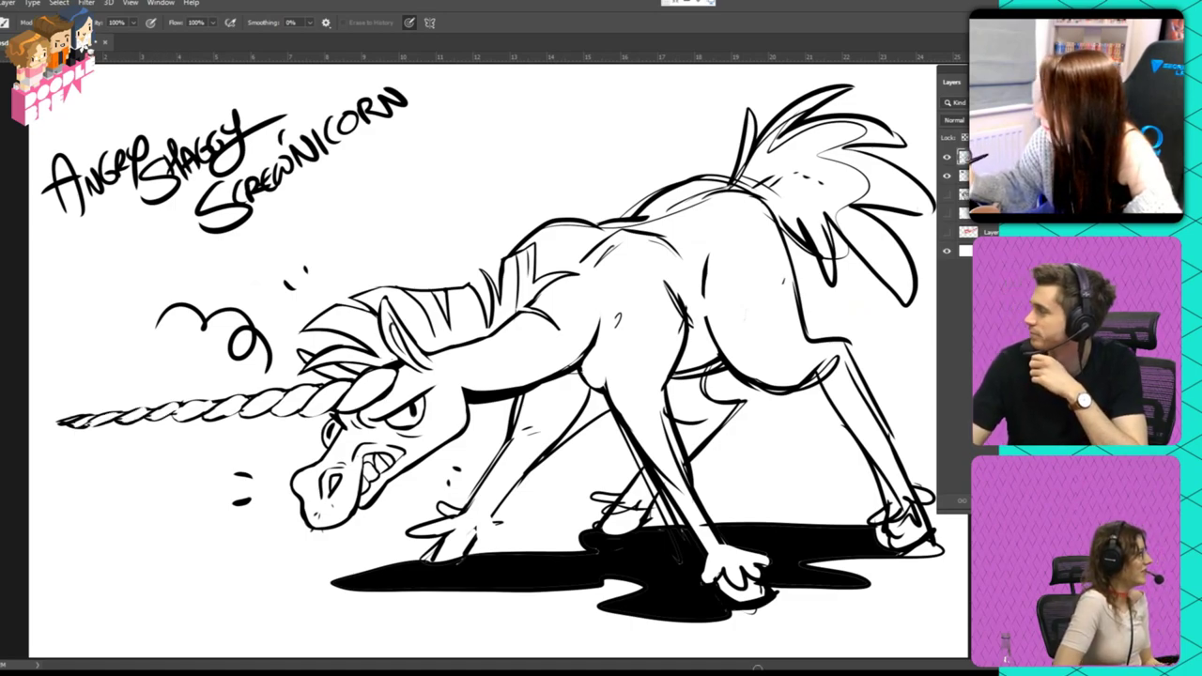
{"action": "key", "text": "b"}
{"action": "left_click_drag", "start_coordinate": [45, 425], "coordinate": [96, 419]}
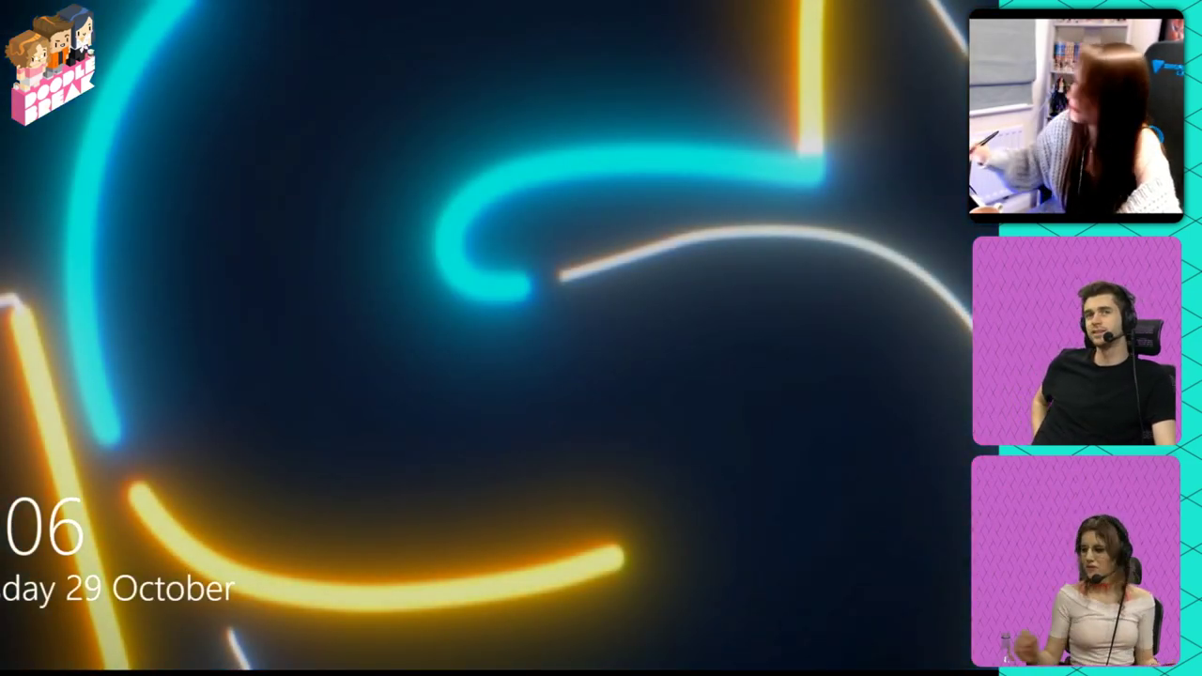
{"action": "key", "text": "Return"}
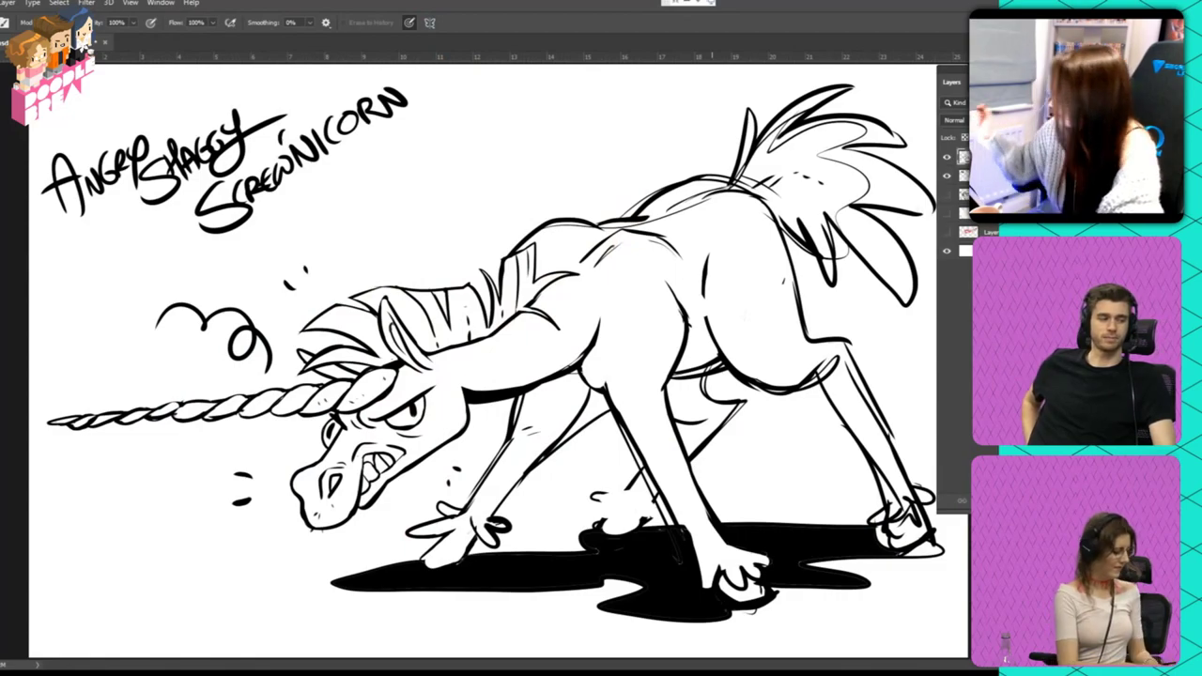
- Redraw the shaggy hair tufts over the far front, far hind and near front hooves
{"action": "key", "text": "b"}
{"action": "left_click_drag", "start_coordinate": [470, 518], "coordinate": [457, 538]}
{"action": "mouse_move", "coordinate": [594, 497]}
{"action": "left_mouse_down"}
{"action": "mouse_move", "coordinate": [636, 520]}
{"action": "mouse_move", "coordinate": [648, 516]}
{"action": "mouse_move", "coordinate": [641, 483]}
{"action": "left_mouse_up"}
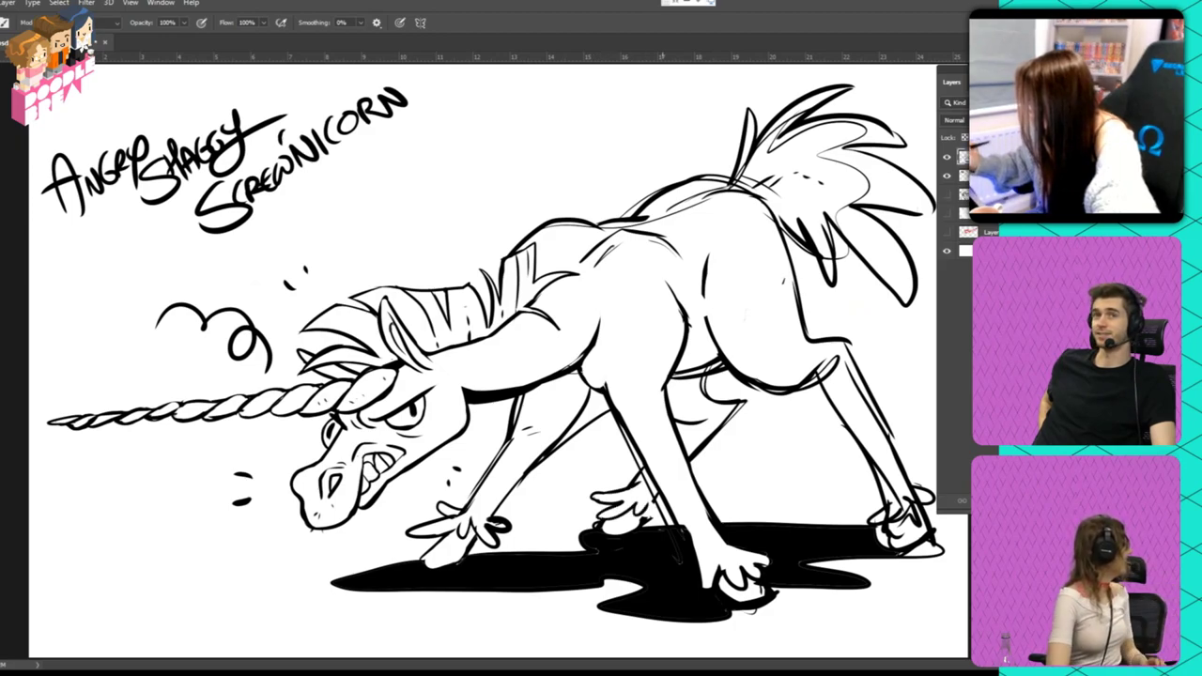
{"action": "mouse_move", "coordinate": [677, 527]}
{"action": "left_mouse_down"}
{"action": "mouse_move", "coordinate": [719, 586]}
{"action": "mouse_move", "coordinate": [744, 575]}
{"action": "left_mouse_up"}
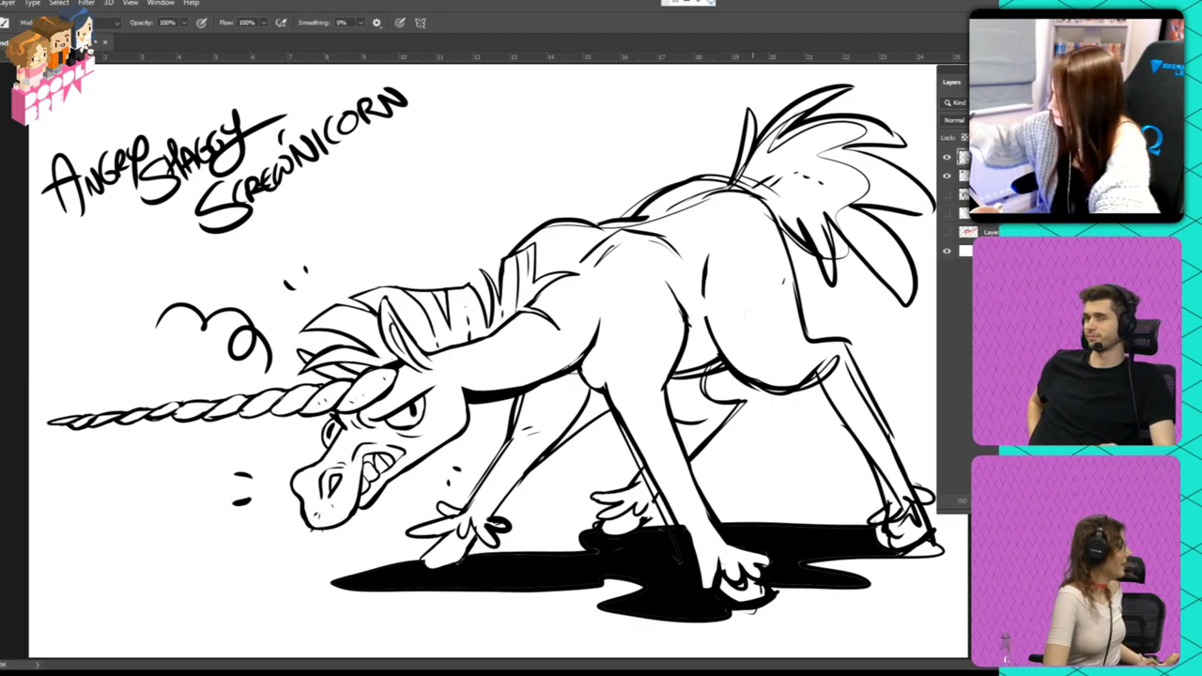
- Thicken the chest contour at the top of the near front leg, and erase and redraw the near front hoof with its hair tuft
{"action": "left_click_drag", "start_coordinate": [582, 366], "coordinate": [602, 394]}
{"action": "mouse_move", "coordinate": [608, 363]}
{"action": "left_mouse_down"}
{"action": "mouse_move", "coordinate": [603, 389]}
{"action": "mouse_move", "coordinate": [610, 359]}
{"action": "mouse_move", "coordinate": [605, 378]}
{"action": "mouse_move", "coordinate": [602, 369]}
{"action": "left_mouse_up"}
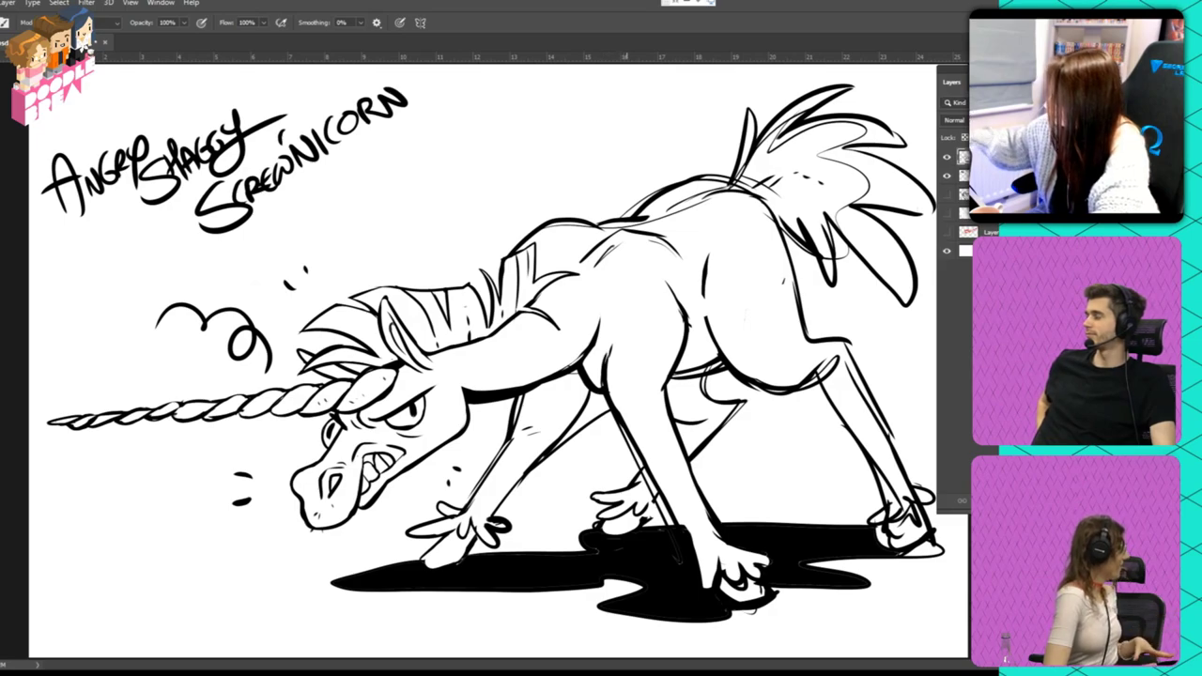
{"action": "key", "text": "e"}
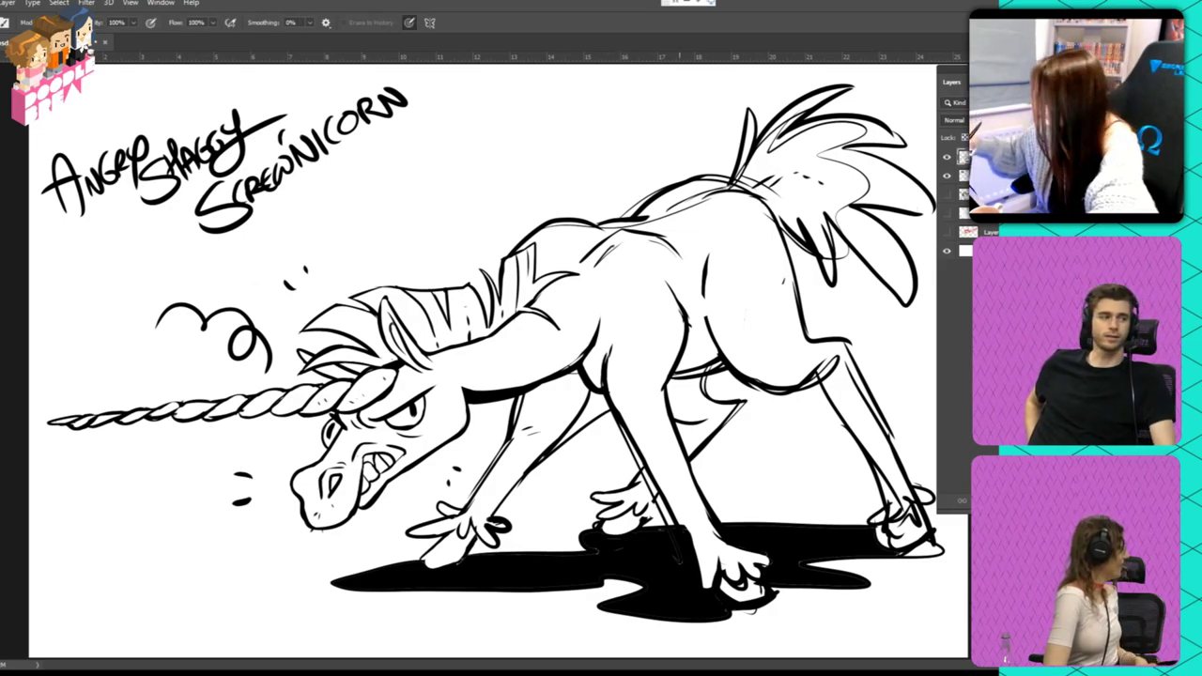
{"action": "mouse_move", "coordinate": [684, 526]}
{"action": "left_mouse_down"}
{"action": "mouse_move", "coordinate": [697, 567]}
{"action": "mouse_move", "coordinate": [766, 592]}
{"action": "left_mouse_up"}
{"action": "left_click_drag", "start_coordinate": [713, 515], "coordinate": [725, 545]}
{"action": "key", "text": "b"}
{"action": "mouse_move", "coordinate": [717, 589]}
{"action": "left_mouse_down"}
{"action": "mouse_move", "coordinate": [744, 557]}
{"action": "mouse_move", "coordinate": [772, 554]}
{"action": "mouse_move", "coordinate": [746, 552]}
{"action": "left_mouse_up"}
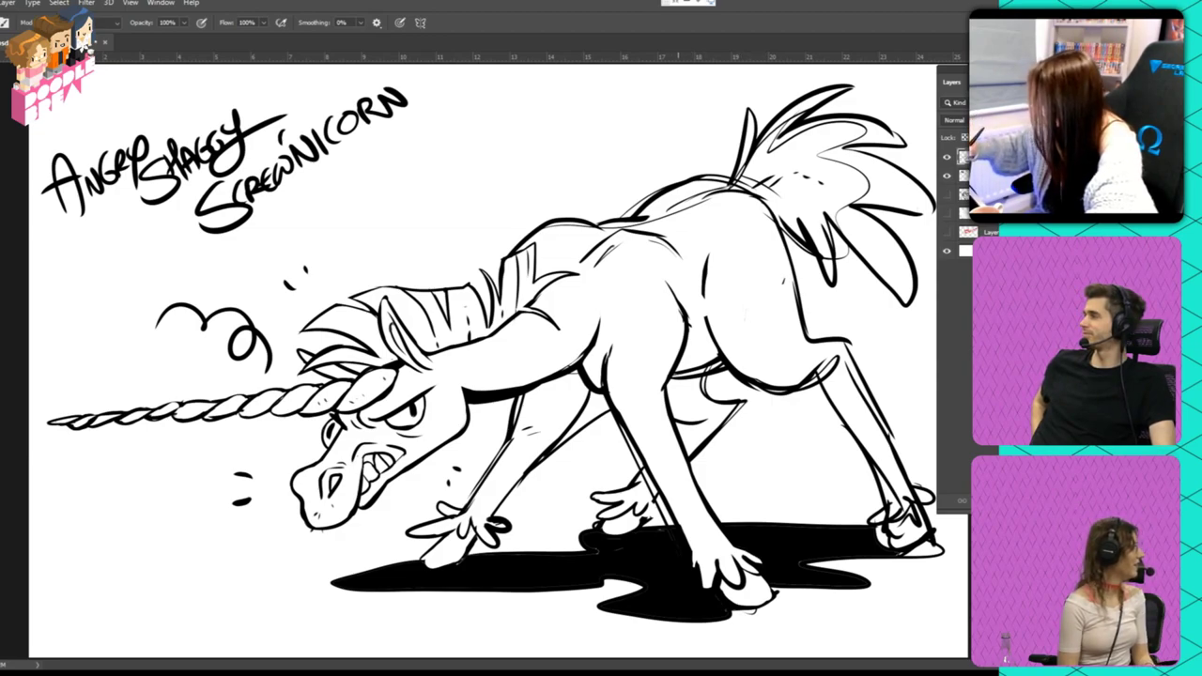
- Smooth the ground shadow's edges around the far front hoof and fill in the shadow beside the far hind hoof
{"action": "mouse_move", "coordinate": [424, 565]}
{"action": "left_mouse_down"}
{"action": "mouse_move", "coordinate": [467, 559]}
{"action": "mouse_move", "coordinate": [433, 548]}
{"action": "mouse_move", "coordinate": [440, 539]}
{"action": "mouse_move", "coordinate": [328, 581]}
{"action": "left_mouse_up"}
{"action": "left_click_drag", "start_coordinate": [351, 589], "coordinate": [554, 591]}
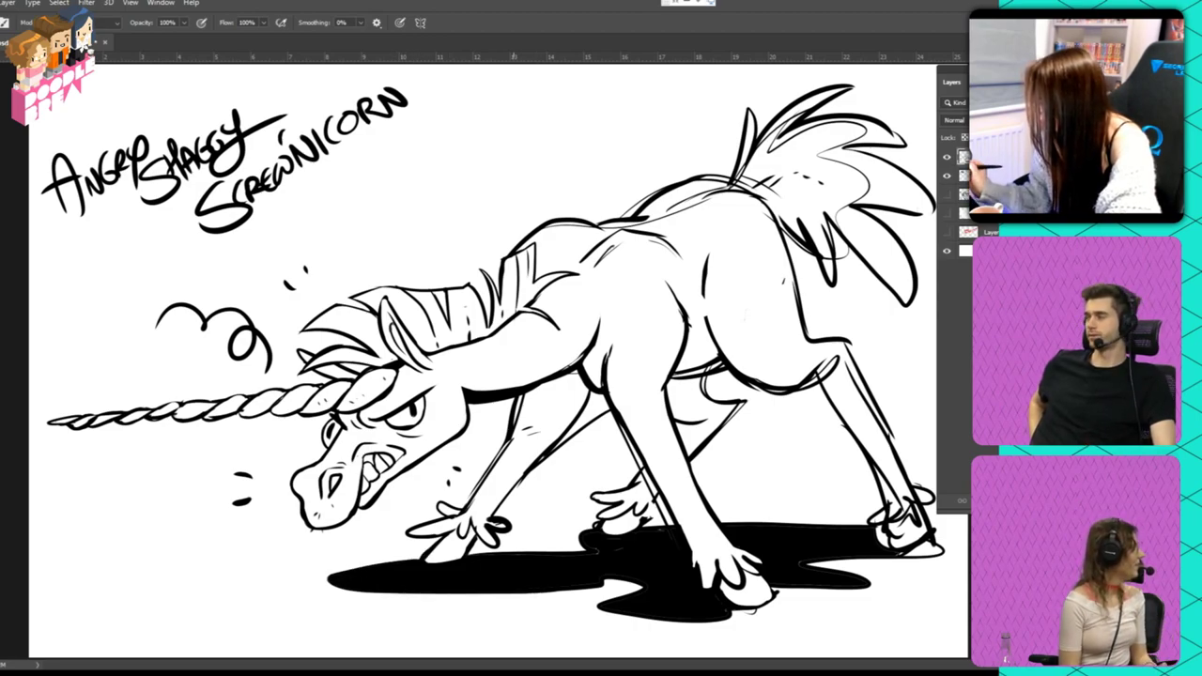
{"action": "left_click_drag", "start_coordinate": [481, 554], "coordinate": [582, 551]}
{"action": "key", "text": "e"}
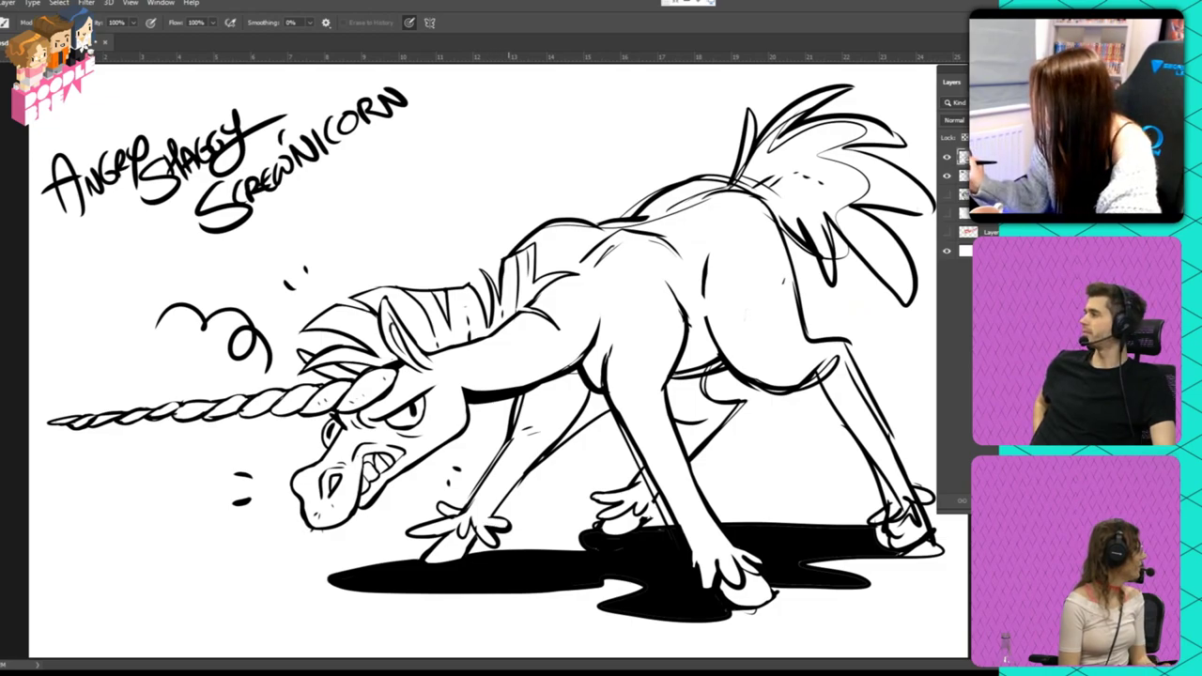
{"action": "key", "text": "b"}
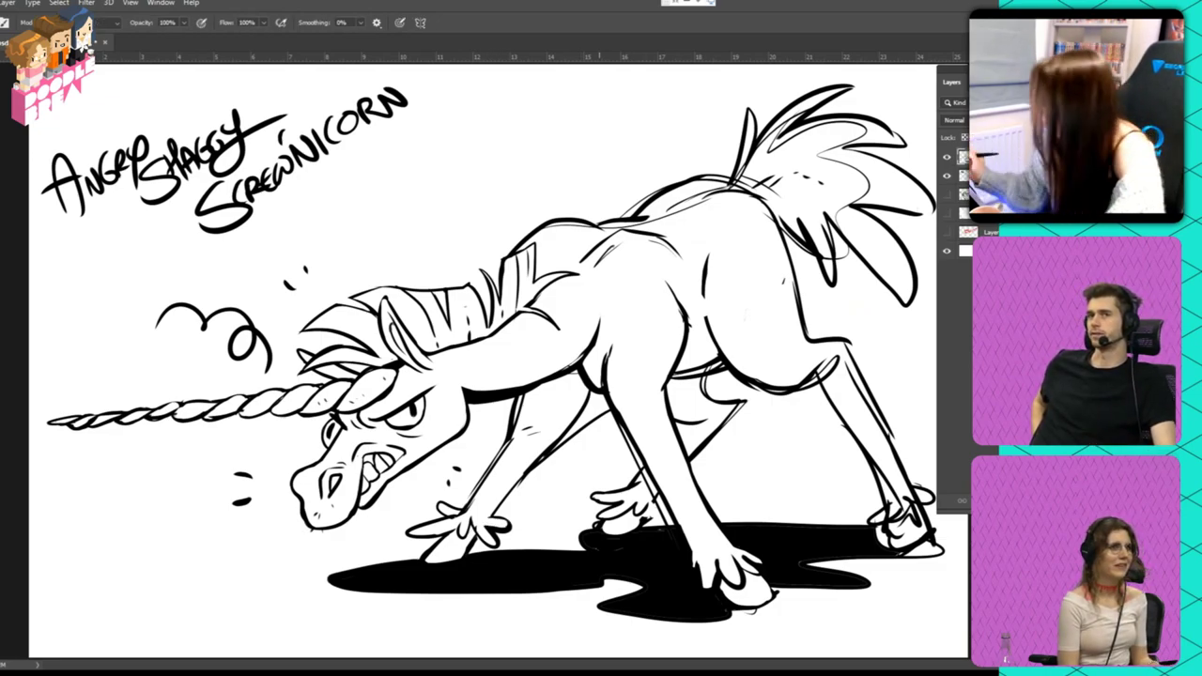
{"action": "left_click_drag", "start_coordinate": [646, 506], "coordinate": [666, 529]}
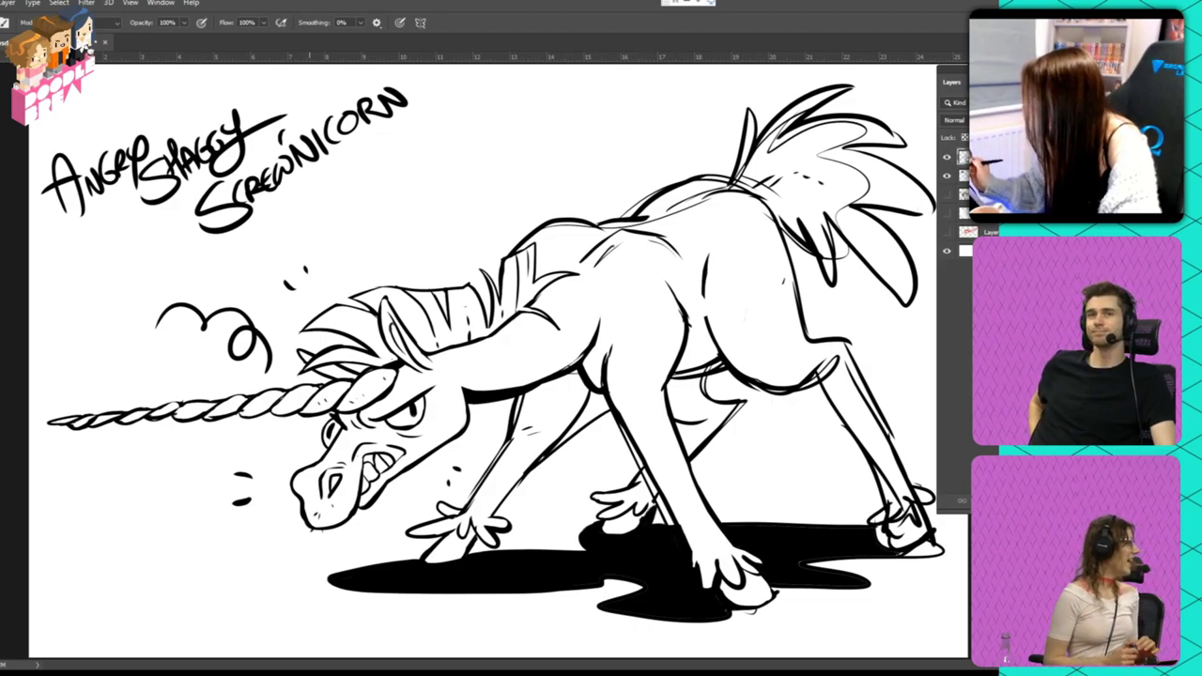
- Add small black splatter spots off the shadow's tip below the muzzle and along the shadow's lower edge
{"action": "left_click_drag", "start_coordinate": [293, 584], "coordinate": [310, 588]}
{"action": "left_click", "coordinate": [321, 595]}
{"action": "left_click", "coordinate": [292, 600]}
{"action": "left_click", "coordinate": [246, 601]}
{"action": "left_click", "coordinate": [532, 611]}
{"action": "left_click", "coordinate": [573, 615]}
{"action": "left_click", "coordinate": [556, 621]}
- Thicken the shadow's edges beneath the near front and near hind hooves, and add splatter spots below the hind end
{"action": "mouse_move", "coordinate": [605, 627]}
{"action": "left_mouse_down"}
{"action": "mouse_move", "coordinate": [748, 614]}
{"action": "mouse_move", "coordinate": [780, 588]}
{"action": "mouse_move", "coordinate": [869, 578]}
{"action": "left_mouse_up"}
{"action": "left_click_drag", "start_coordinate": [869, 576], "coordinate": [802, 563]}
{"action": "left_click_drag", "start_coordinate": [738, 604], "coordinate": [777, 593]}
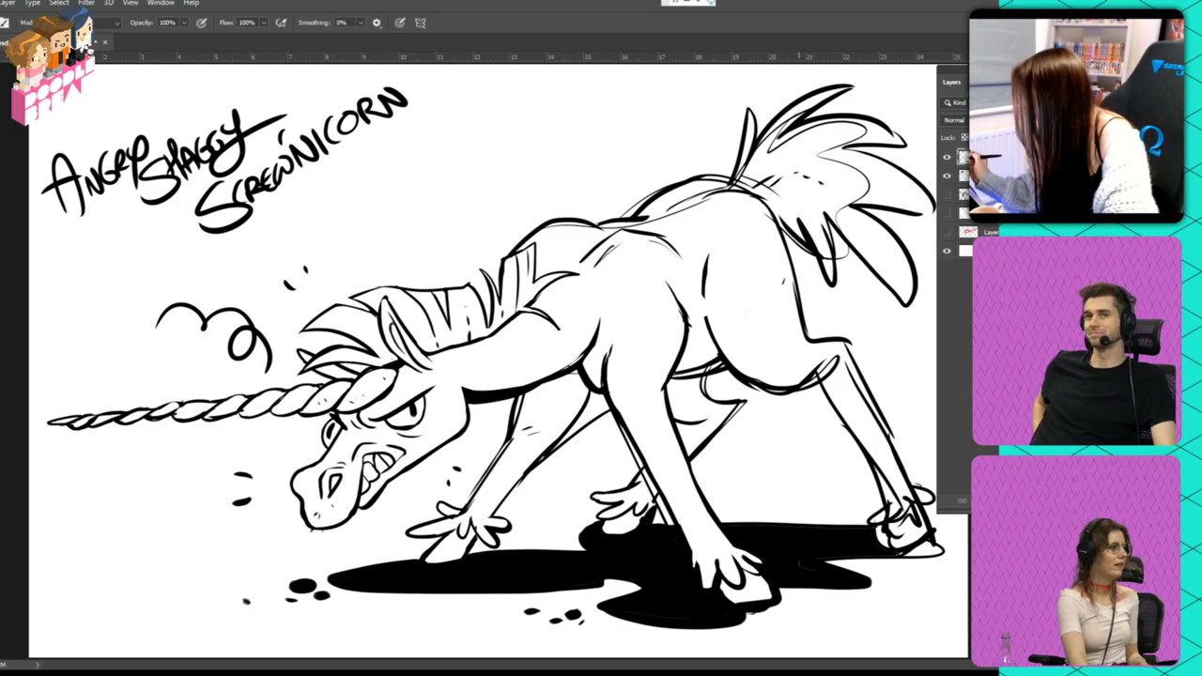
{"action": "left_click_drag", "start_coordinate": [838, 603], "coordinate": [882, 609]}
{"action": "left_click_drag", "start_coordinate": [907, 601], "coordinate": [910, 605]}
{"action": "left_click_drag", "start_coordinate": [911, 548], "coordinate": [944, 552]}
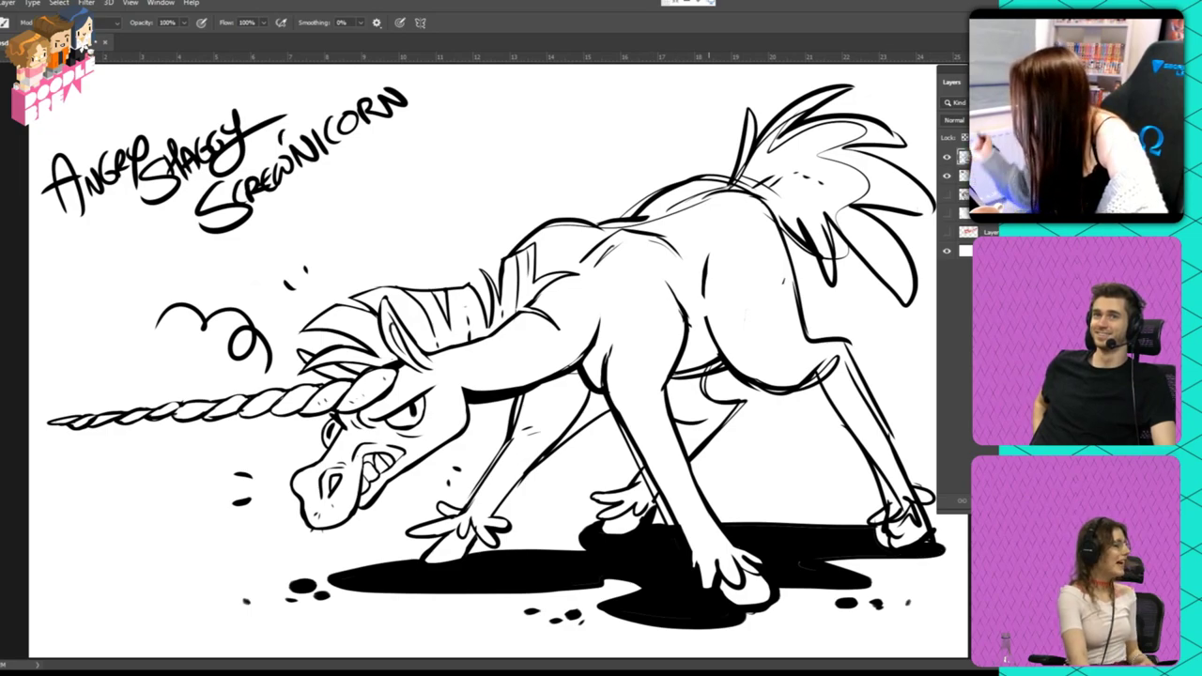
- Redraw the belly contour into the near hind thigh, and erase the doubled lines there and behind the near front leg
{"action": "left_click_drag", "start_coordinate": [751, 392], "coordinate": [841, 353]}
{"action": "key", "text": "e"}
{"action": "mouse_move", "coordinate": [751, 391]}
{"action": "left_mouse_down"}
{"action": "mouse_move", "coordinate": [821, 374]}
{"action": "mouse_move", "coordinate": [839, 355]}
{"action": "left_mouse_up"}
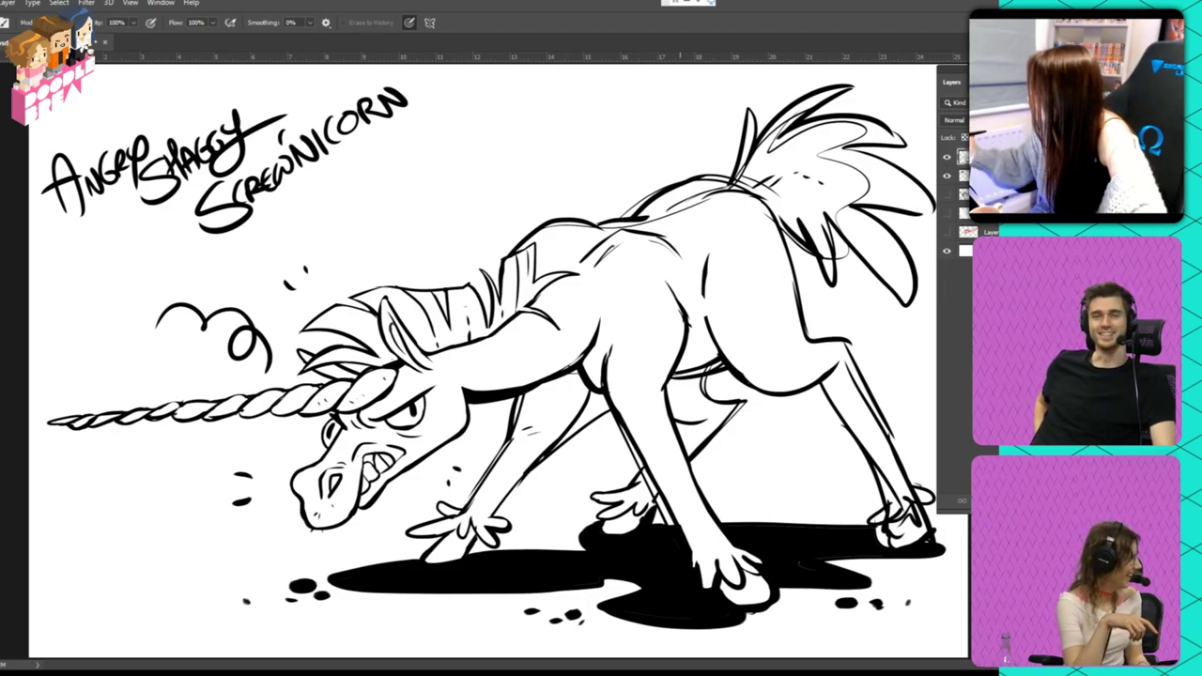
{"action": "left_click_drag", "start_coordinate": [676, 373], "coordinate": [720, 361]}
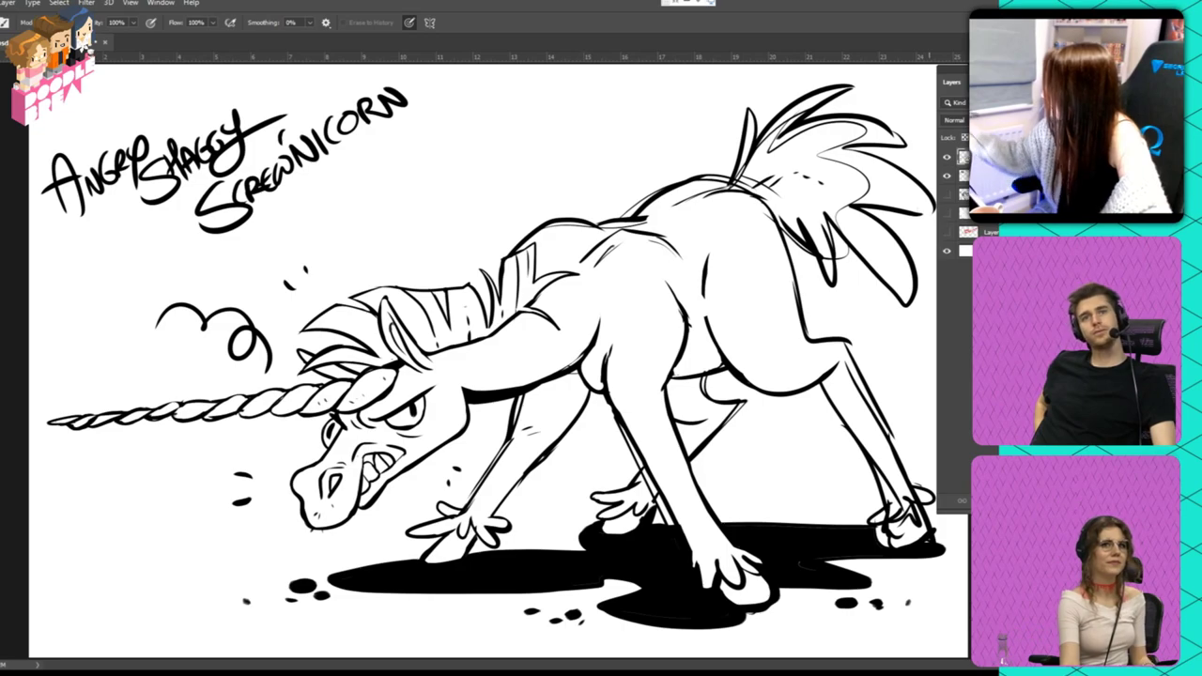
- Erase the rough lower part of the near hind leg, and redraw its front edge and the hair tuft over the hoof
{"action": "mouse_move", "coordinate": [870, 442]}
{"action": "left_mouse_down"}
{"action": "mouse_move", "coordinate": [896, 516]}
{"action": "mouse_move", "coordinate": [860, 394]}
{"action": "mouse_move", "coordinate": [909, 498]}
{"action": "left_mouse_up"}
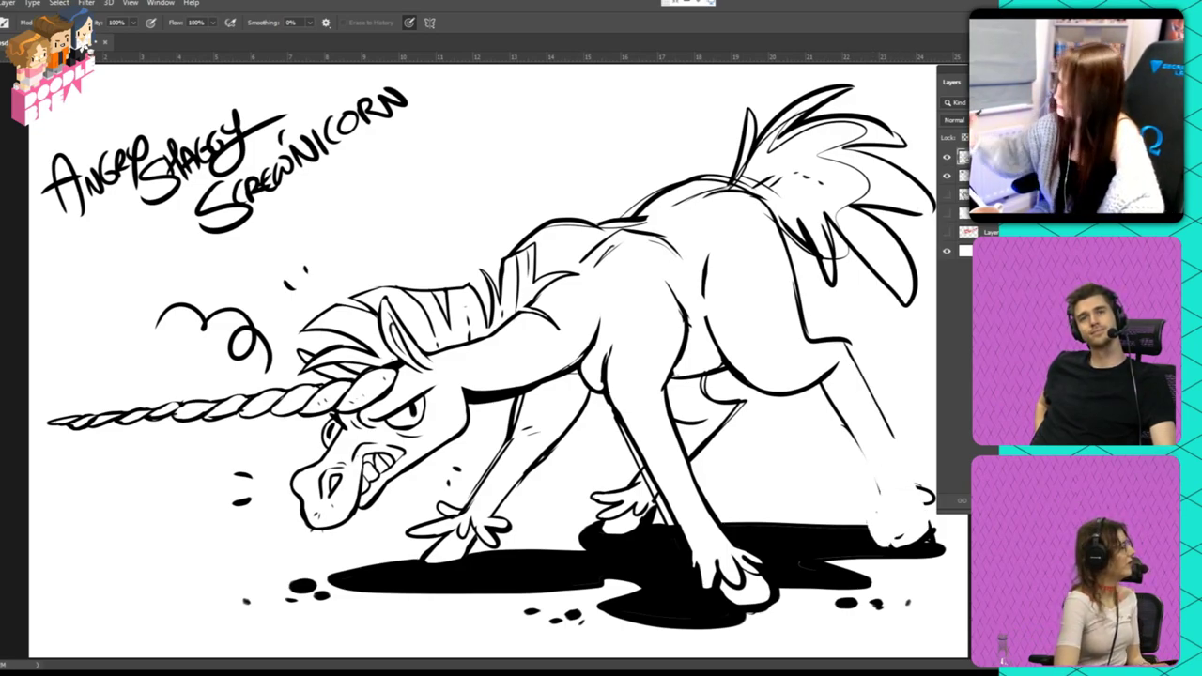
{"action": "key", "text": "b"}
{"action": "mouse_move", "coordinate": [824, 383]}
{"action": "left_mouse_down"}
{"action": "mouse_move", "coordinate": [865, 456]}
{"action": "mouse_move", "coordinate": [878, 524]}
{"action": "mouse_move", "coordinate": [897, 531]}
{"action": "left_mouse_up"}
{"action": "left_click_drag", "start_coordinate": [892, 487], "coordinate": [916, 524]}
{"action": "left_click_drag", "start_coordinate": [906, 485], "coordinate": [932, 521]}
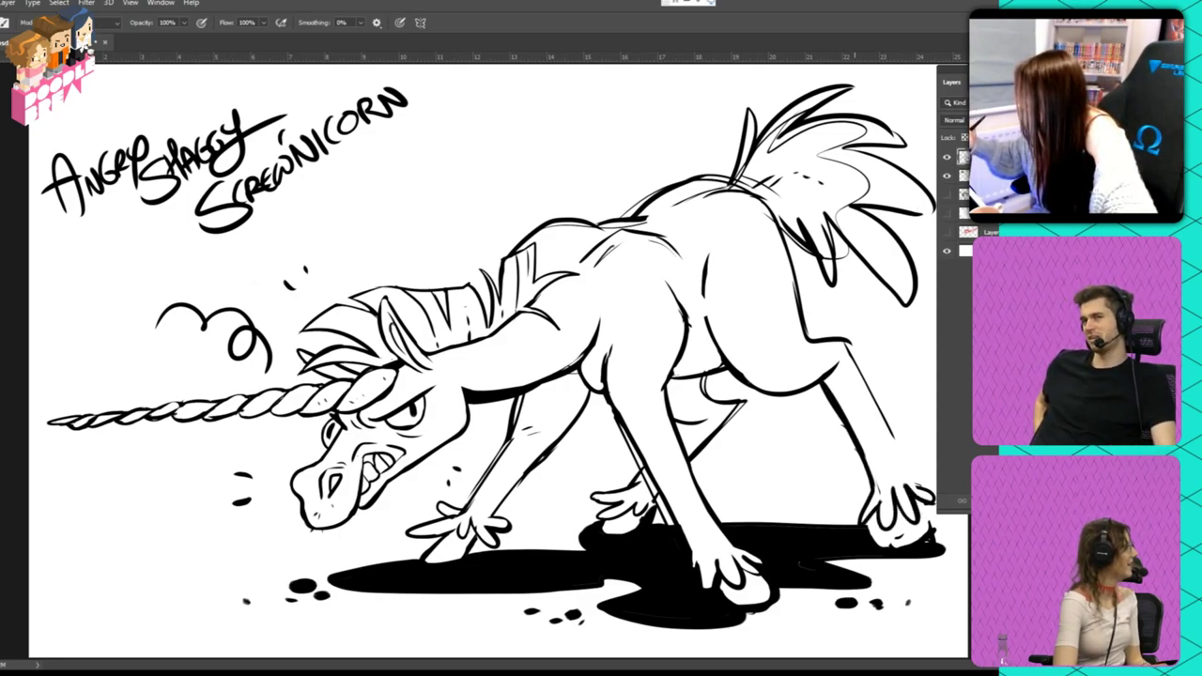
- Redraw the back edge of the near hind leg and clean up the outline of its hoof
{"action": "left_click_drag", "start_coordinate": [850, 342], "coordinate": [892, 437]}
{"action": "mouse_move", "coordinate": [872, 390]}
{"action": "left_mouse_down"}
{"action": "mouse_move", "coordinate": [899, 466]}
{"action": "mouse_move", "coordinate": [924, 487]}
{"action": "mouse_move", "coordinate": [930, 531]}
{"action": "mouse_move", "coordinate": [875, 547]}
{"action": "left_mouse_up"}
{"action": "left_click_drag", "start_coordinate": [874, 505], "coordinate": [865, 528]}
{"action": "key", "text": "ctrl+z"}
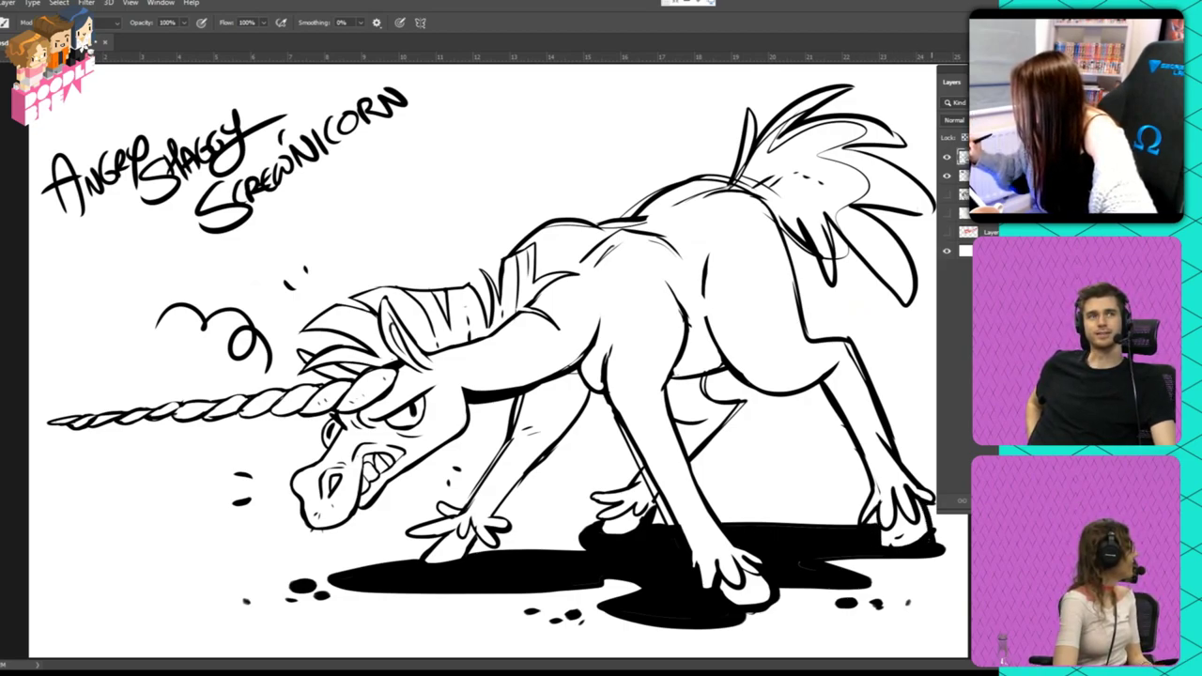
{"action": "key", "text": "e"}
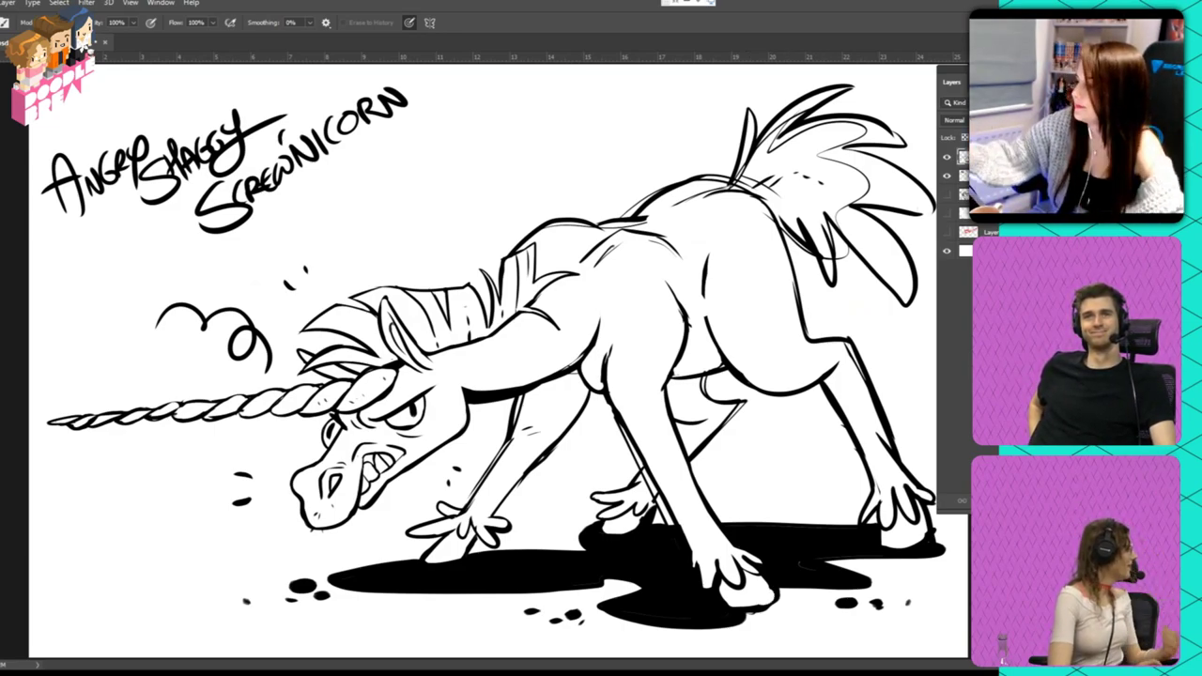
- Draw four-pointed sparkles around the unicorn: two above the mane, two near the ground ahead of the muzzle, and one beside the tail
{"action": "key", "text": "b"}
{"action": "mouse_move", "coordinate": [440, 231]}
{"action": "left_mouse_down"}
{"action": "mouse_move", "coordinate": [463, 262]}
{"action": "mouse_move", "coordinate": [422, 228]}
{"action": "mouse_move", "coordinate": [469, 221]}
{"action": "mouse_move", "coordinate": [450, 265]}
{"action": "left_mouse_up"}
{"action": "key", "text": "ctrl+z"}
{"action": "left_click_drag", "start_coordinate": [449, 266], "coordinate": [473, 221]}
{"action": "left_click_drag", "start_coordinate": [378, 218], "coordinate": [401, 208]}
{"action": "mouse_move", "coordinate": [155, 522]}
{"action": "left_mouse_down"}
{"action": "mouse_move", "coordinate": [143, 563]}
{"action": "mouse_move", "coordinate": [188, 549]}
{"action": "left_mouse_up"}
{"action": "mouse_move", "coordinate": [141, 563]}
{"action": "left_mouse_down"}
{"action": "mouse_move", "coordinate": [175, 574]}
{"action": "mouse_move", "coordinate": [191, 603]}
{"action": "left_mouse_up"}
{"action": "mouse_move", "coordinate": [209, 586]}
{"action": "left_mouse_down"}
{"action": "mouse_move", "coordinate": [218, 622]}
{"action": "mouse_move", "coordinate": [202, 629]}
{"action": "left_mouse_up"}
{"action": "mouse_move", "coordinate": [672, 103]}
{"action": "left_mouse_down"}
{"action": "mouse_move", "coordinate": [656, 127]}
{"action": "mouse_move", "coordinate": [695, 141]}
{"action": "left_mouse_up"}
{"action": "left_click_drag", "start_coordinate": [694, 141], "coordinate": [669, 166]}
{"action": "left_click_drag", "start_coordinate": [650, 133], "coordinate": [666, 160]}
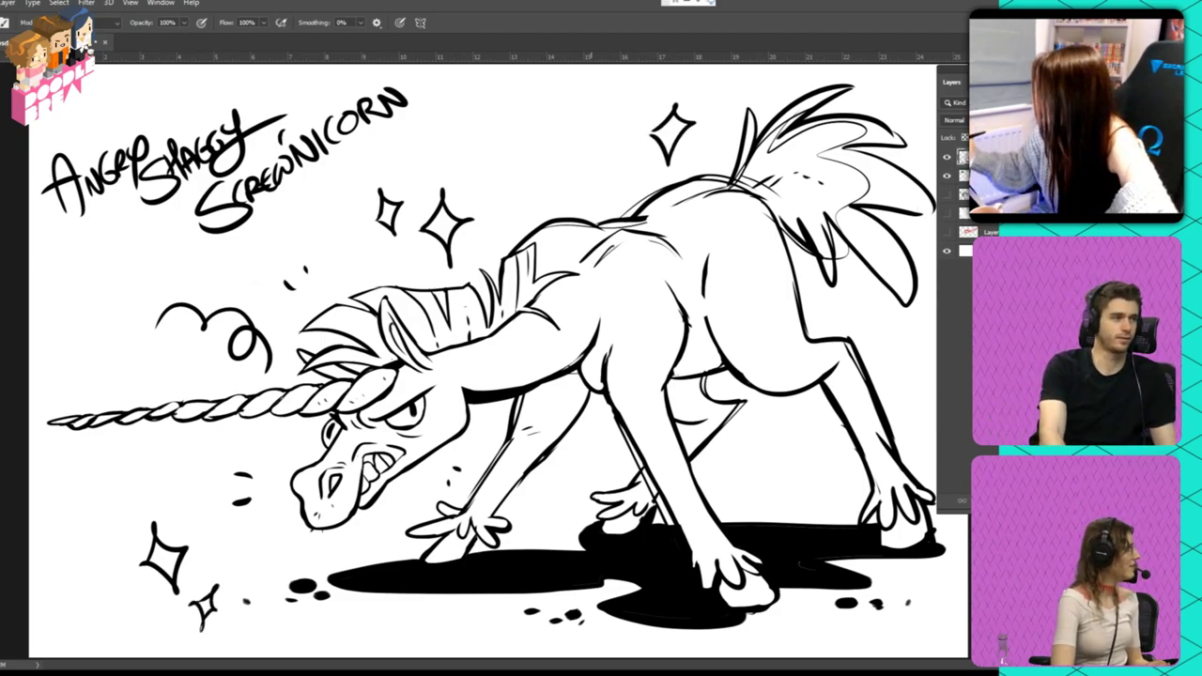
- Shade the back of the far front leg solid black from belly to hoof, and erase the doubled line along its front edge
{"action": "mouse_move", "coordinate": [558, 392]}
{"action": "left_mouse_down"}
{"action": "mouse_move", "coordinate": [542, 450]}
{"action": "mouse_move", "coordinate": [577, 374]}
{"action": "mouse_move", "coordinate": [562, 440]}
{"action": "left_mouse_up"}
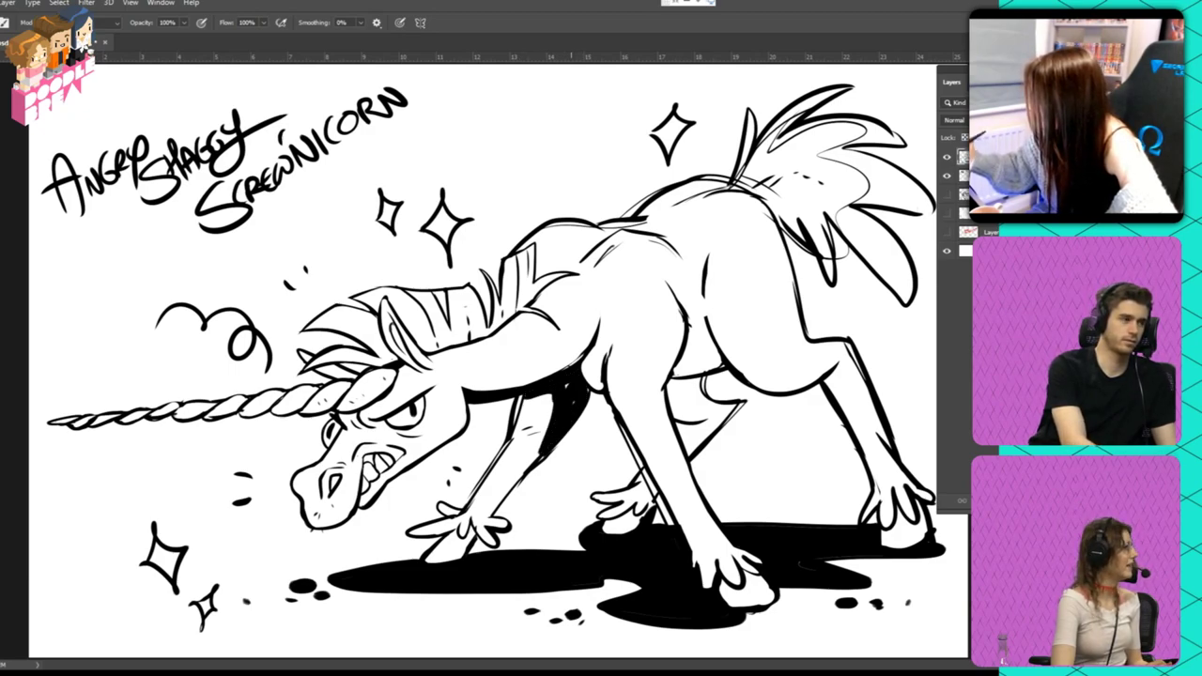
{"action": "left_click_drag", "start_coordinate": [551, 394], "coordinate": [488, 522]}
{"action": "left_click_drag", "start_coordinate": [539, 466], "coordinate": [501, 509]}
{"action": "left_click_drag", "start_coordinate": [569, 432], "coordinate": [552, 451]}
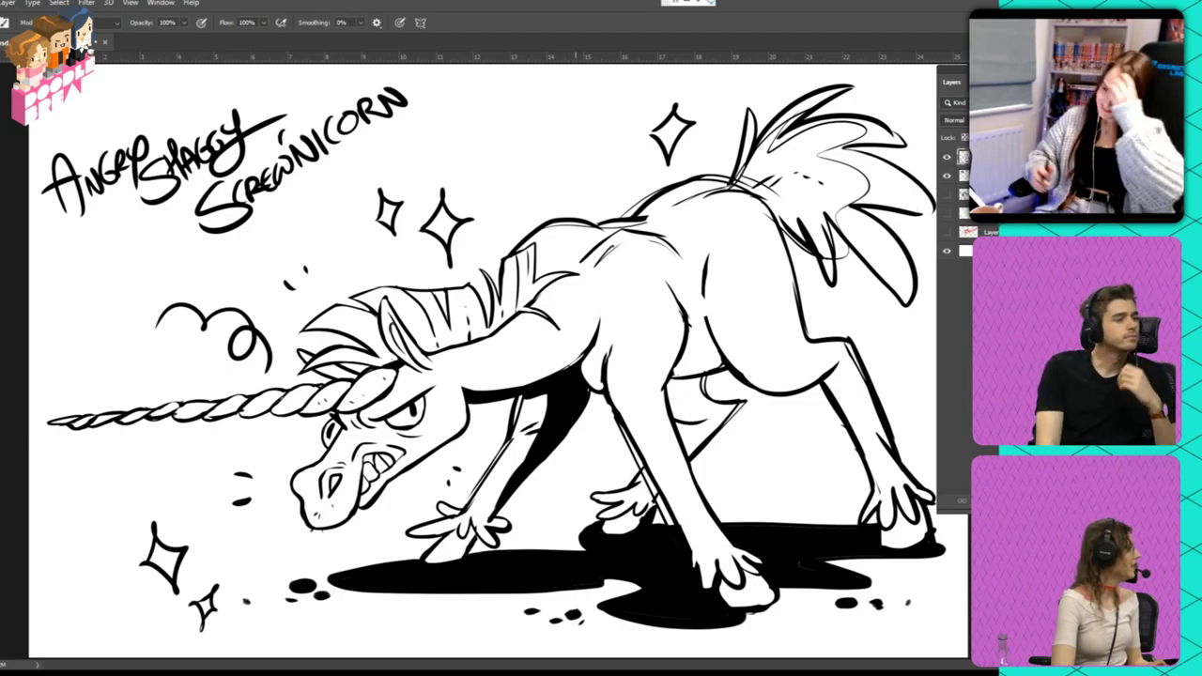
{"action": "key", "text": "e"}
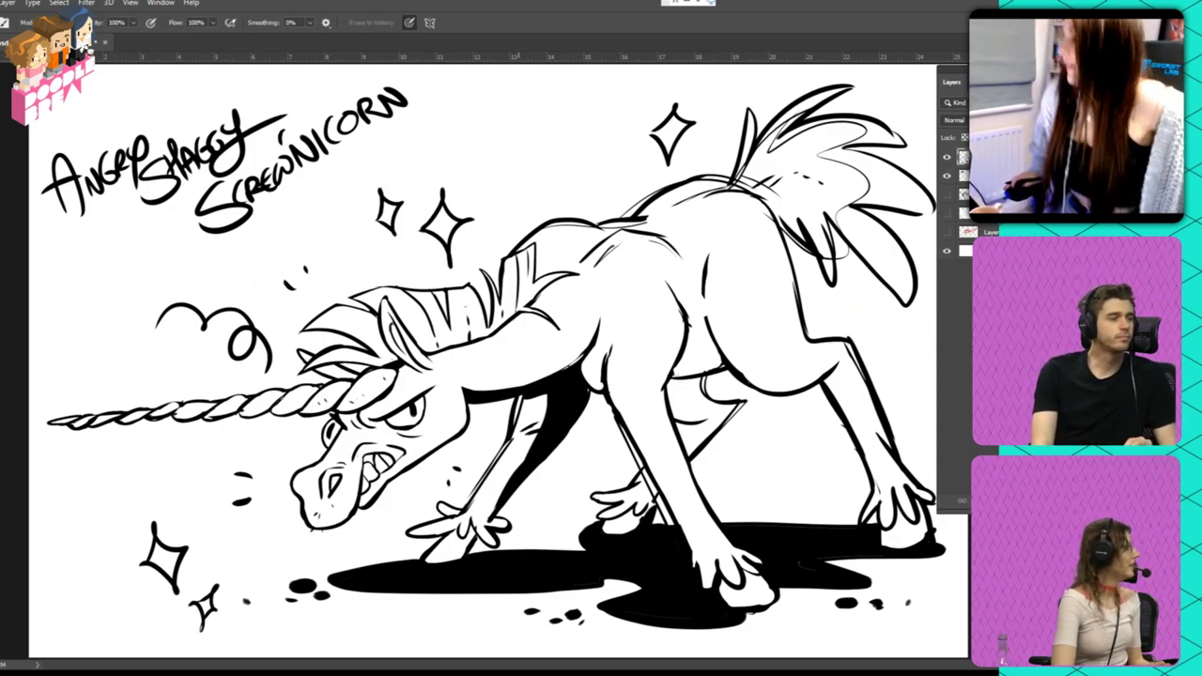
{"action": "left_click_drag", "start_coordinate": [522, 400], "coordinate": [508, 448]}
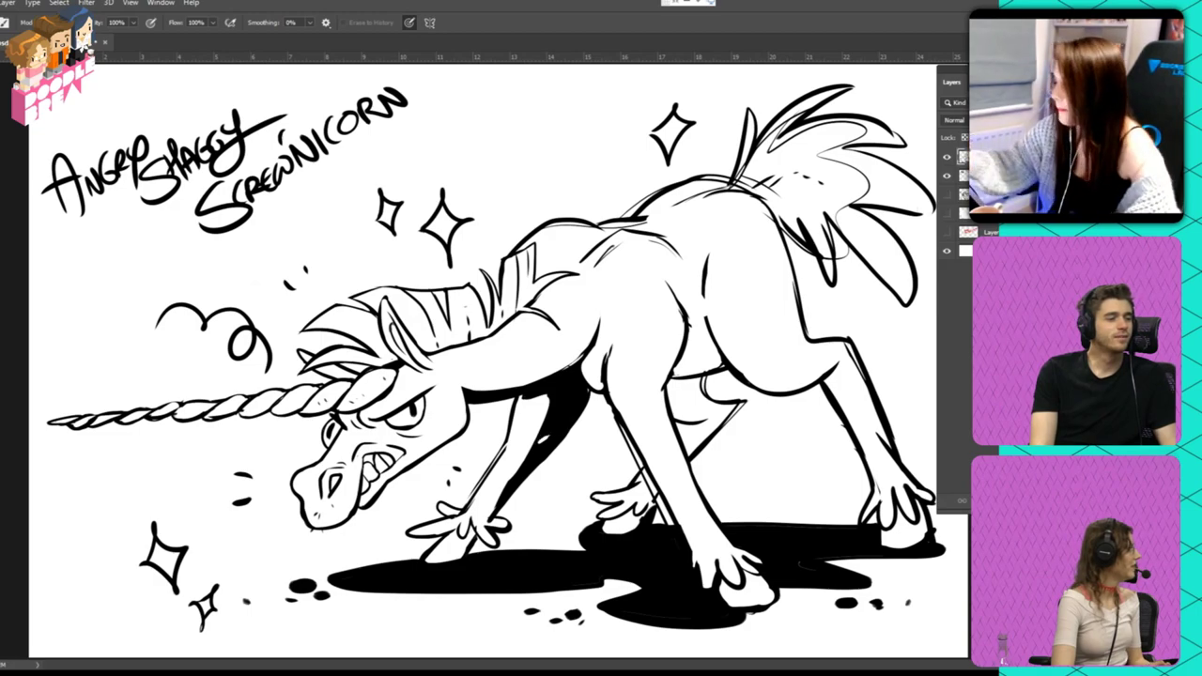
- Fill the upper part of the far hind leg, under the belly, with solid black shading
{"action": "key", "text": "b"}
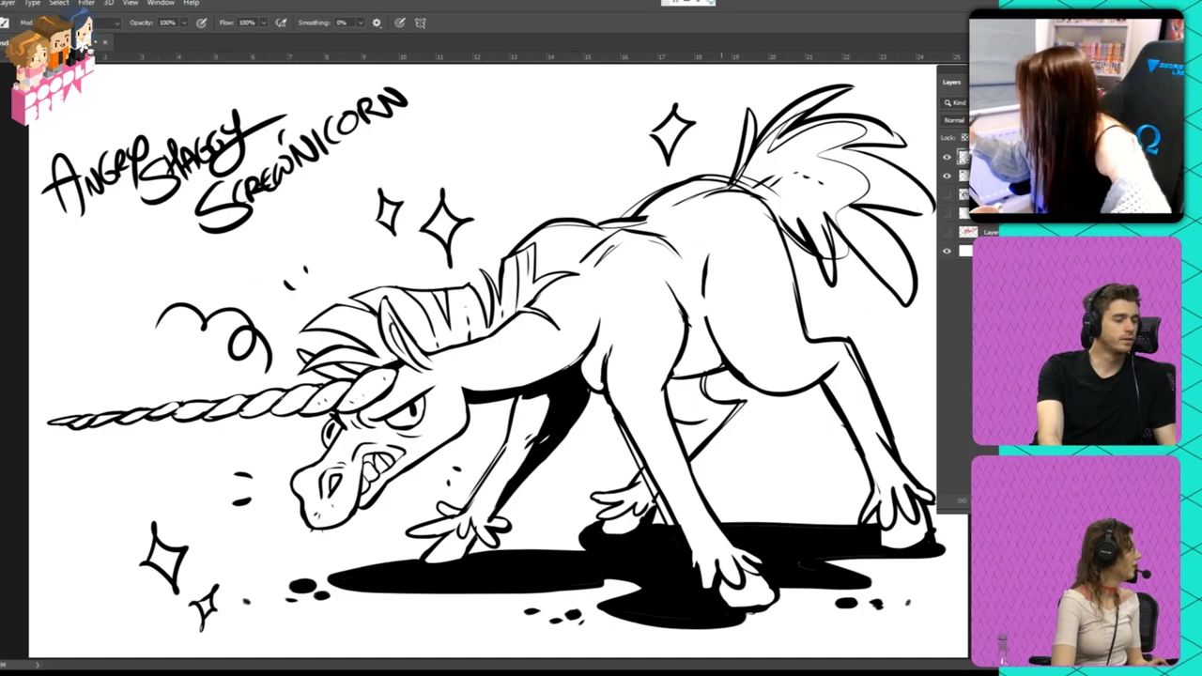
{"action": "mouse_move", "coordinate": [697, 381]}
{"action": "left_mouse_down"}
{"action": "mouse_move", "coordinate": [671, 418]}
{"action": "mouse_move", "coordinate": [707, 413]}
{"action": "mouse_move", "coordinate": [681, 424]}
{"action": "left_mouse_up"}
{"action": "mouse_move", "coordinate": [709, 380]}
{"action": "left_mouse_down"}
{"action": "mouse_move", "coordinate": [740, 428]}
{"action": "mouse_move", "coordinate": [700, 442]}
{"action": "left_mouse_up"}
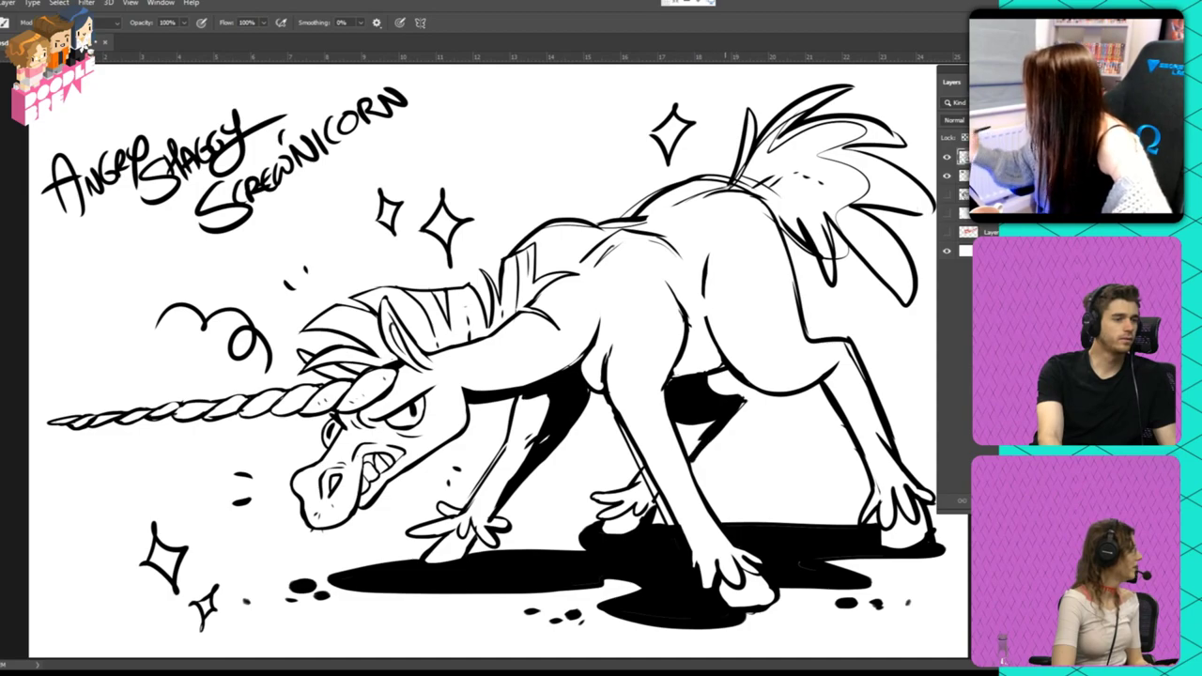
- Paint a solid black shadow along the back edge of the near hind leg, from below the tail down the lower leg
{"action": "left_click_drag", "start_coordinate": [844, 344], "coordinate": [885, 434]}
{"action": "left_click_drag", "start_coordinate": [858, 377], "coordinate": [890, 449]}
{"action": "left_click_drag", "start_coordinate": [755, 199], "coordinate": [804, 344]}
{"action": "left_click_drag", "start_coordinate": [772, 217], "coordinate": [805, 342]}
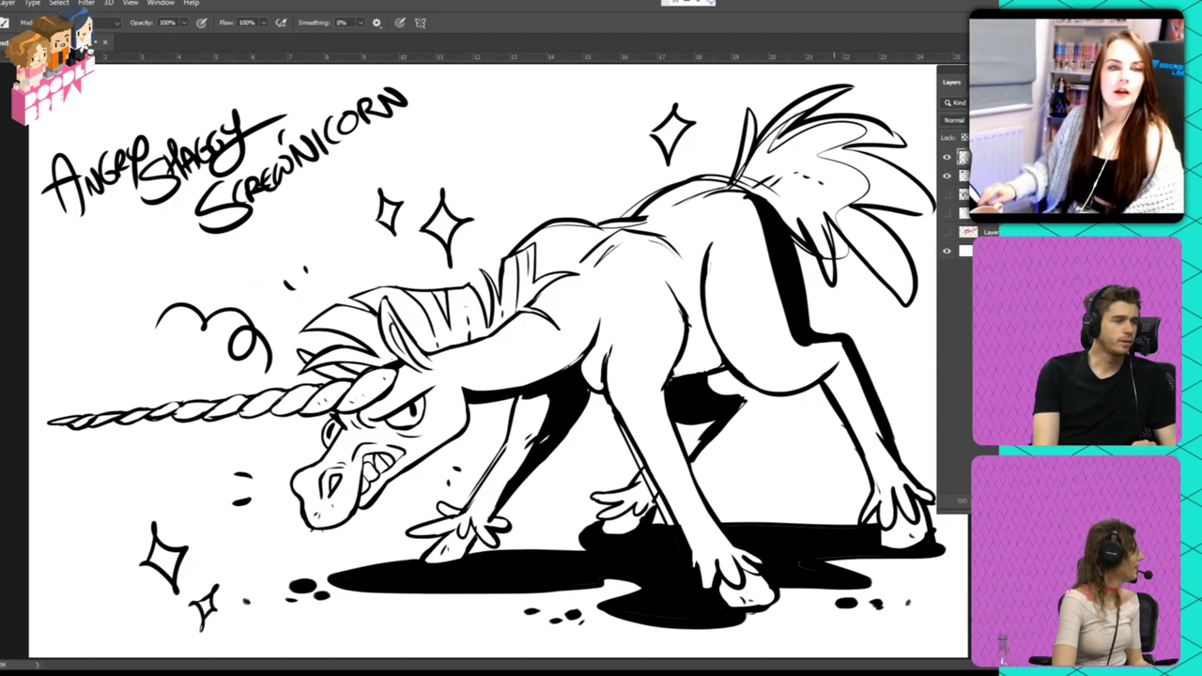
{"action": "key", "text": "e"}
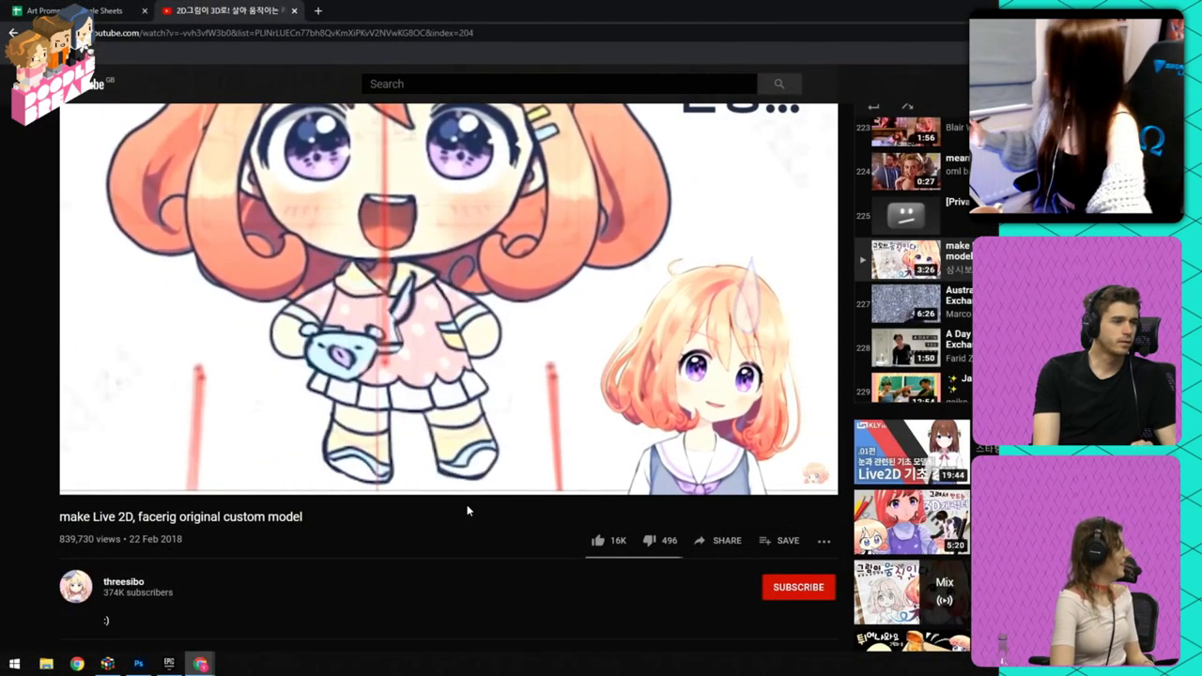
{"action": "scroll", "coordinate": [466, 554], "scroll_direction": "up", "scroll_amount": 1}
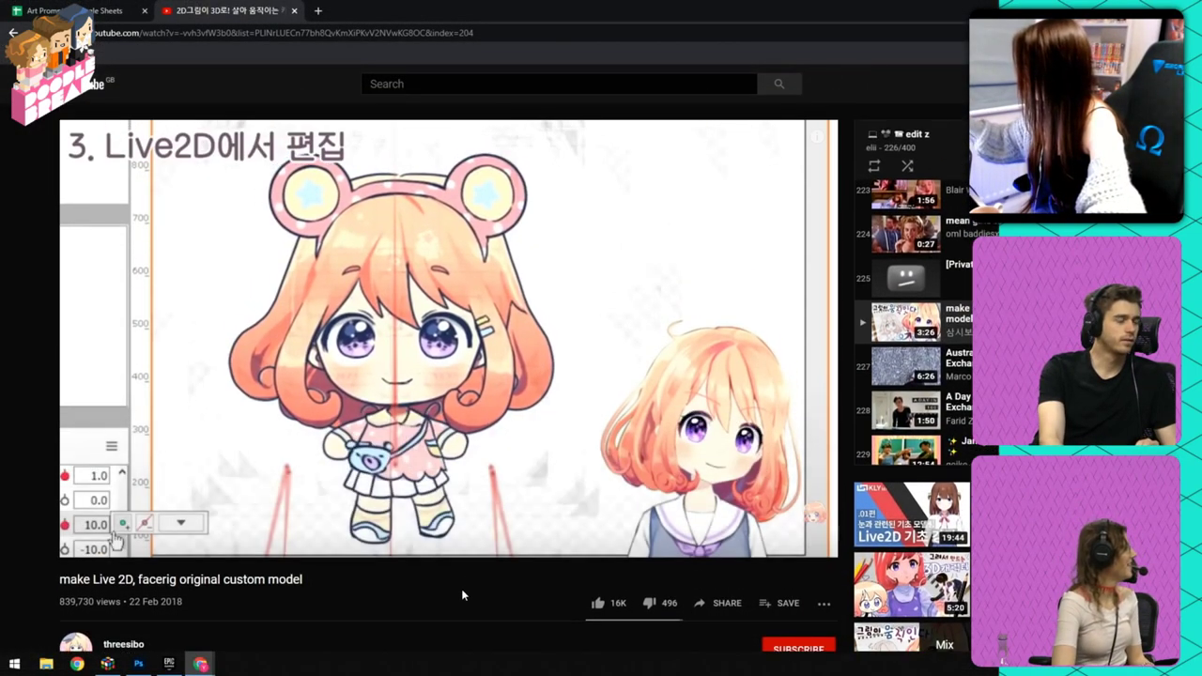